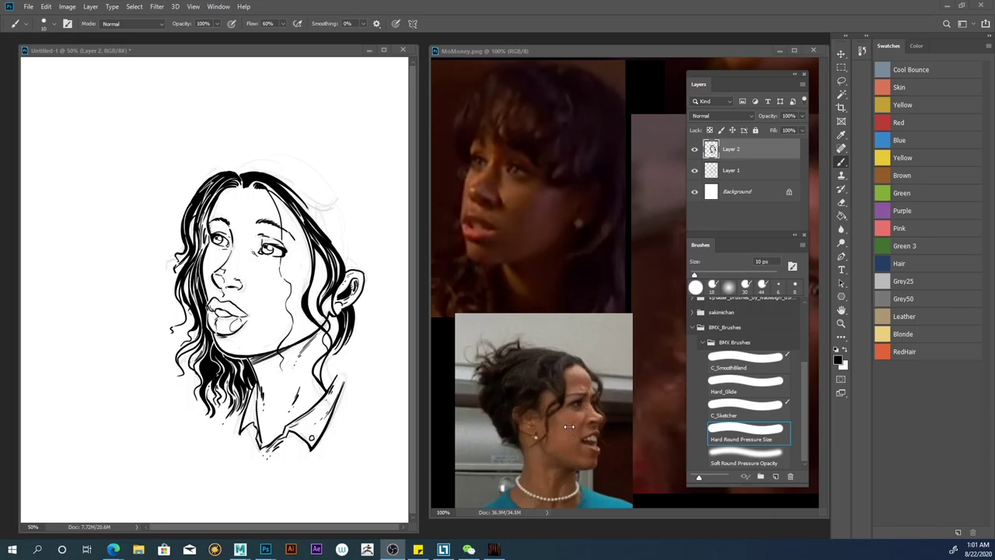
Step: Examine the reference photos of the woman's face, hair and neck in MoMoney.png
left_click(546, 51)
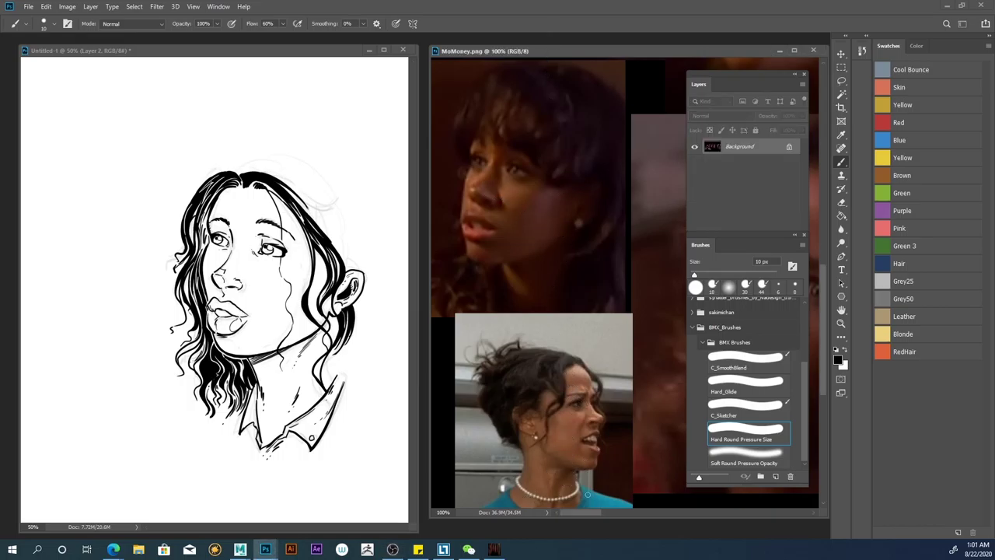
left_click_drag(584, 514, 646, 513)
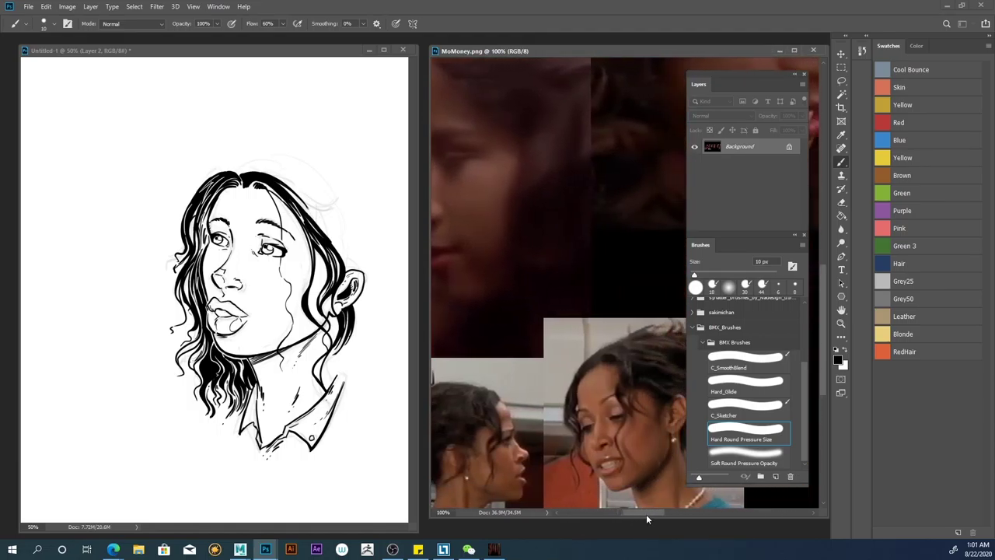
scroll(624, 492, "down", 2)
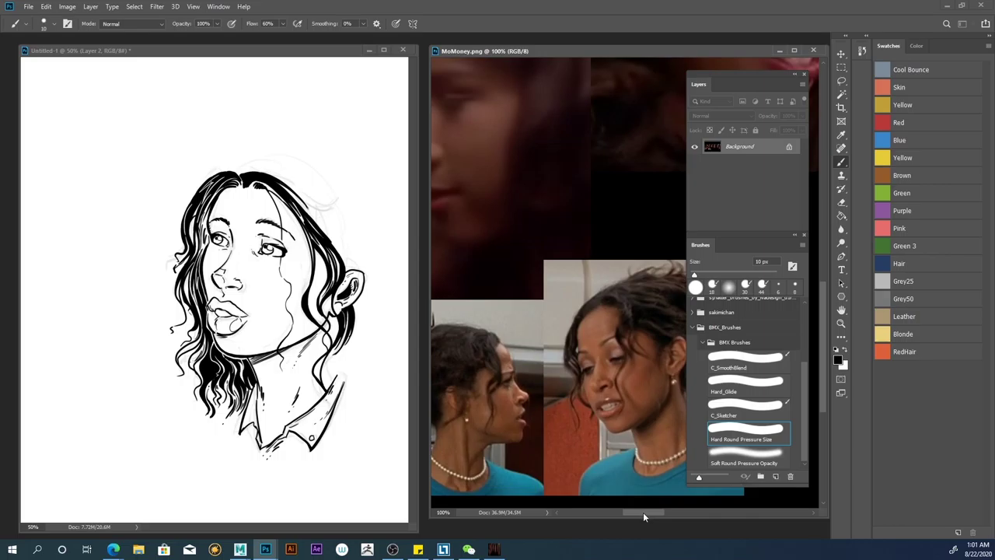
left_click_drag(643, 511, 647, 511)
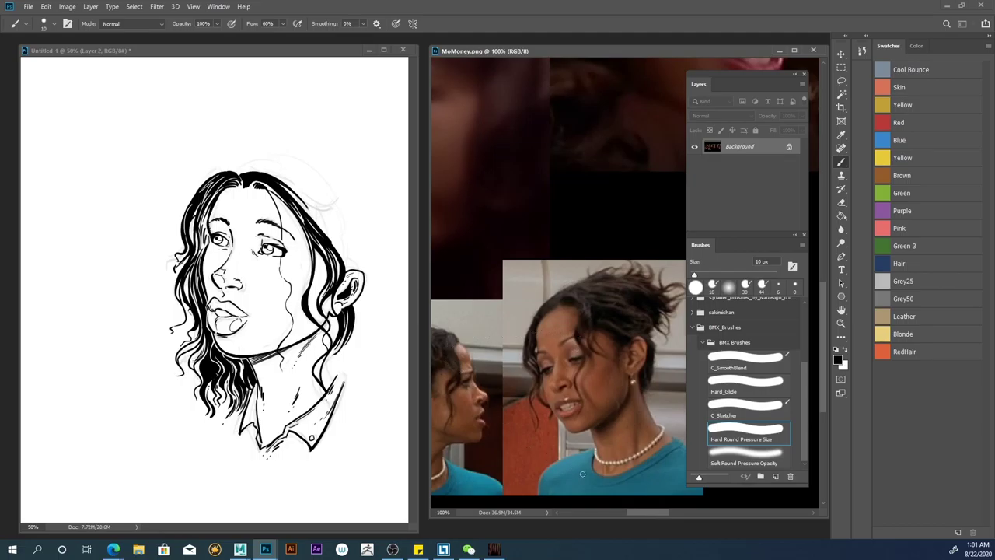
left_click_drag(642, 512, 639, 513)
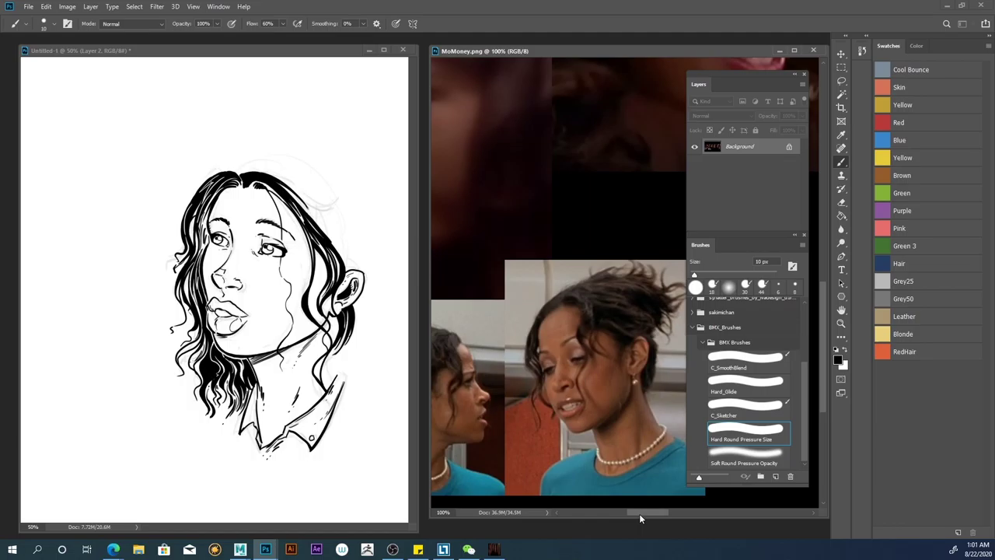
left_click_drag(639, 512, 571, 510)
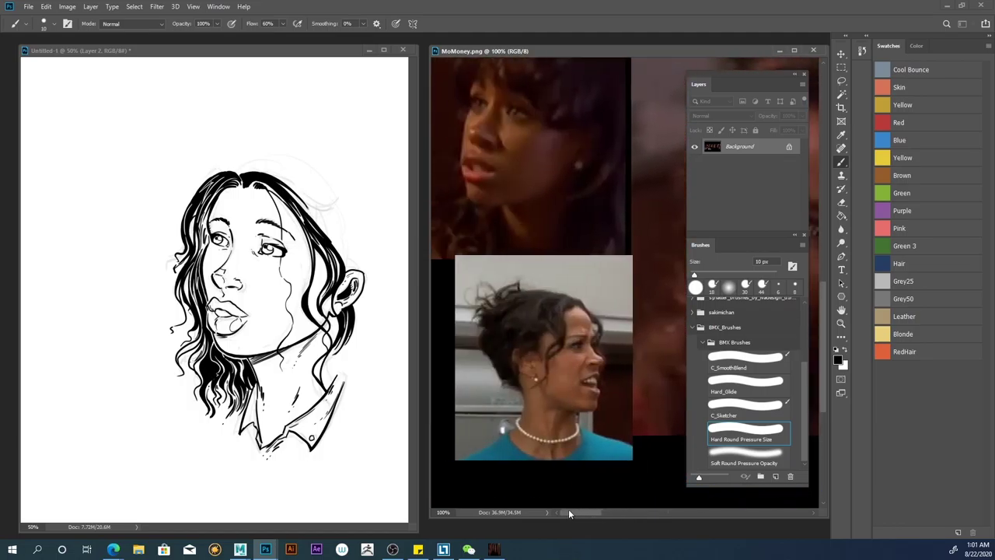
scroll(554, 443, "up", 3)
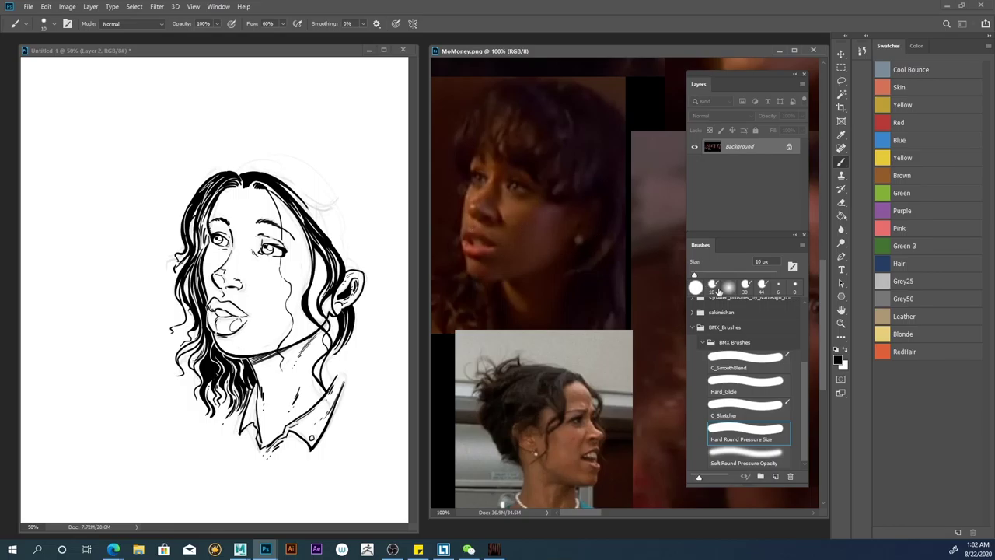
Step: Rename the line-art layer, Layer 2, of the portrait drawing as ink
left_click(840, 322)
left_click(187, 293)
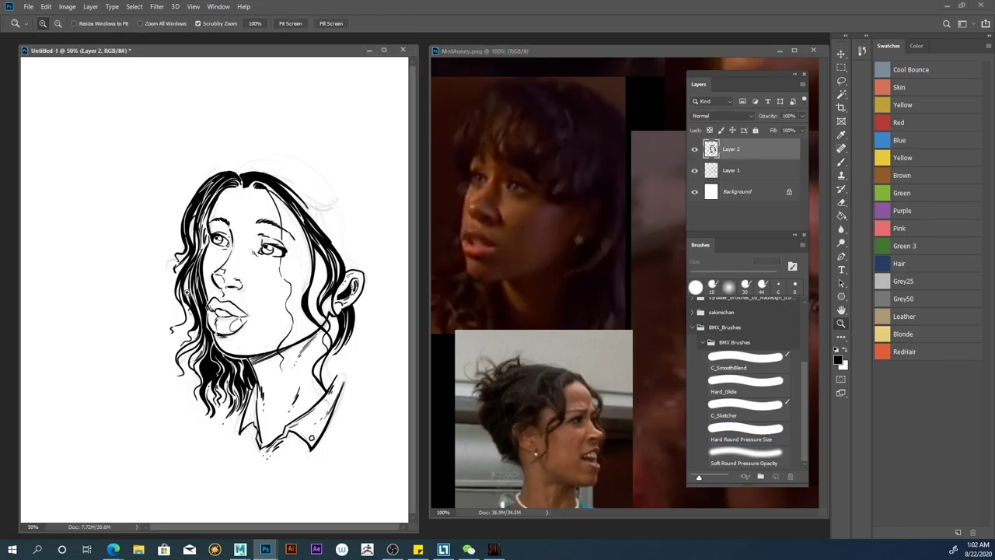
left_click(187, 293)
left_click(195, 296)
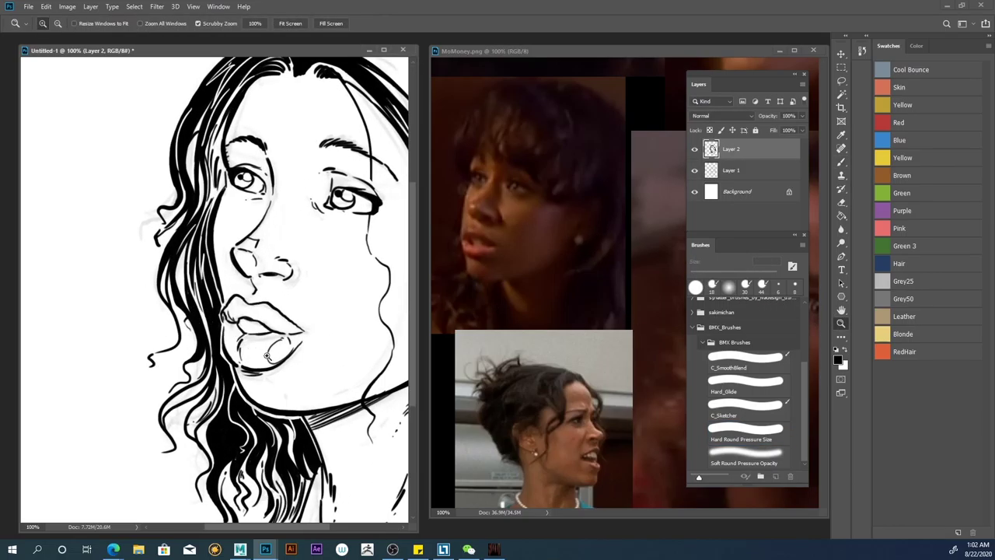
double_click(729, 149)
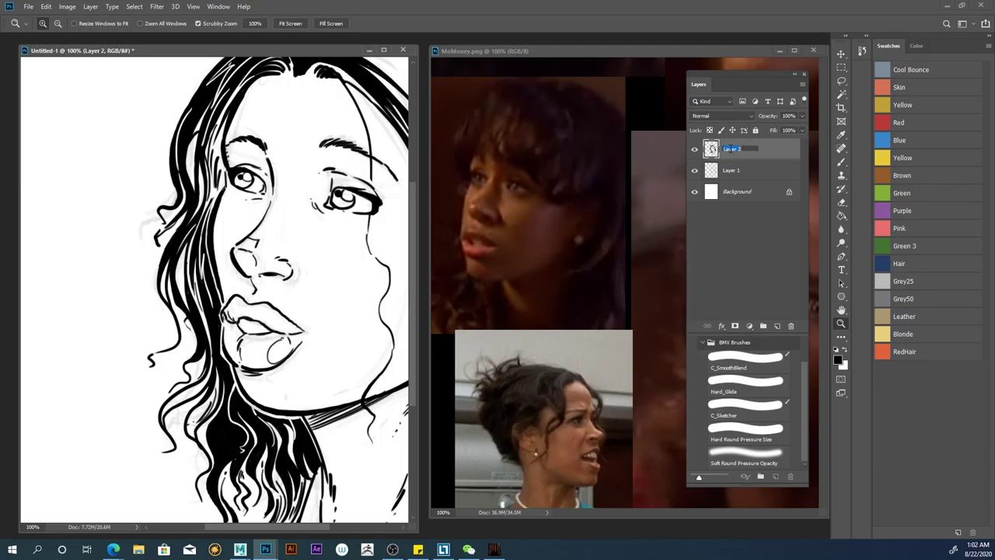
key("BackSpace")
key("Return")
Step: Refine the inked hair edge beside the cheek with the eraser and brush, and erase excess line around the far eye
left_click(840, 202)
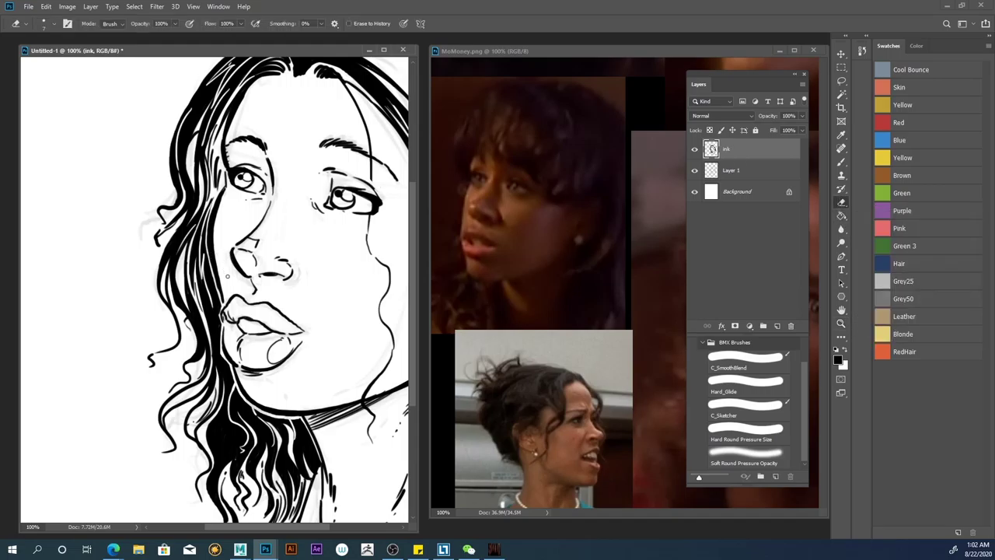
mouse_move(214, 247)
left_mouse_down()
mouse_move(216, 282)
mouse_move(212, 236)
mouse_move(220, 308)
left_mouse_up()
left_click(841, 161)
left_click_drag(214, 264, 216, 308)
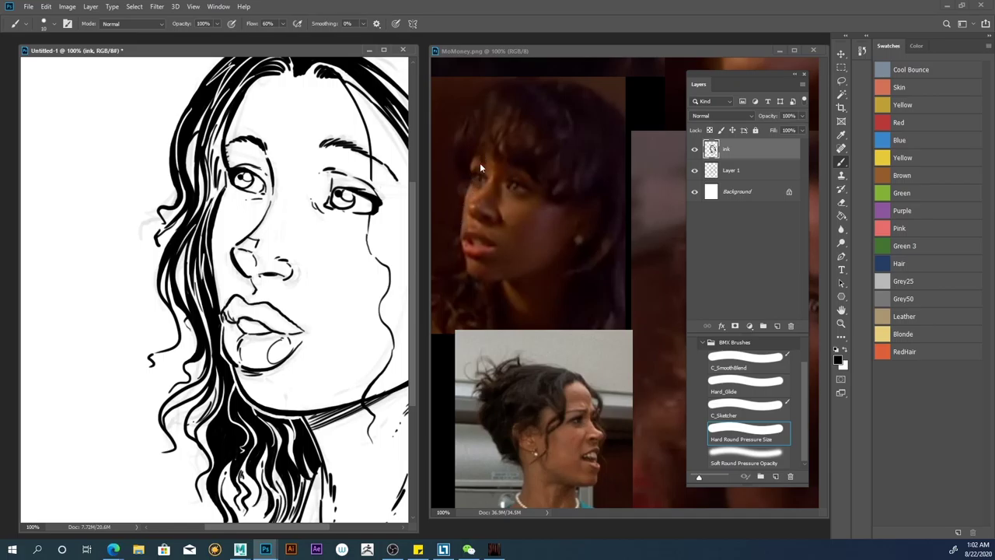
key("e")
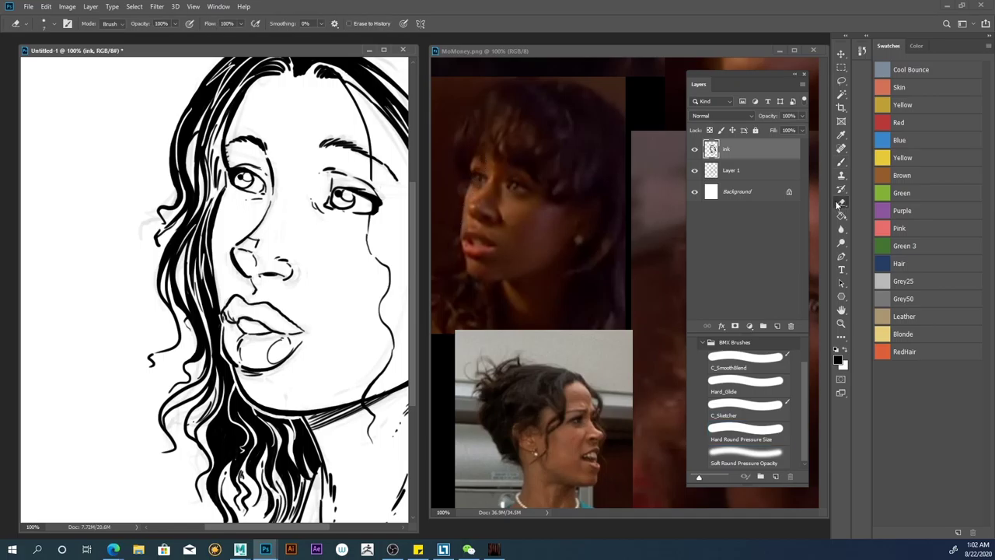
mouse_move(209, 269)
left_mouse_down()
mouse_move(221, 321)
mouse_move(218, 312)
left_mouse_up()
left_click_drag(209, 263, 211, 269)
key("b")
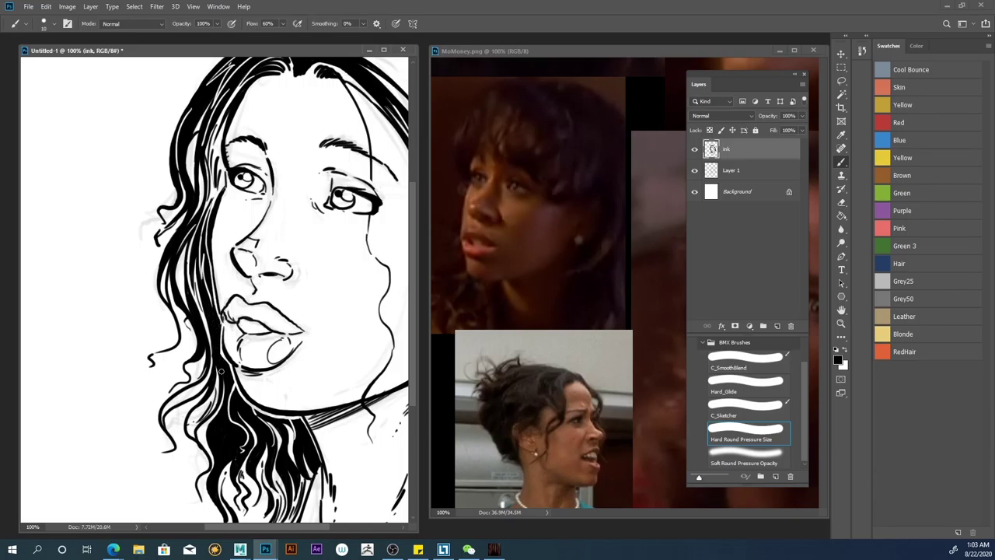
left_click(840, 203)
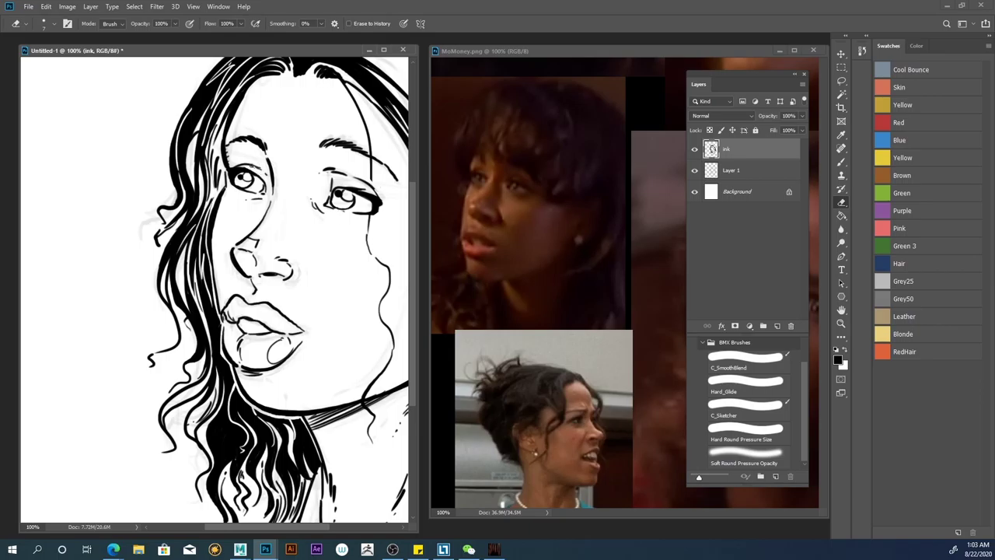
left_click_drag(246, 169, 261, 168)
Step: Select the inked nose with a freehand Lasso outline from the bridge down to the nostrils
key("ctrl+minus")
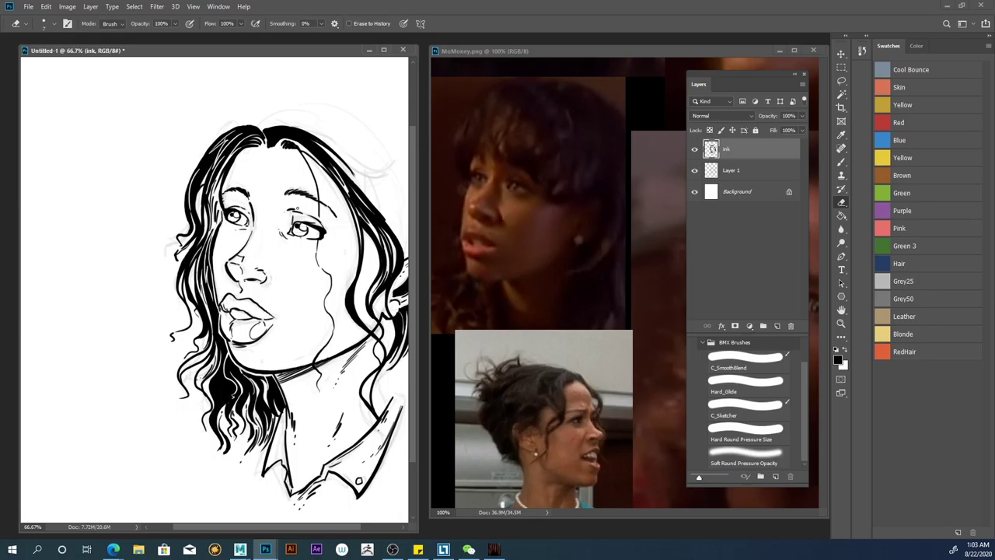
key("l")
mouse_move(253, 237)
left_mouse_down()
mouse_move(273, 286)
mouse_move(243, 303)
mouse_move(225, 272)
mouse_move(227, 250)
mouse_move(247, 234)
left_mouse_up()
Step: Try to warp the selected nose slightly outward, and undo the change
right_click(248, 267)
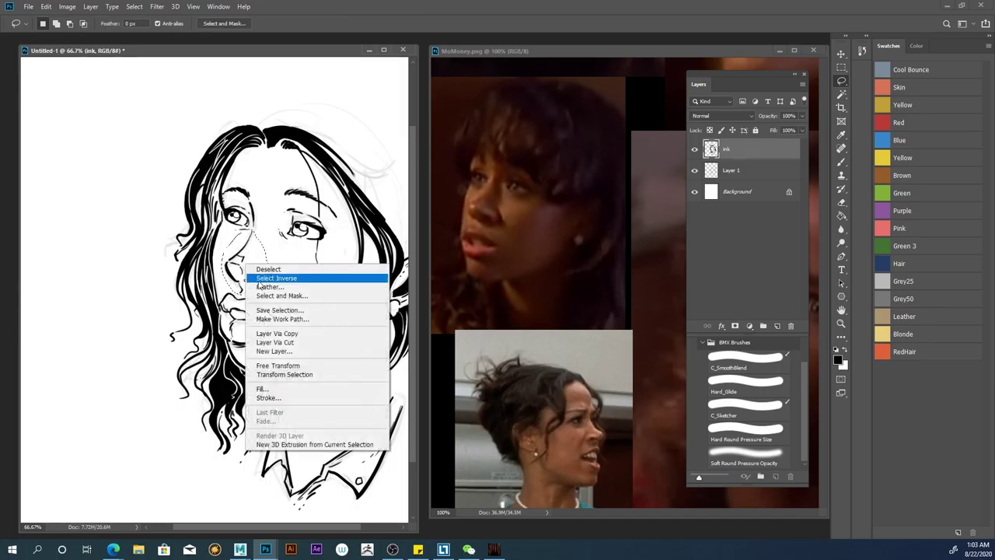
left_click(268, 366)
right_click(250, 263)
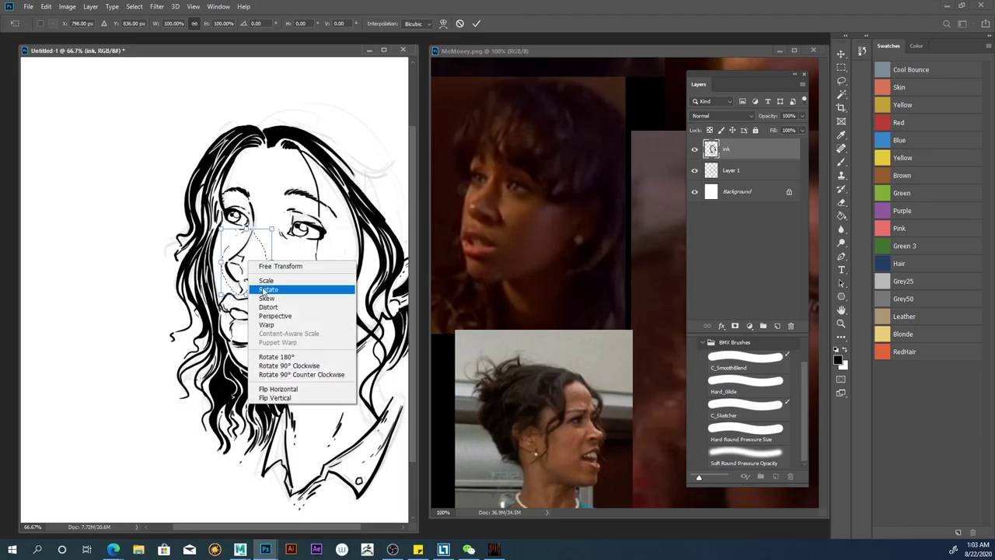
left_click(266, 324)
left_click_drag(222, 264, 221, 259)
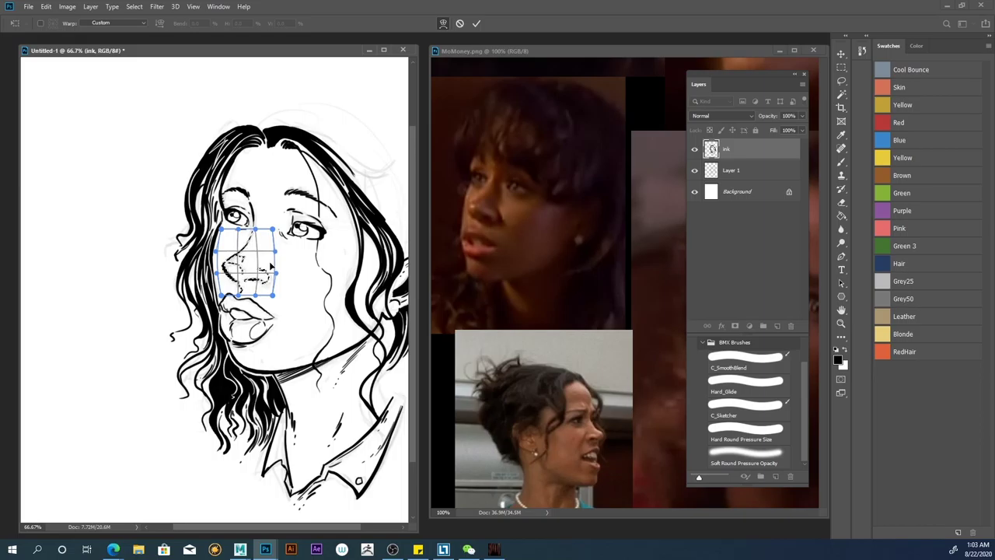
left_click(841, 81)
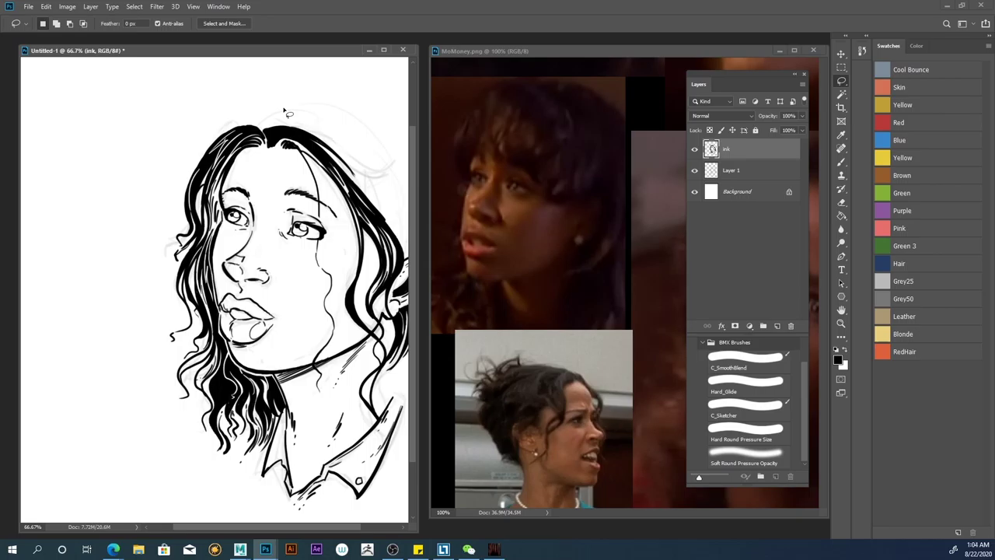
key("ctrl+z")
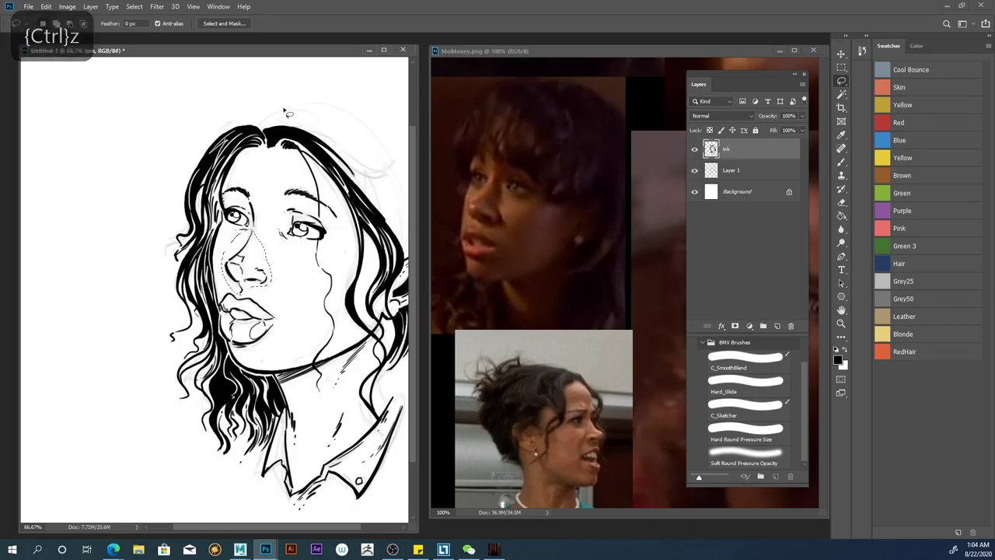
Step: Warp the selected nose so its tip bulges slightly outward, and apply the transform
right_click(243, 270)
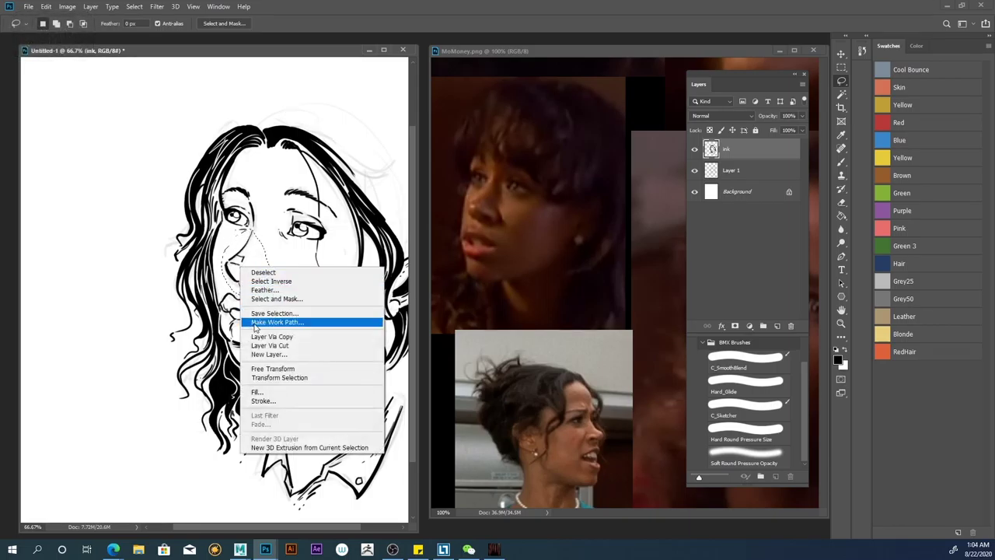
left_click(272, 368)
right_click(245, 263)
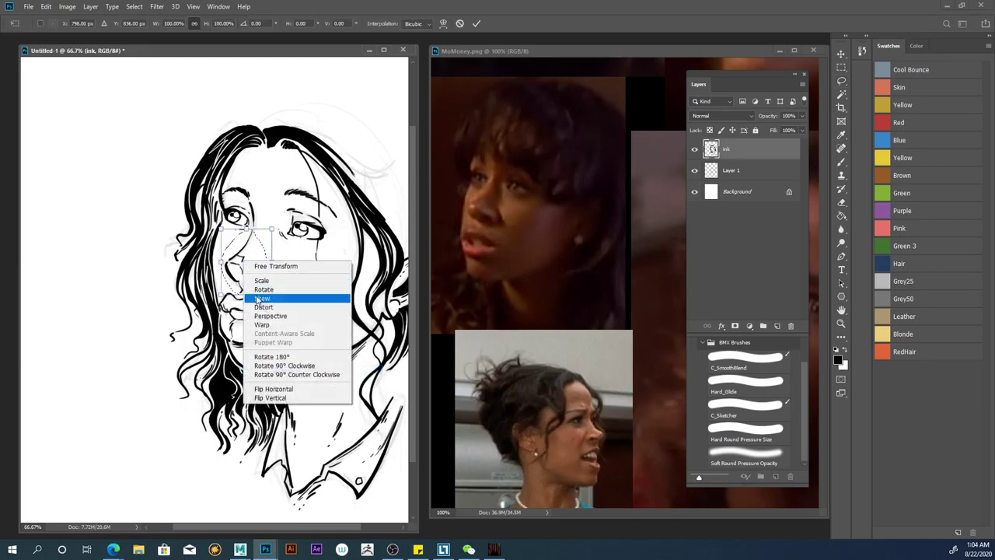
left_click(262, 324)
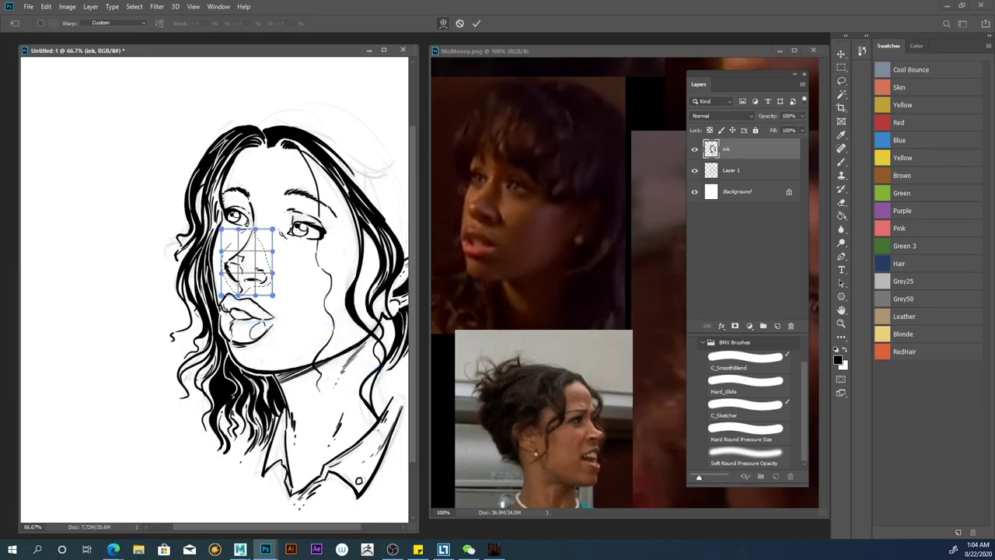
mouse_move(225, 268)
left_mouse_down()
mouse_move(233, 264)
mouse_move(223, 268)
left_mouse_up()
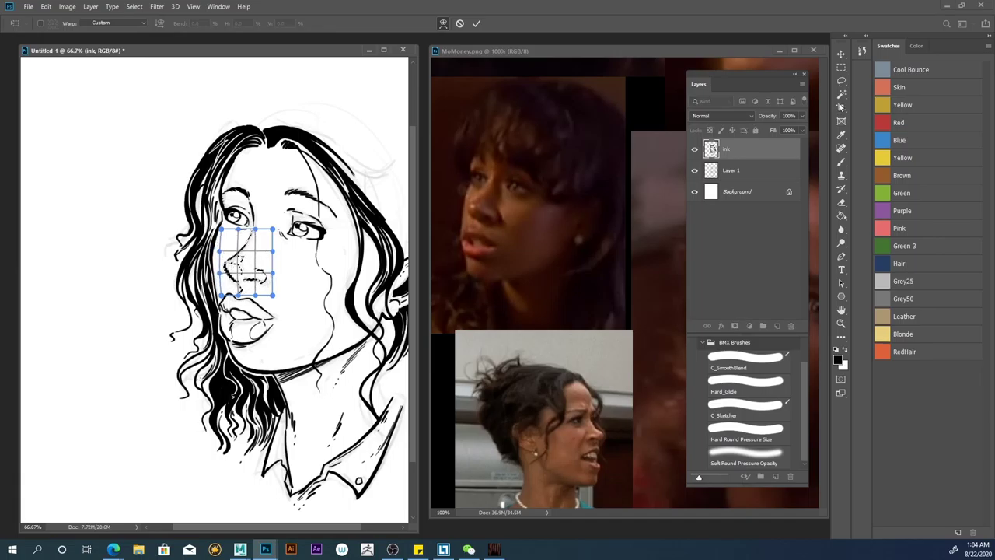
left_click(841, 80)
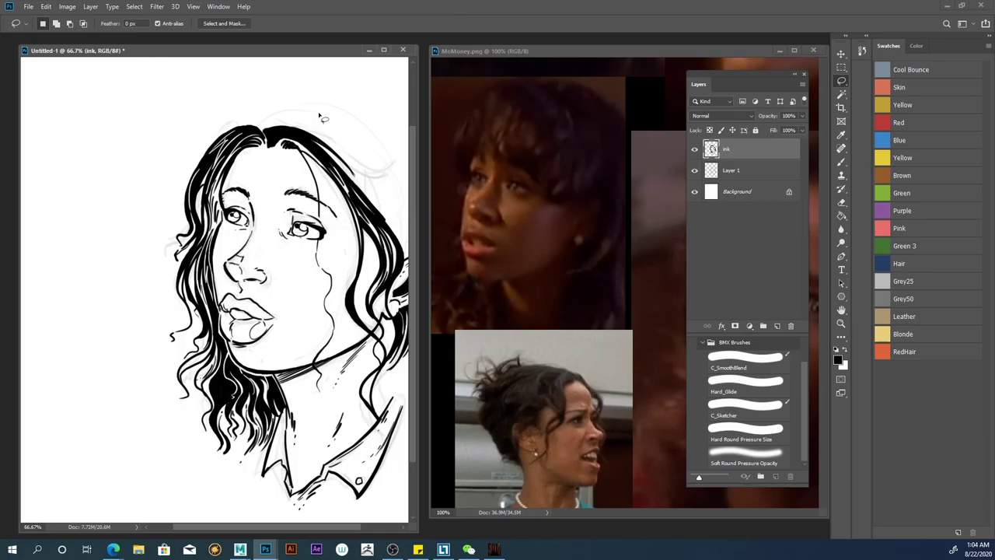
Step: Add a new layer named mask between the ink layer and Layer 1
left_click(732, 173)
left_click(776, 326)
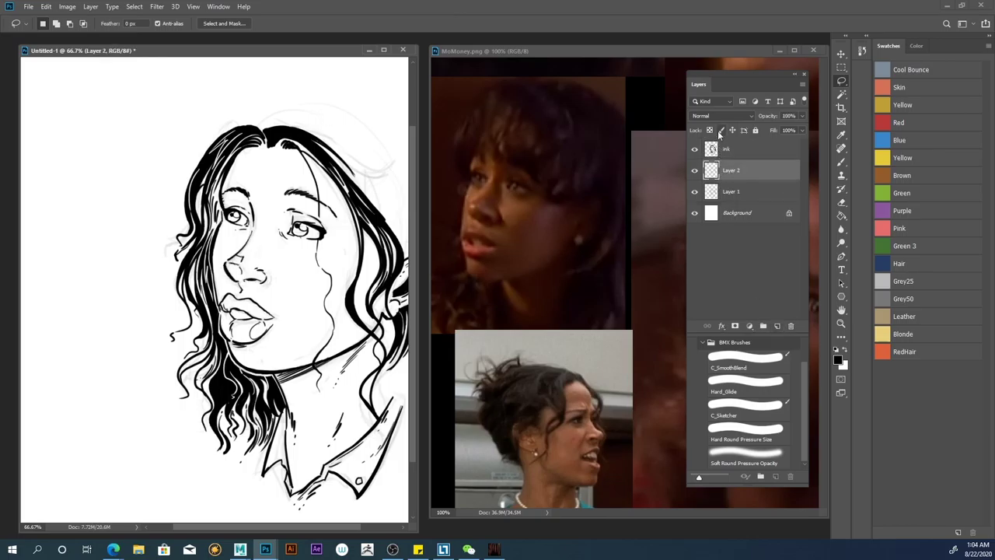
double_click(731, 170)
type("mask")
key("Return")
Step: Lasso the large collar flap with the button and fill it with the yellow swatch on the mask layer
left_click_drag(211, 529, 227, 530)
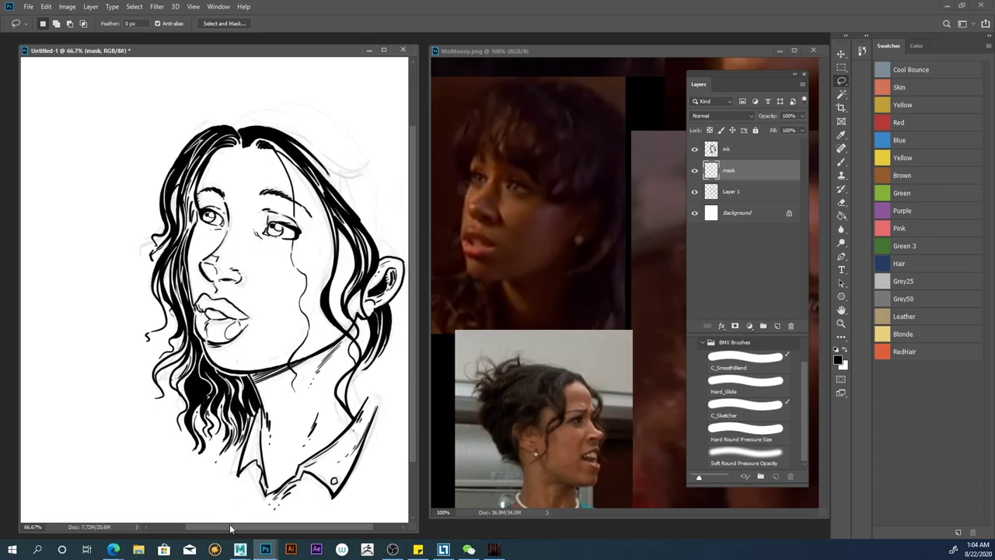
left_click(883, 156)
left_click(841, 164)
left_click(841, 81)
left_click(840, 217)
left_click(352, 456)
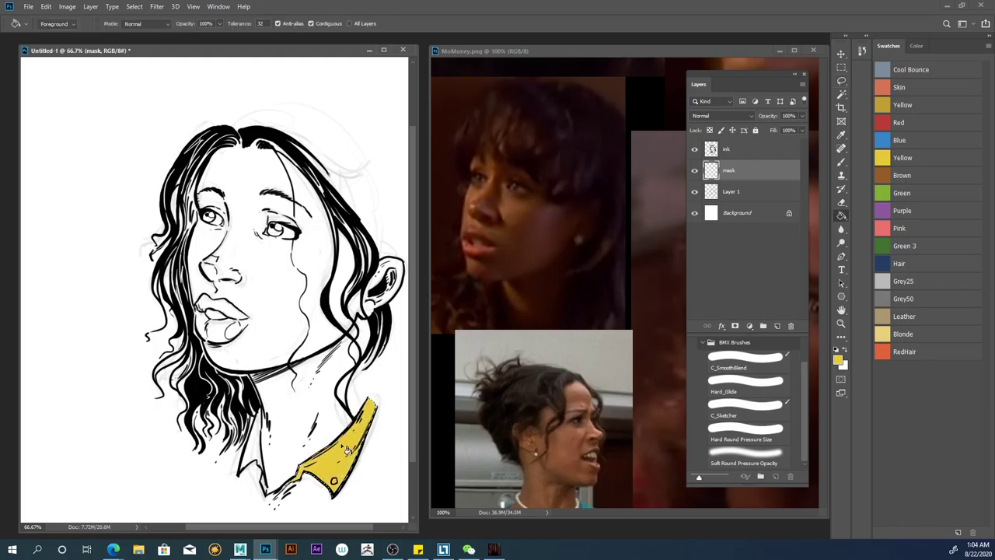
Step: Lasso the smaller collar flap beside the hair and fill it with the same yellow
left_click(840, 81)
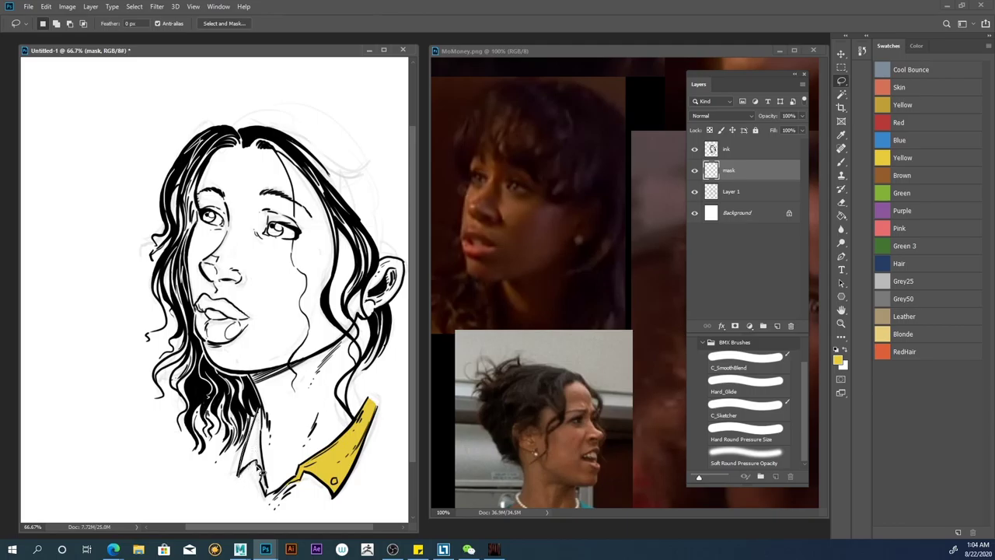
left_click_drag(273, 499, 267, 401)
key("g")
left_click(262, 451)
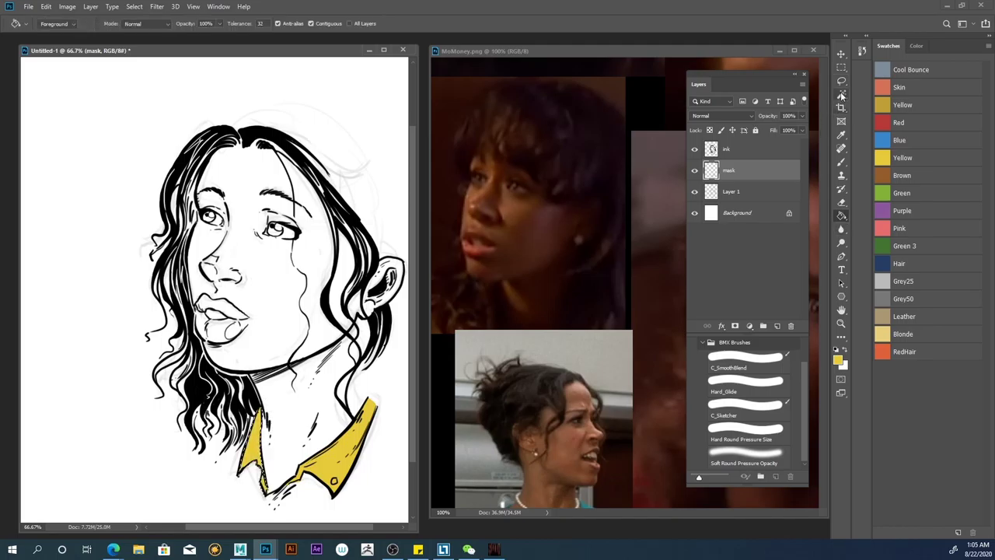
Step: Lasso the main hair mass around the face, fill it with the Red swatch on the mask layer, and deselect
key("l")
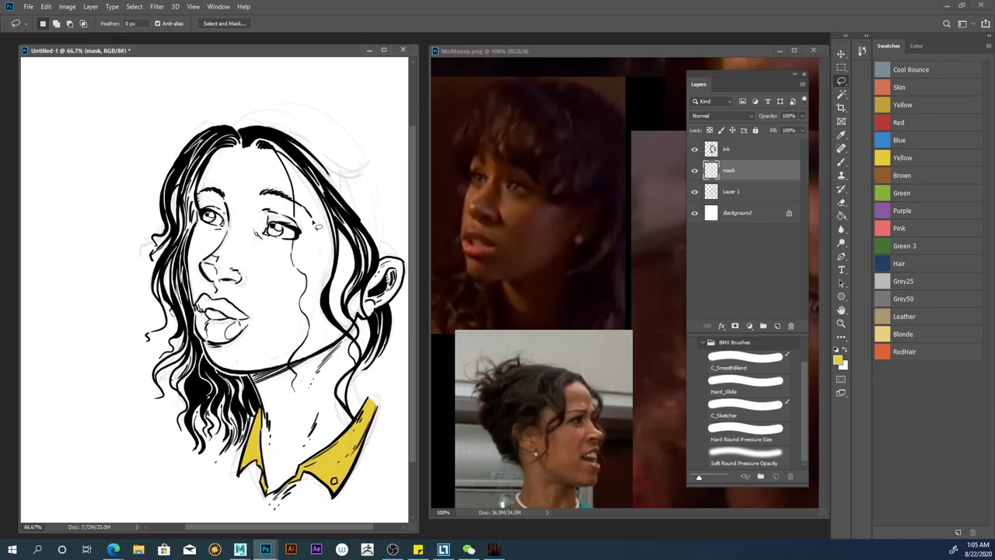
left_click(881, 122)
mouse_move(227, 131)
left_mouse_down()
mouse_move(194, 143)
mouse_move(165, 199)
mouse_move(174, 243)
mouse_move(159, 303)
mouse_move(162, 280)
mouse_move(187, 346)
mouse_move(157, 370)
mouse_move(155, 385)
mouse_move(191, 354)
mouse_move(172, 385)
mouse_move(199, 451)
mouse_move(214, 462)
mouse_move(238, 453)
mouse_move(261, 410)
mouse_move(247, 382)
mouse_move(202, 350)
mouse_move(191, 266)
mouse_move(207, 167)
mouse_move(226, 152)
mouse_move(273, 150)
mouse_move(293, 164)
mouse_move(317, 186)
mouse_move(340, 255)
mouse_move(343, 233)
mouse_move(360, 250)
mouse_move(350, 299)
left_mouse_up()
key("g")
left_click(174, 326)
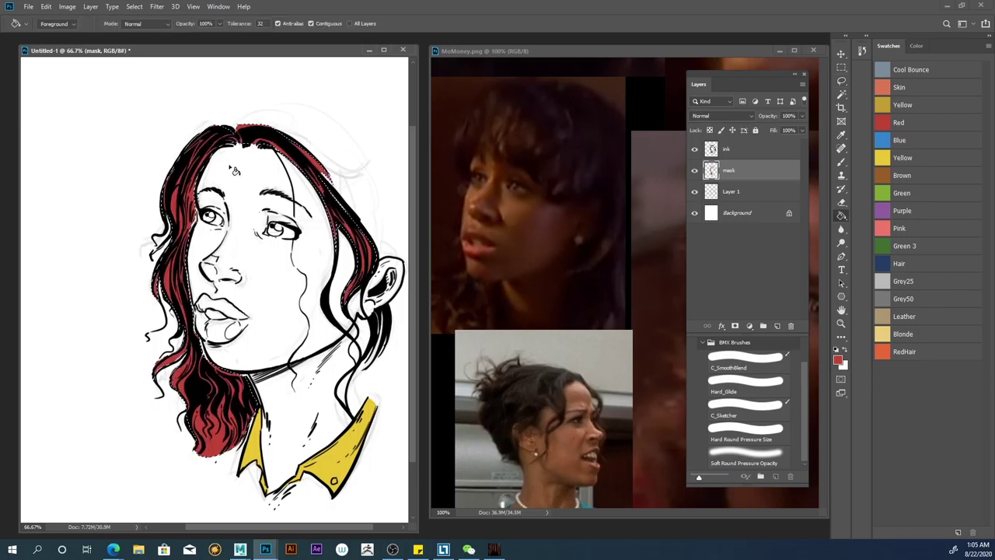
left_click(840, 80)
key("ctrl+d")
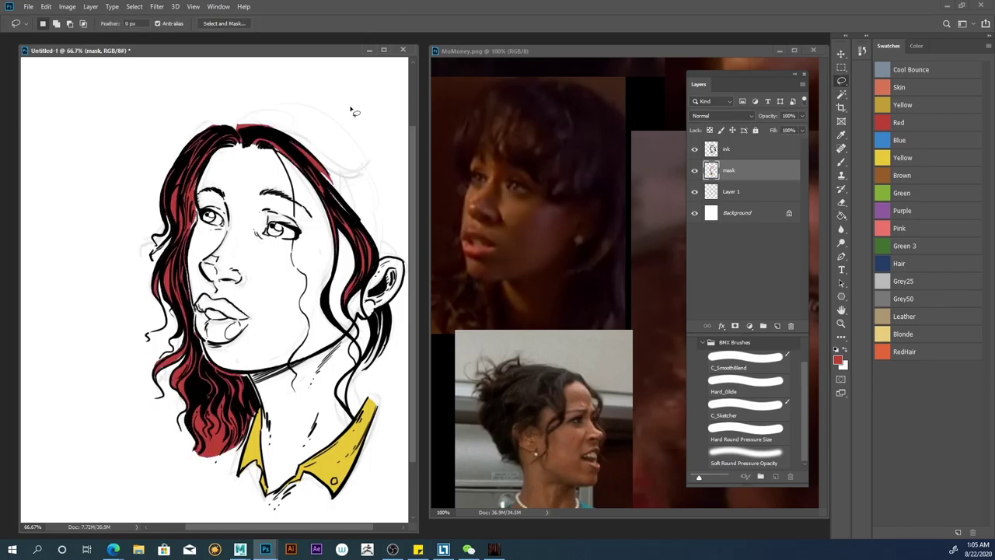
Step: Brush red along the hairline, the face-side hair edges and the lower hair on the mask layer to close gaps in the fill
left_click(840, 162)
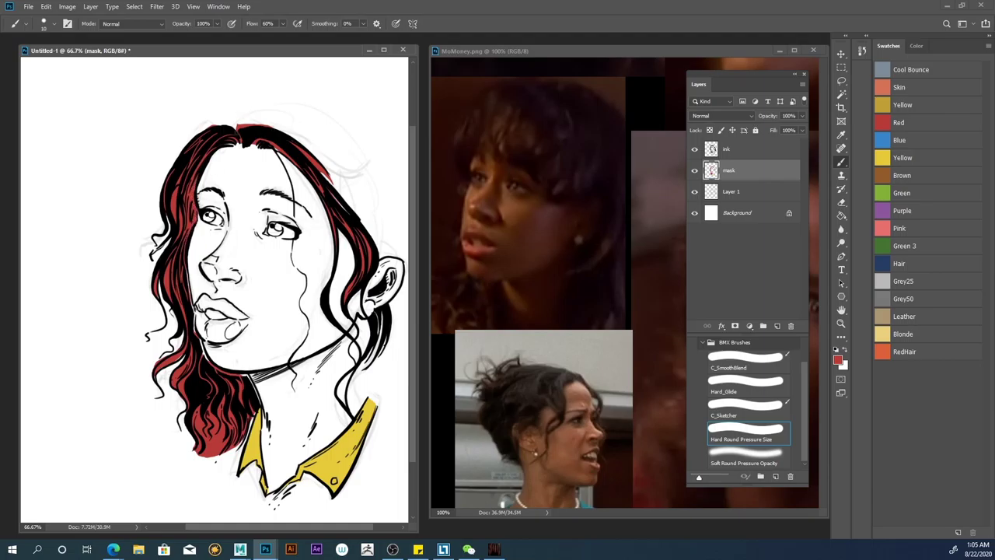
left_click_drag(223, 142, 271, 148)
left_click_drag(322, 172, 346, 204)
left_click_drag(189, 281, 192, 304)
left_click_drag(194, 310, 202, 341)
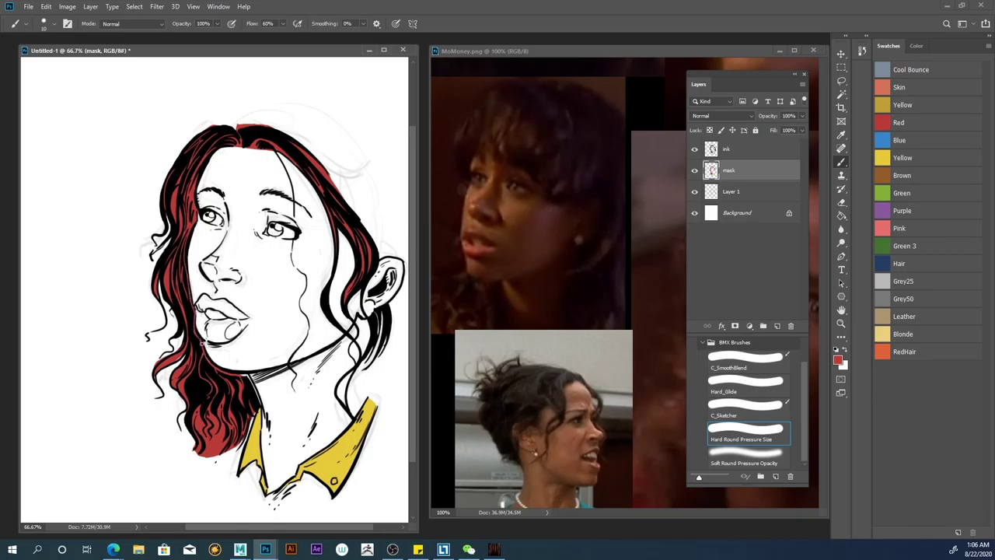
mouse_move(252, 386)
left_mouse_down()
mouse_move(250, 426)
mouse_move(234, 443)
left_mouse_up()
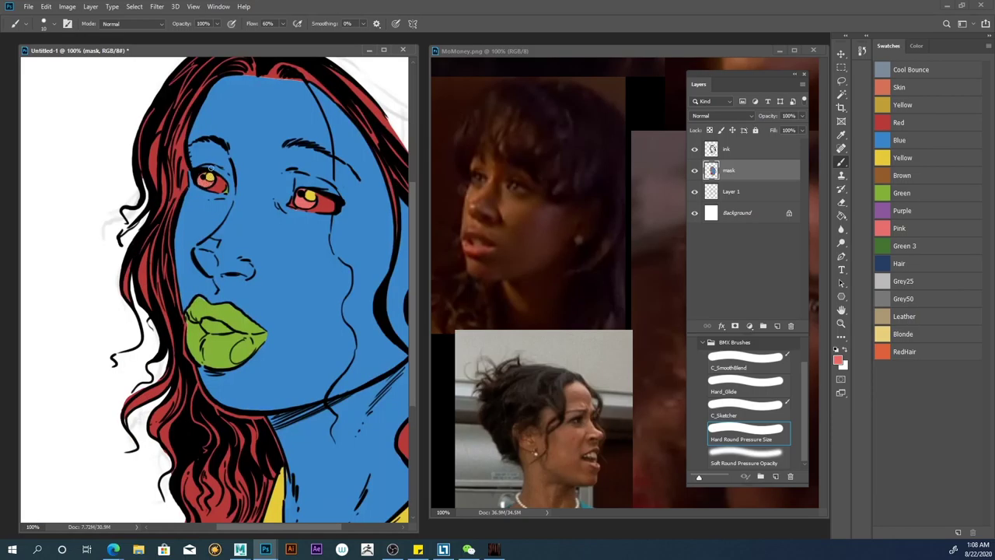
Step: Paint the opening between the lips with the Blue swatch on the mask layer
left_click(881, 139)
left_click_drag(220, 329, 207, 320)
key("ctrl+z")
left_click(883, 192)
left_click(886, 123)
key("ctrl+minus")
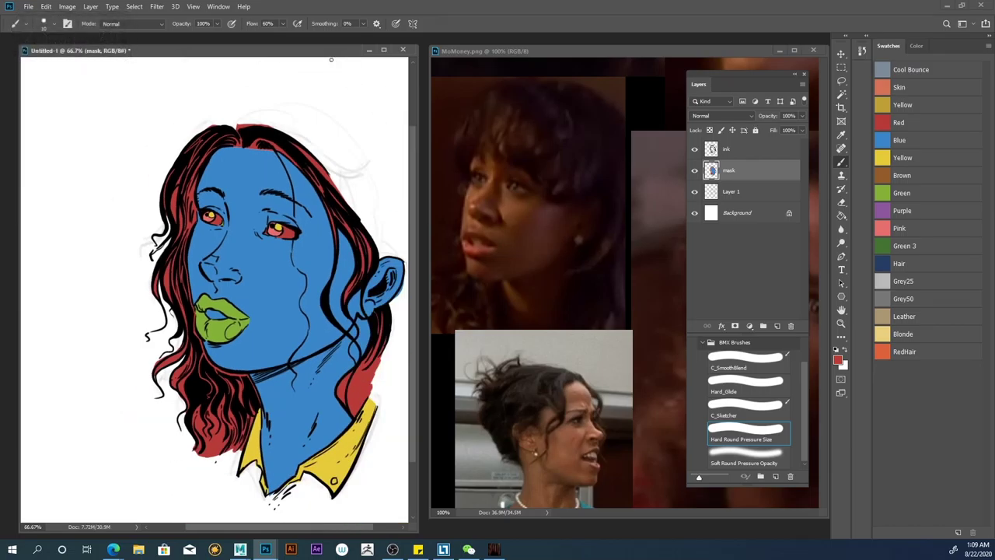
key("ctrl+shift+n")
type("base")
key("Return")
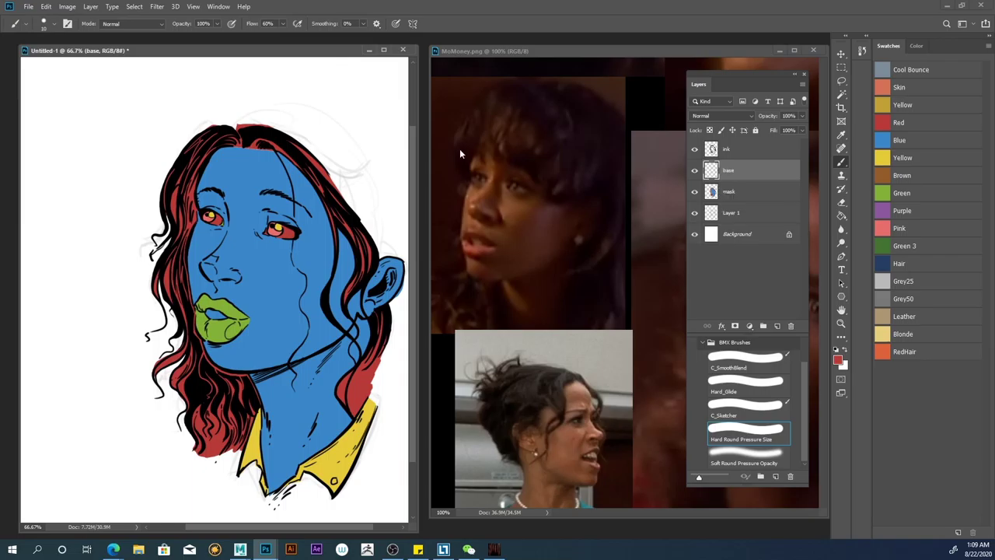
left_click(791, 326)
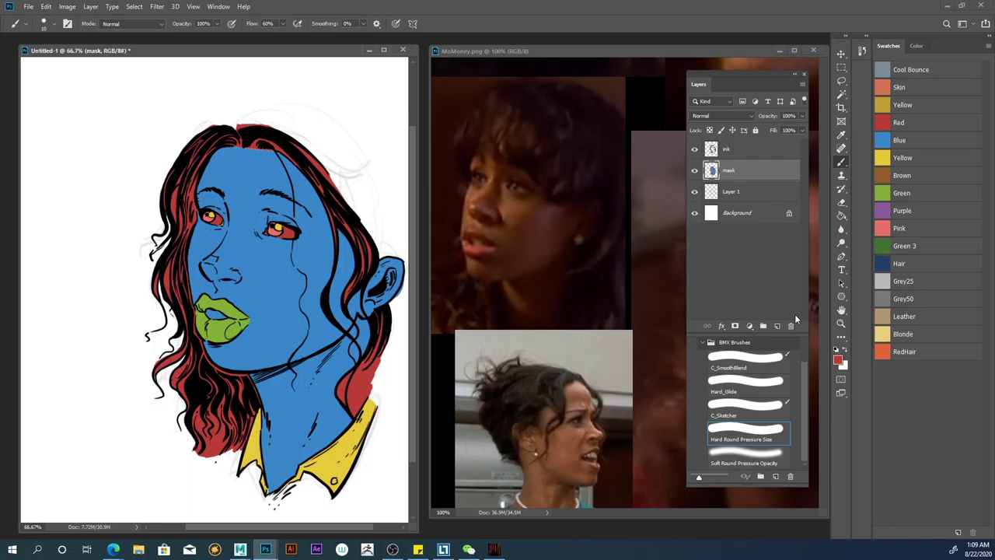
Step: Add a new layer named base between the ink and mask layers
left_click(778, 327)
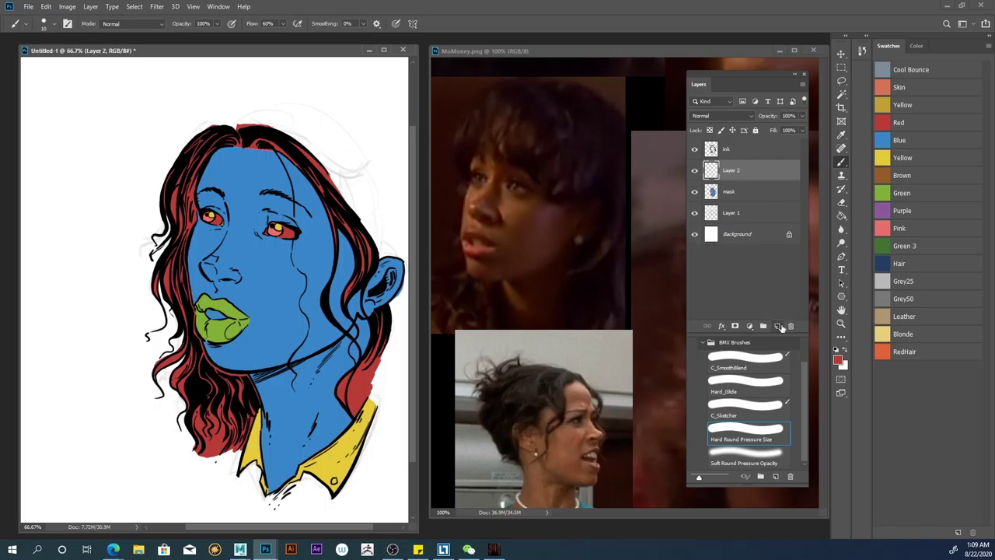
double_click(731, 170)
type("bl")
key("Return")
Step: Magic Wand the blue face and neck area on the mask layer and fill it with the Skin swatch on the base layer
left_click(885, 87)
left_click(841, 95)
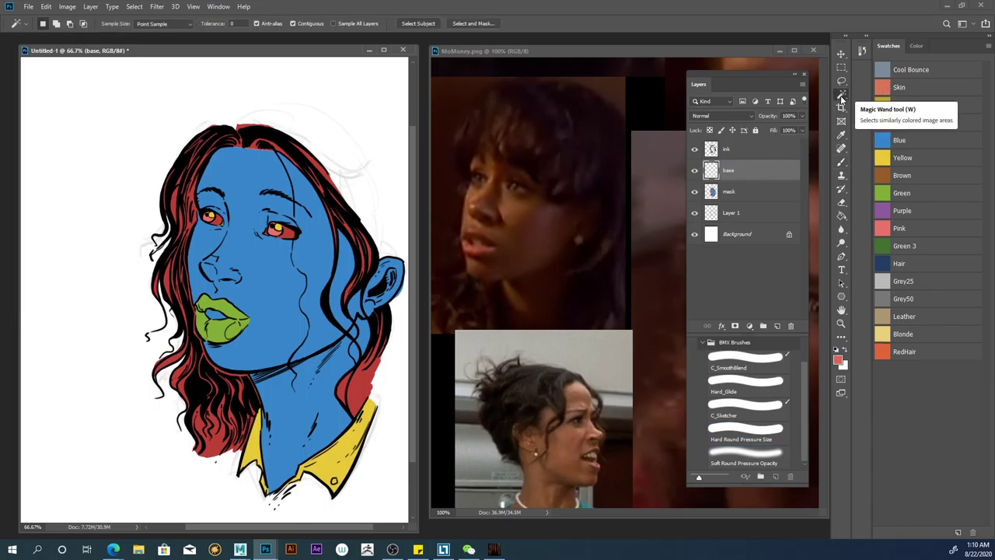
key("alt+bracketleft")
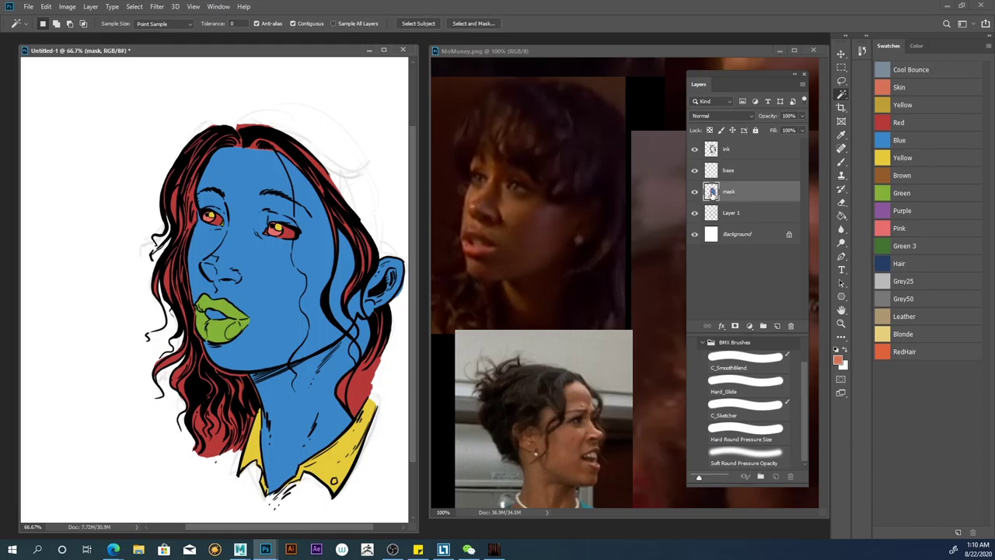
left_click(271, 275)
left_click(725, 170)
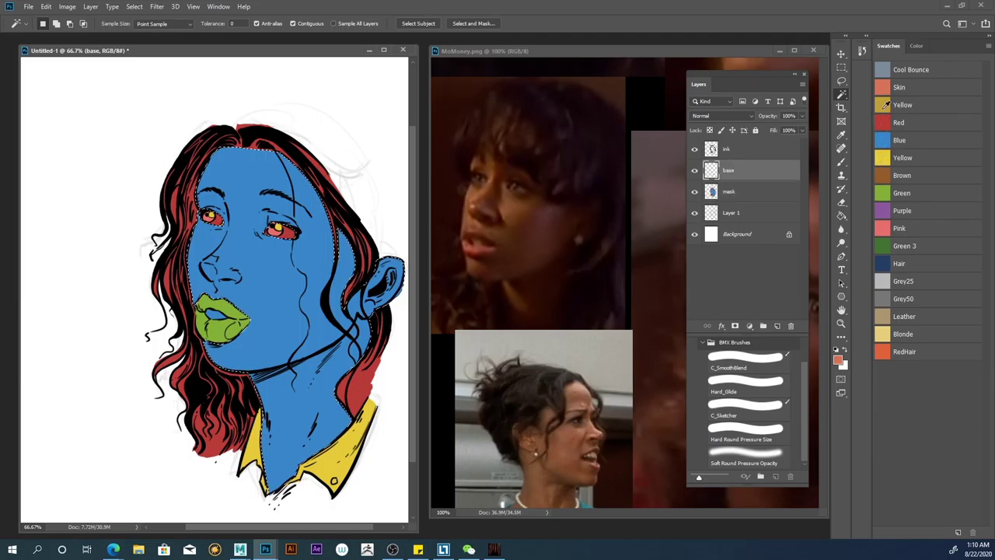
left_click(840, 216)
left_click(284, 267)
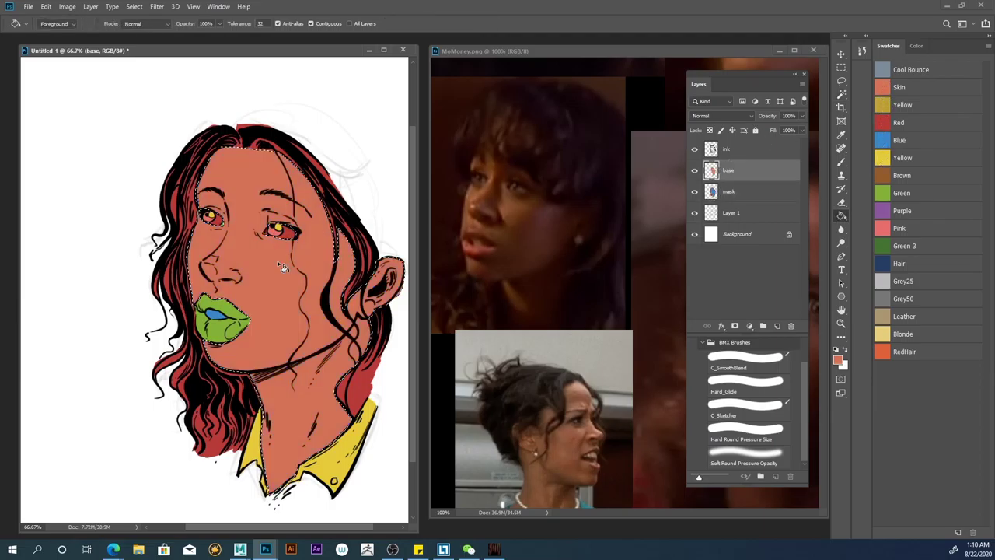
Step: Select the red hair section behind the ear on the mask layer with the Magic Wand
left_click(841, 94)
left_click(710, 193)
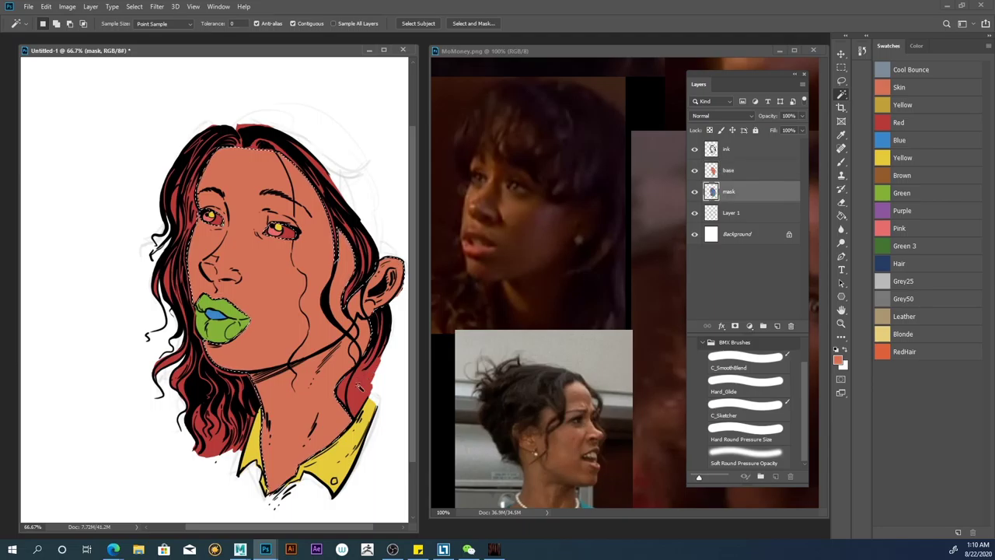
left_click(358, 386)
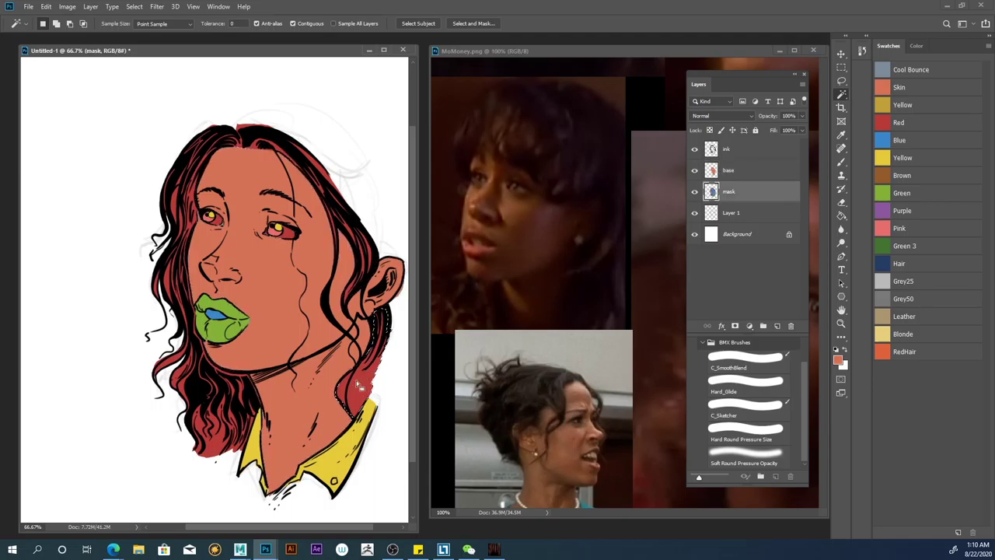
Step: Add the main hair mass to the selection and fill both hair areas with the Blonde swatch on the mask layer
left_click(189, 282, "shift")
left_click(890, 333)
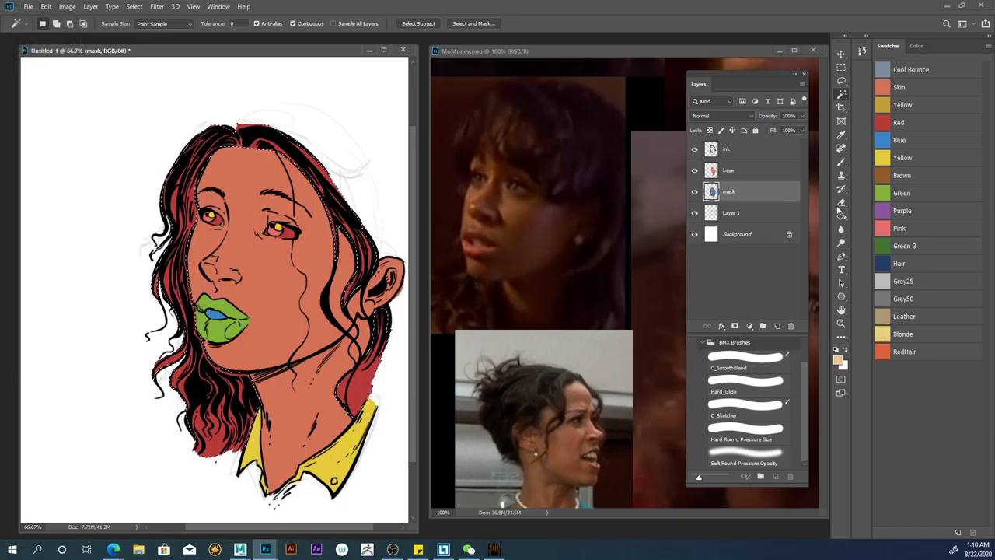
left_click(841, 215)
left_click(185, 276)
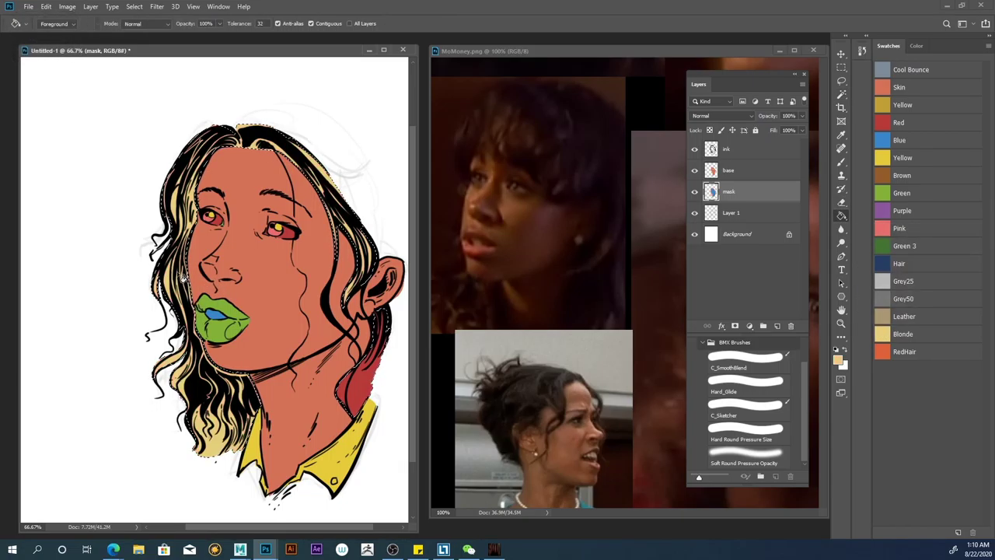
left_click(363, 384)
Step: Select the eye whites and mouth opening and fill them with light grey on the mask layer
left_click(841, 93)
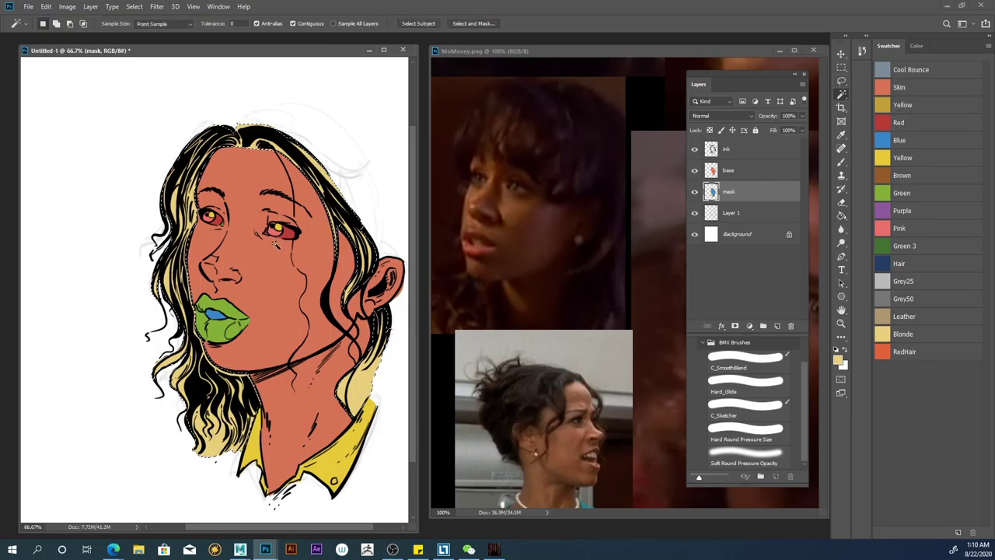
left_click(288, 232)
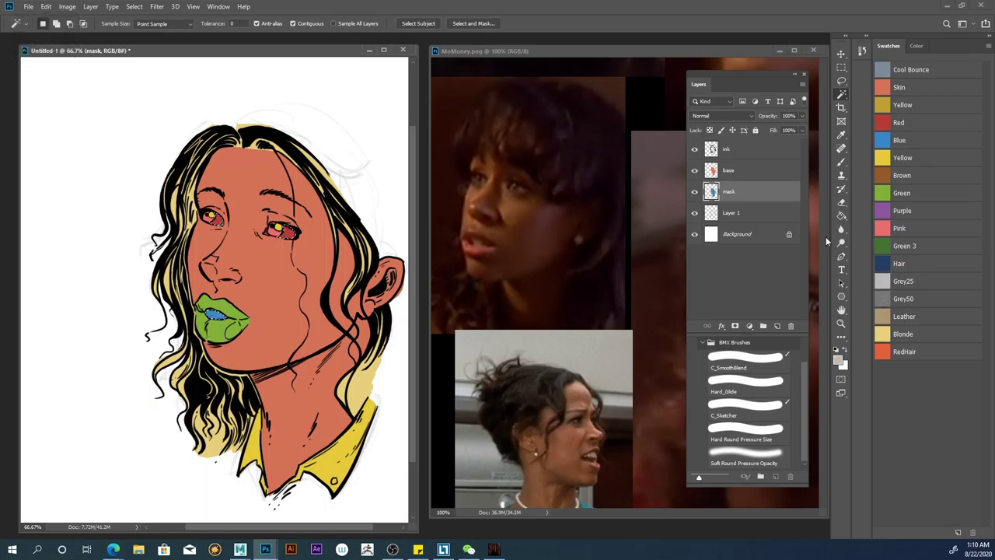
left_click(840, 217)
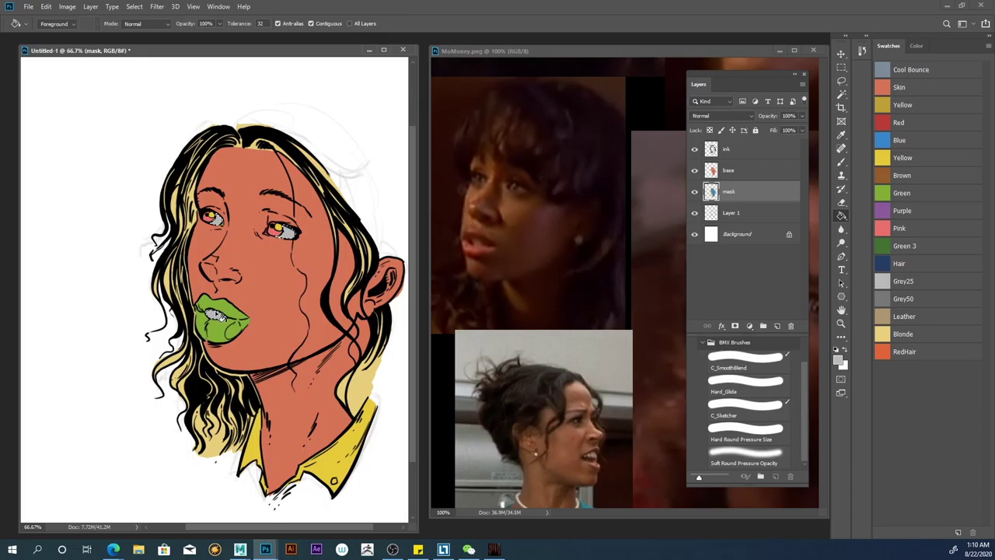
Step: Hide the base layer to check the mask colours, and undo the blonde and grey fills made on the mask layer
left_click(841, 94)
left_click(694, 169)
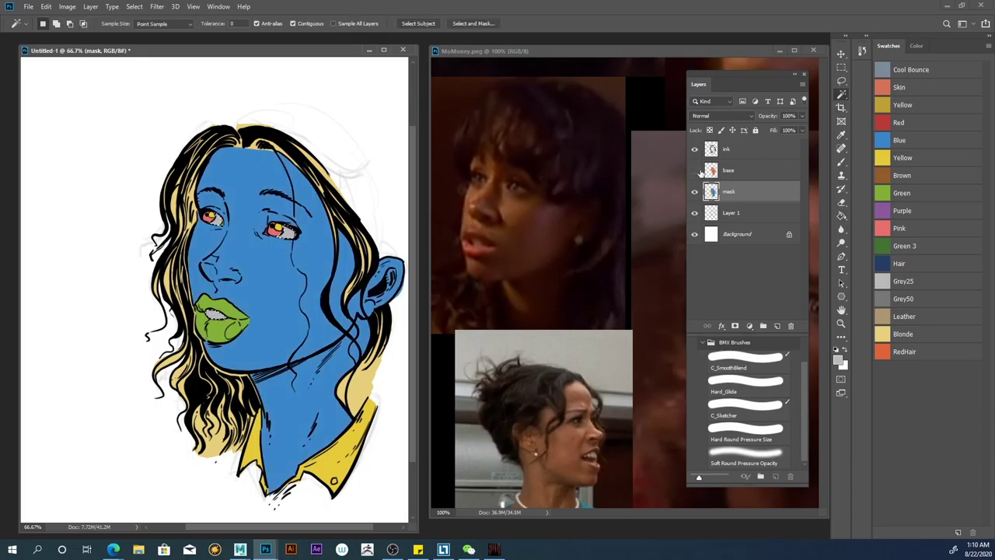
key("ctrl+z")
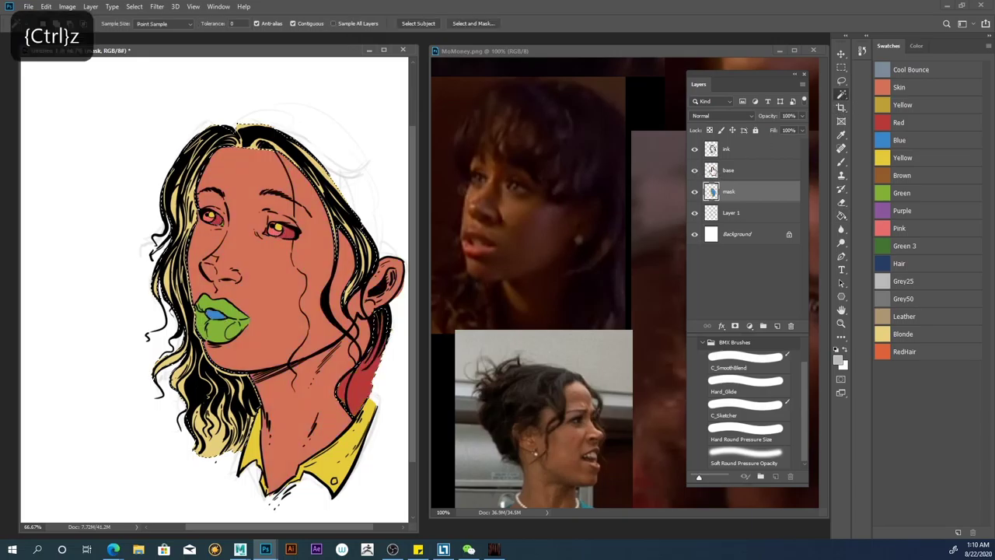
key("ctrl+z")
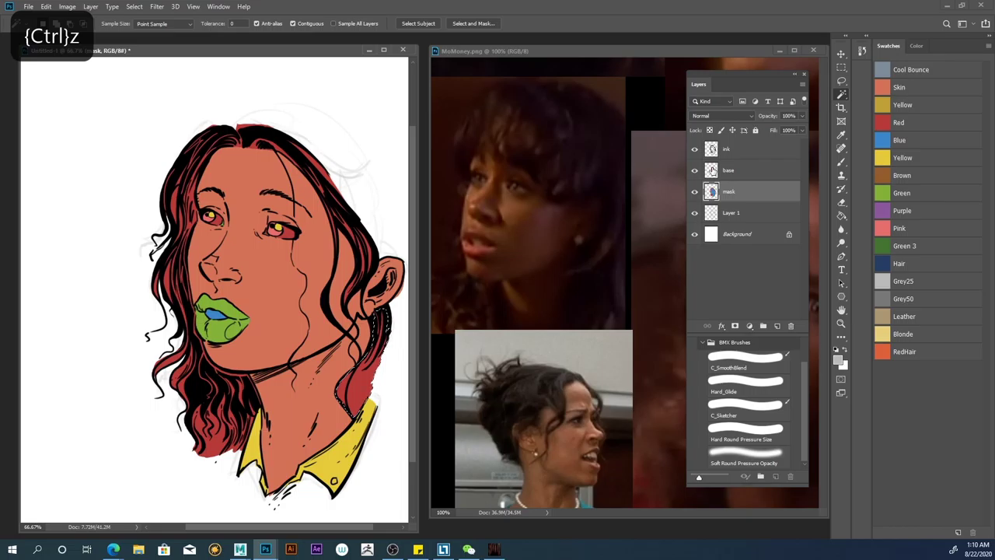
Step: Add the main hair mass to the selection and fill all selected hair with the Blonde swatch on the base layer
left_click(354, 237, "shift")
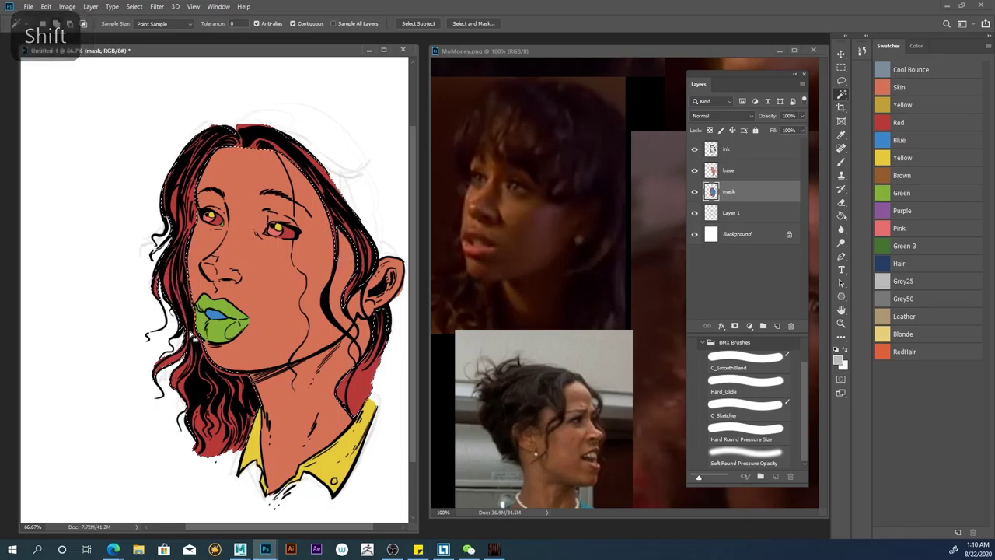
left_click(746, 170)
left_click(882, 334)
left_click(841, 215)
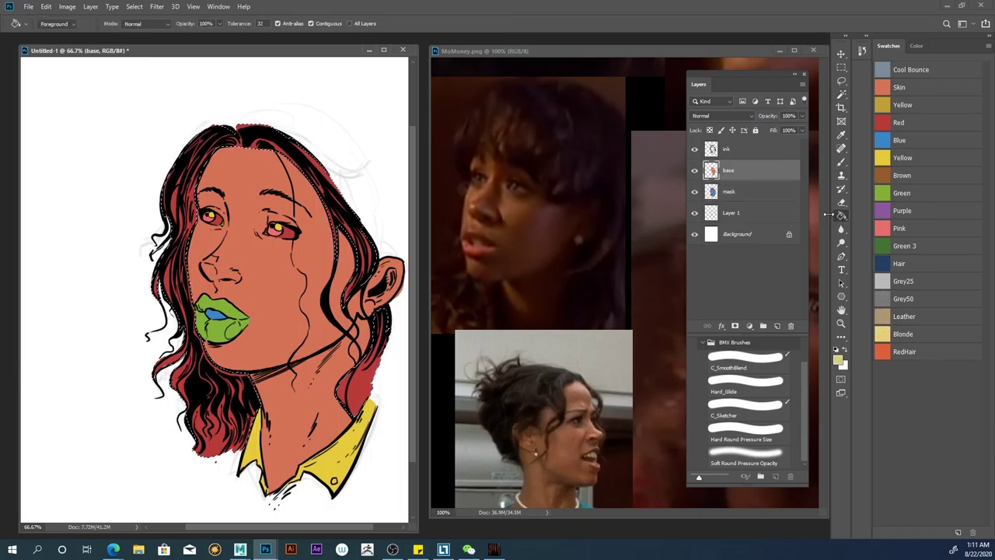
left_click(384, 366)
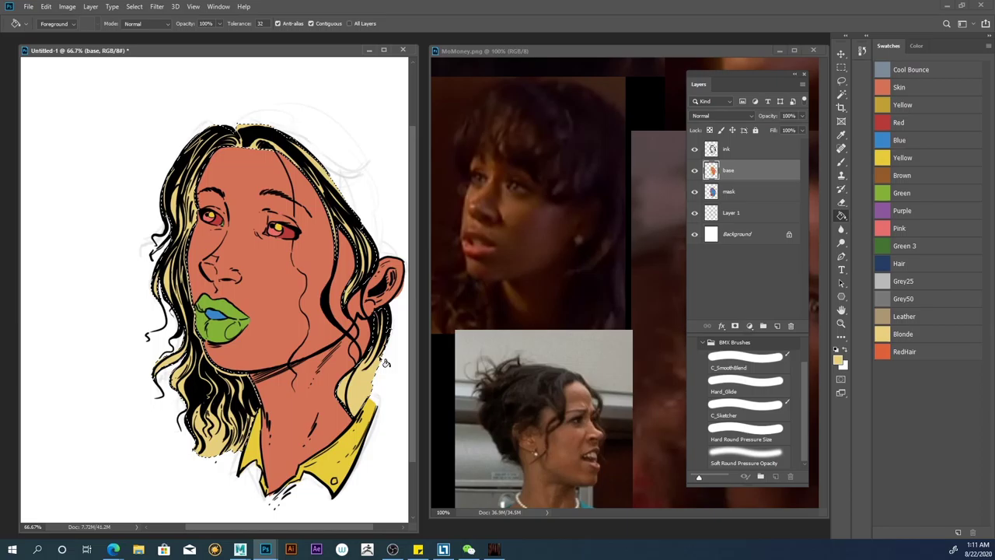
Step: Replace the hair selection with the whites of both eyes and the mouth opening, picked from the mask layer
left_click(841, 93)
left_click(718, 192)
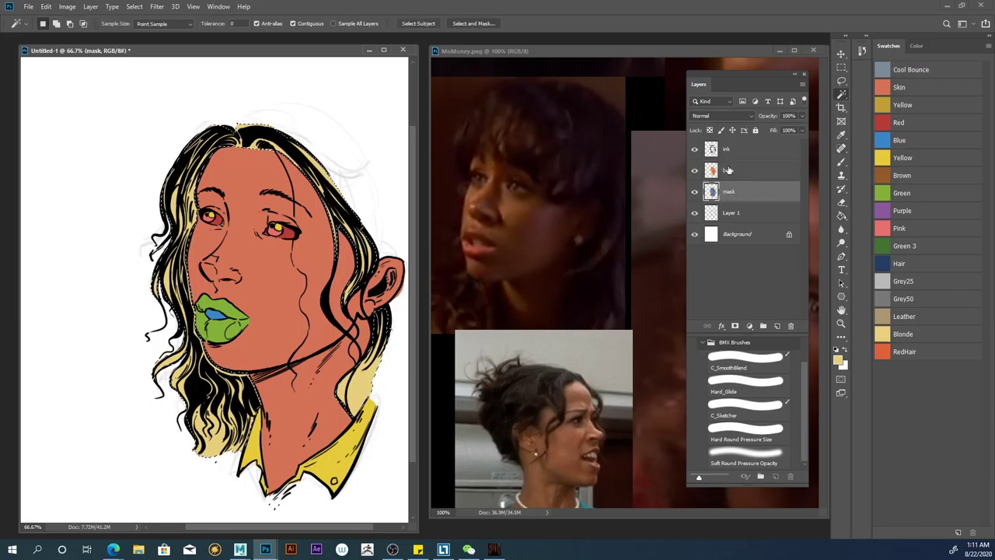
key("ctrl+d")
left_click(216, 219, "shift")
left_click(218, 315, "shift")
left_click(284, 231, "shift")
Step: Fill the selected eye whites and mouth opening with the Grey25 swatch on the base layer
left_click(884, 280)
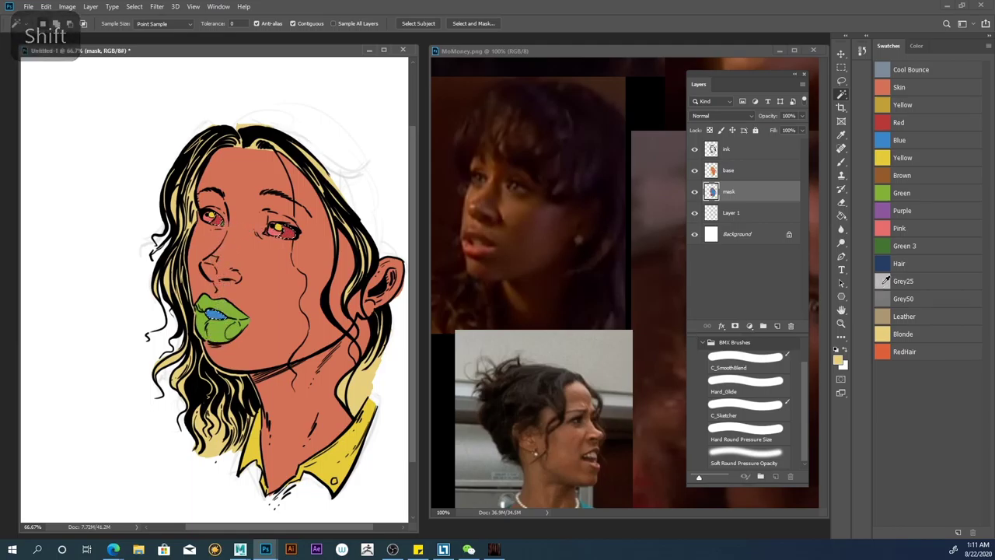
left_click(710, 171)
left_click(841, 215)
left_click(287, 233)
left_click(218, 220)
left_click(217, 315)
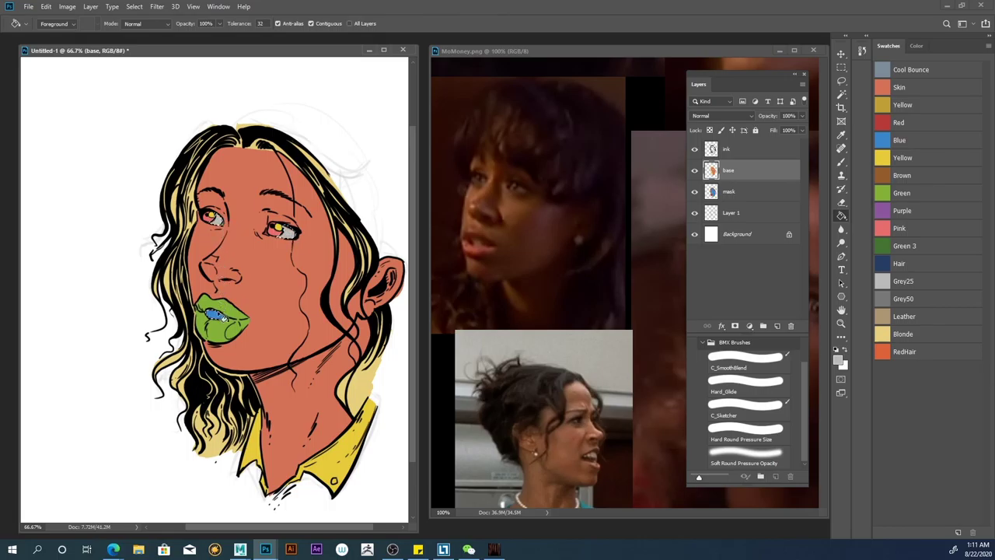
Step: Select the green lips on the mask layer and fill them with the Red swatch on the base layer
left_click(841, 94)
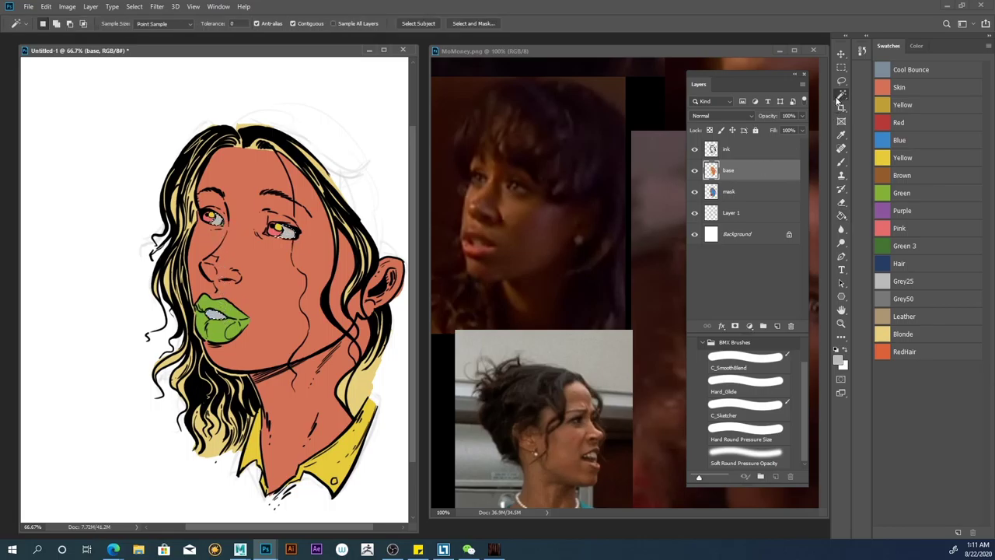
left_click(711, 192)
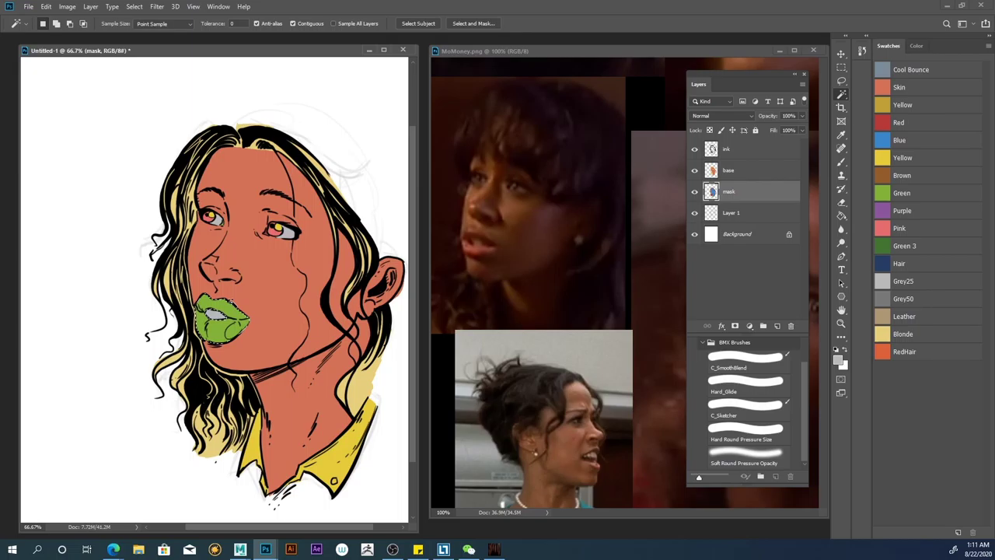
left_click(890, 123)
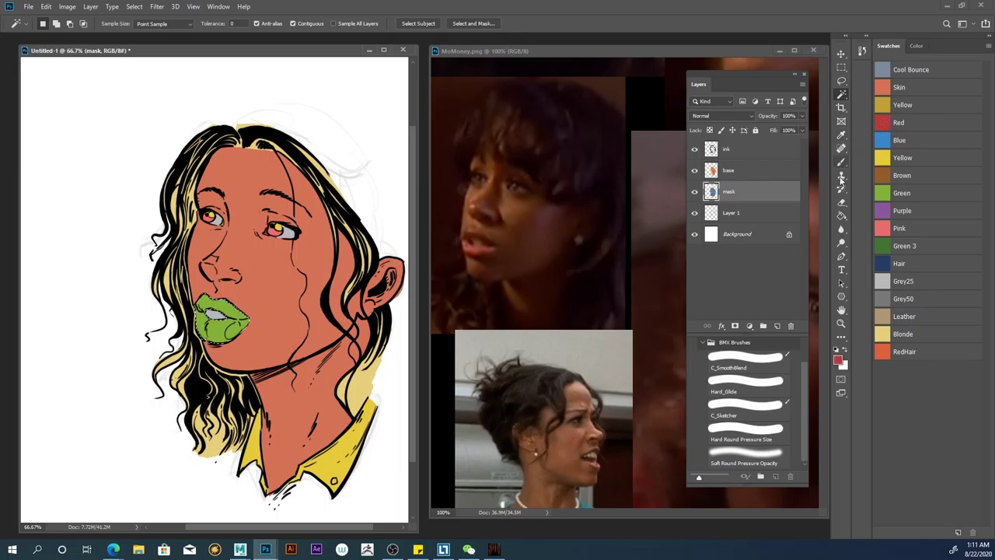
left_click(840, 215)
left_click(719, 171)
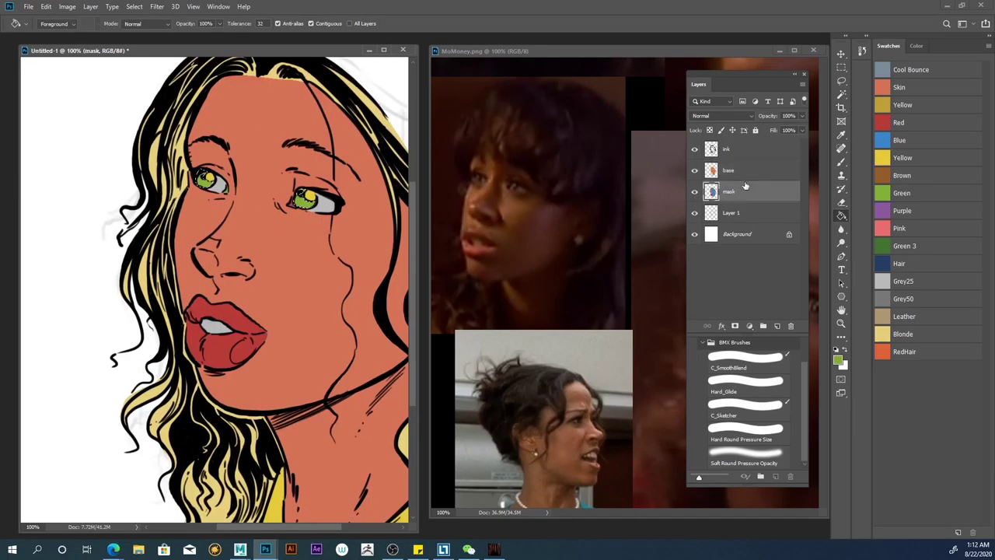
Step: Select the highlights of both eyes on the mask layer and fill them with white on the base layer
left_click(840, 94)
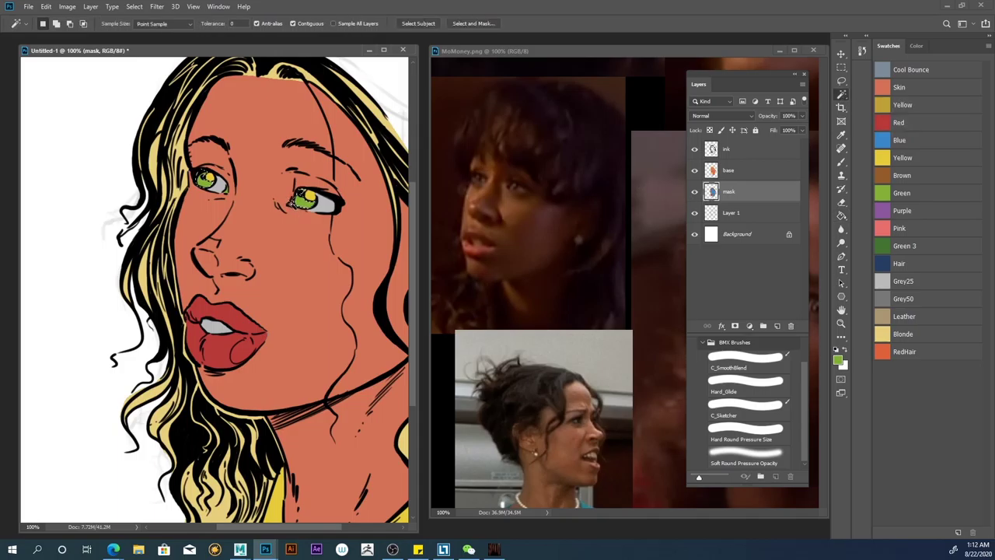
left_click(216, 180, "shift")
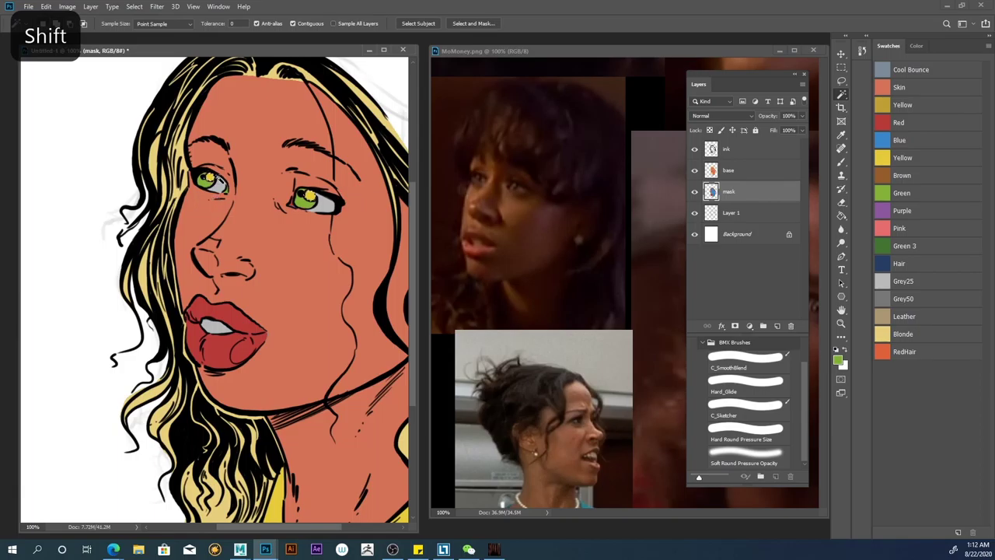
left_click(729, 171)
left_click(845, 350)
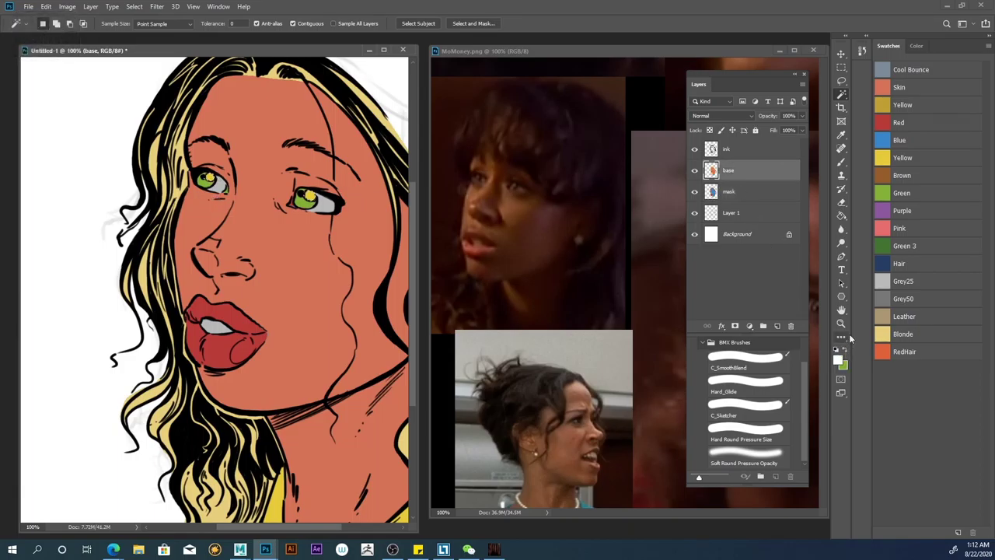
left_click(841, 215)
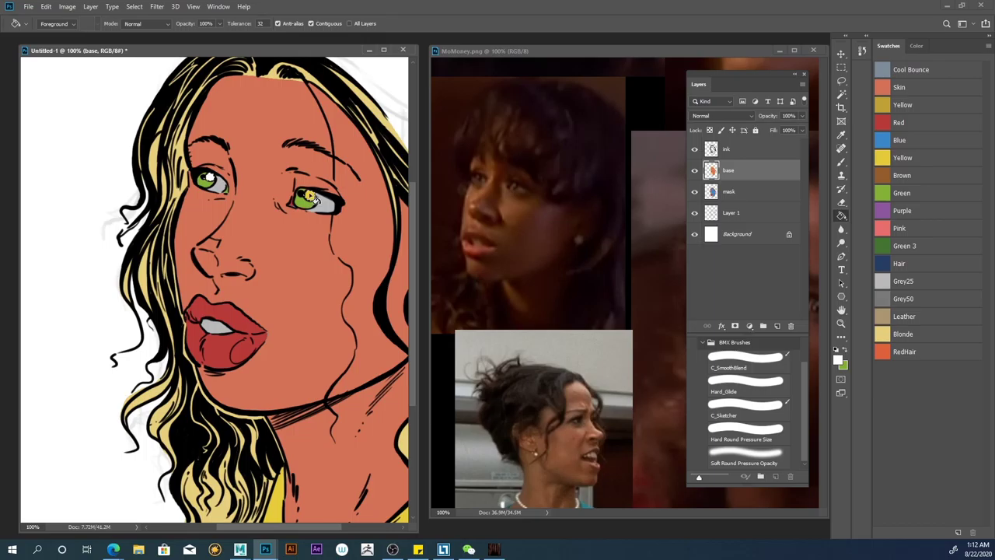
Step: Pick the inner eye corners from the mask layer and fill them with the Red swatch on the base layer
left_click(841, 96)
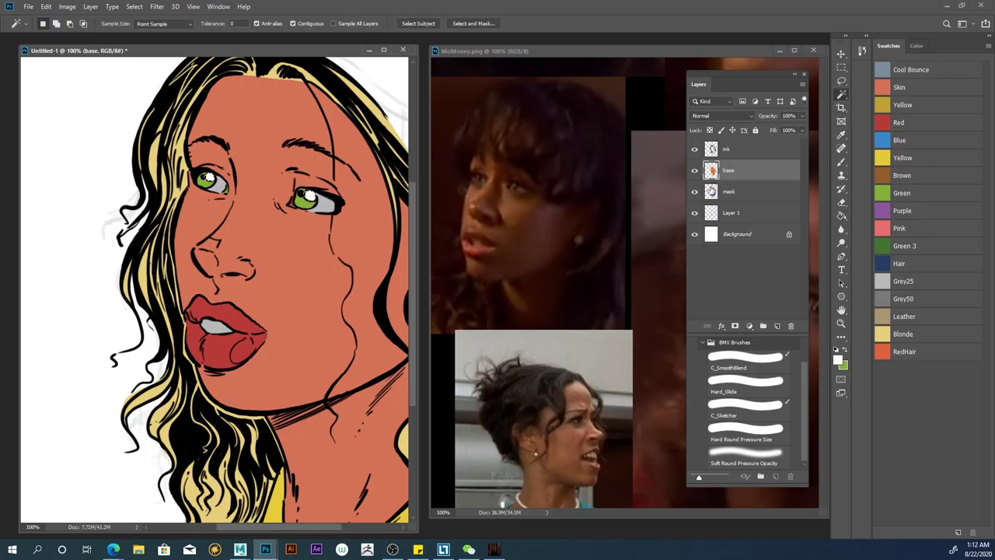
left_click(712, 192)
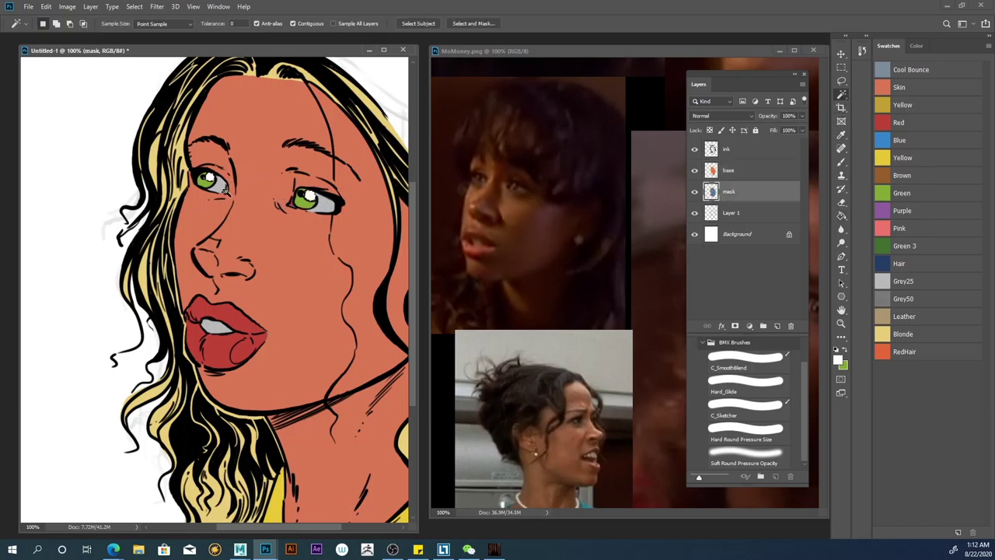
left_click(890, 122)
left_click(711, 173)
left_click(840, 216)
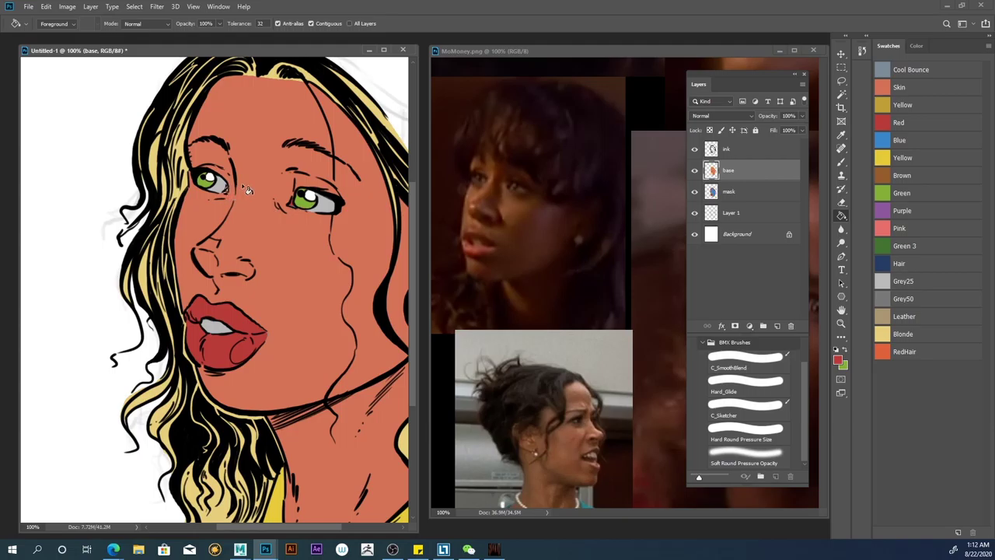
Step: Select both parts of the shirt collar on the mask layer, fill them with the Pink swatch on the base layer, and deselect
key("ctrl+minus")
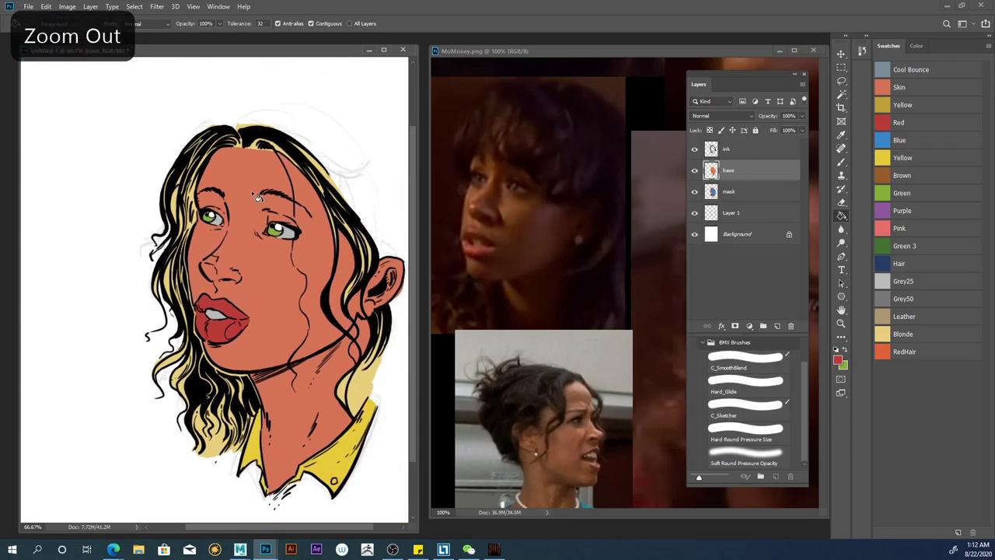
left_click(841, 92)
left_click(713, 195)
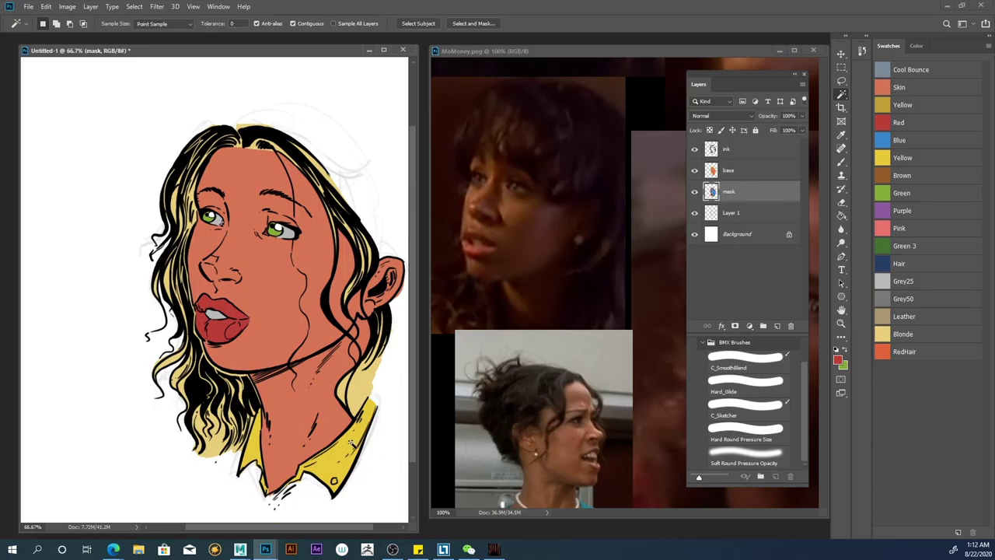
left_click(260, 476, "shift")
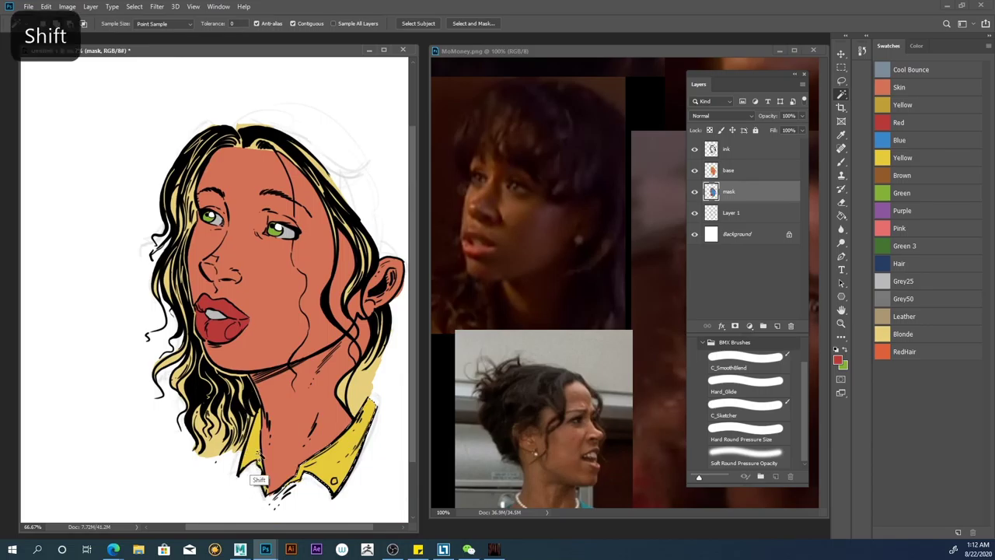
left_click(723, 174)
left_click(841, 216)
left_click(263, 466)
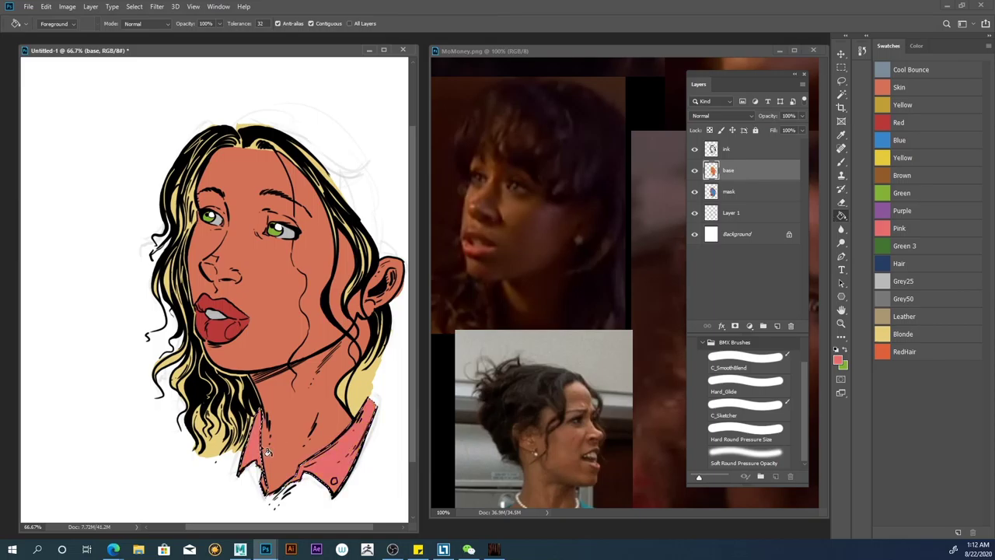
key("ctrl+d")
Step: Add a new layer above the base layer, set its blend mode to Multiply, and name it dark
left_click(841, 81)
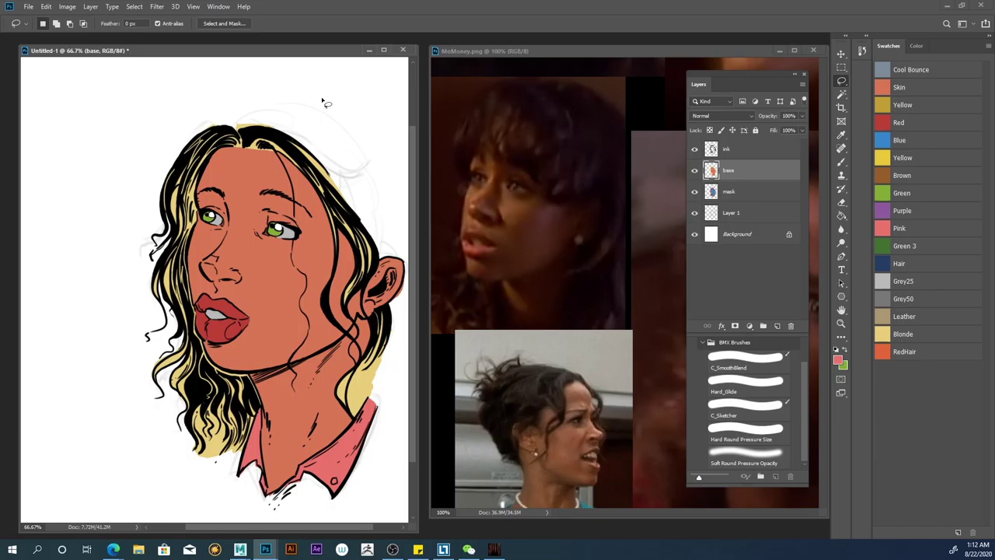
left_click(778, 326)
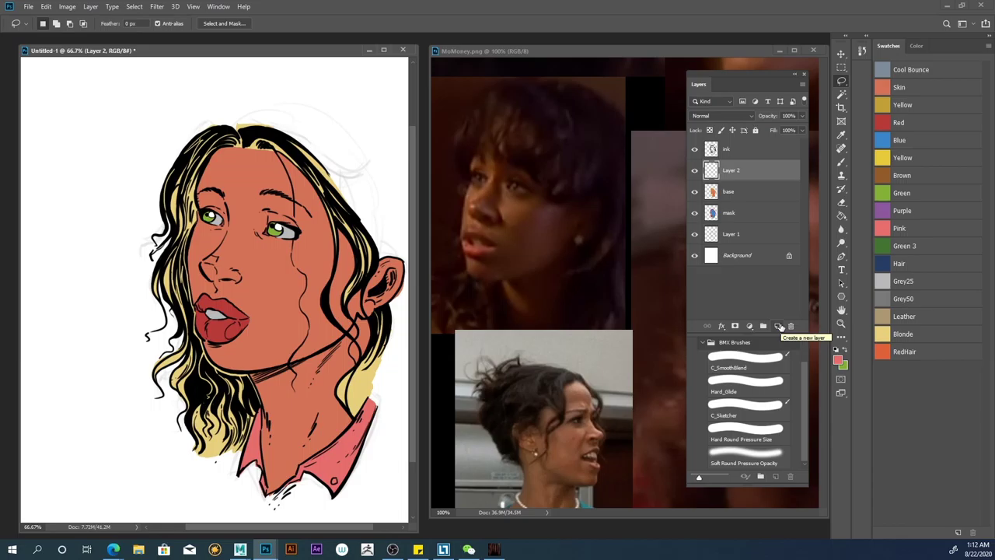
left_click(715, 116)
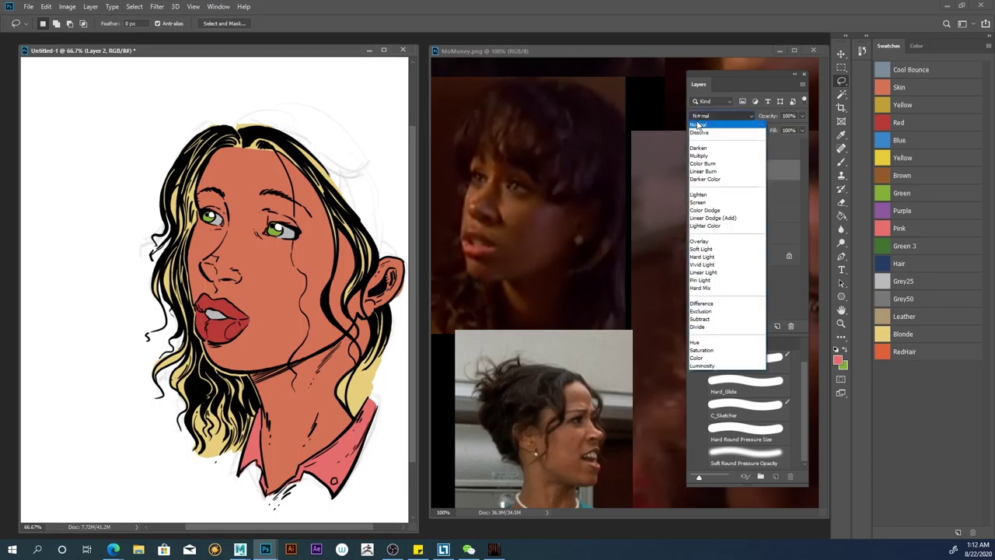
left_click(698, 159)
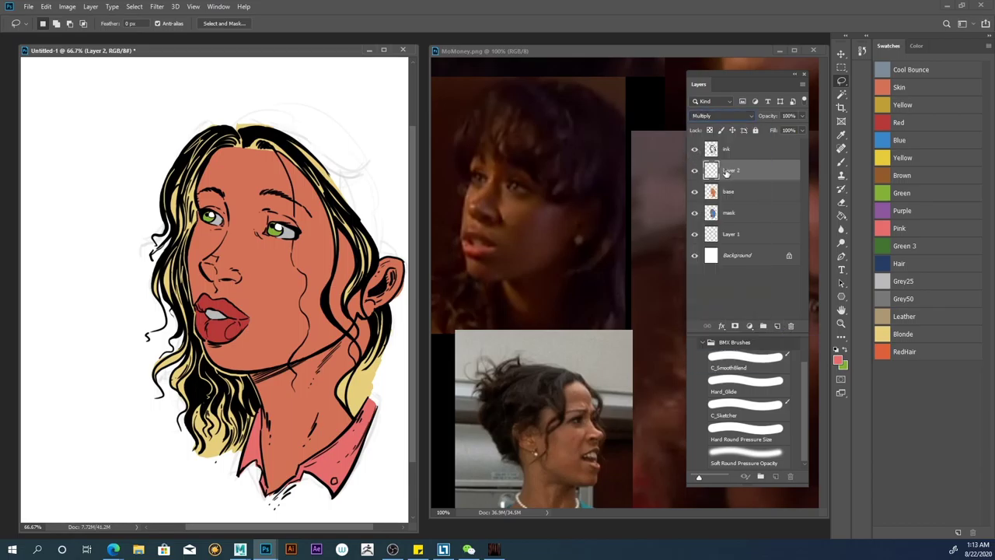
double_click(730, 169)
type("d")
key("Return")
Step: Paint shadows around the eye sockets and along and under the nose with Grey25 and a size 20 Hard Round Pressure Size brush
left_click(891, 277)
left_click(842, 162)
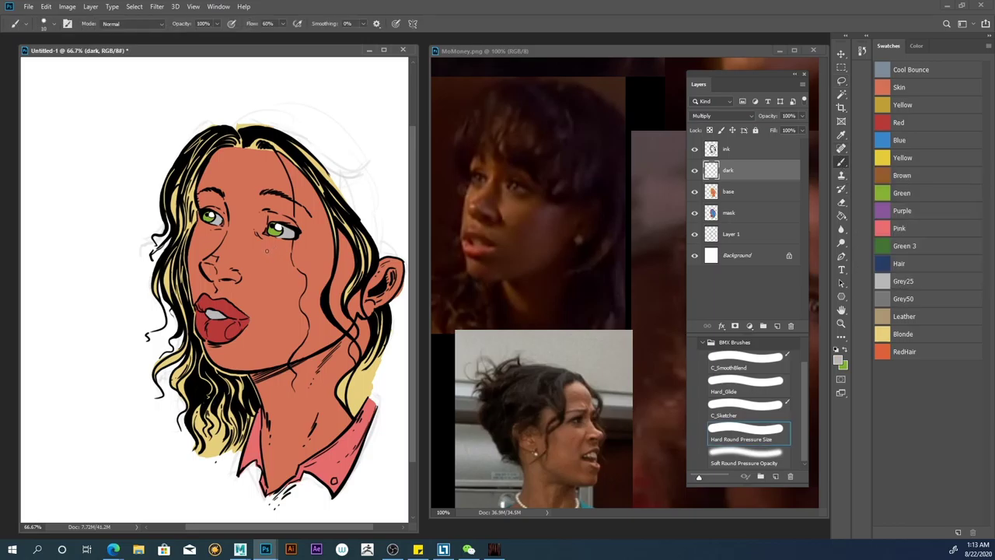
key("]")
key("]")
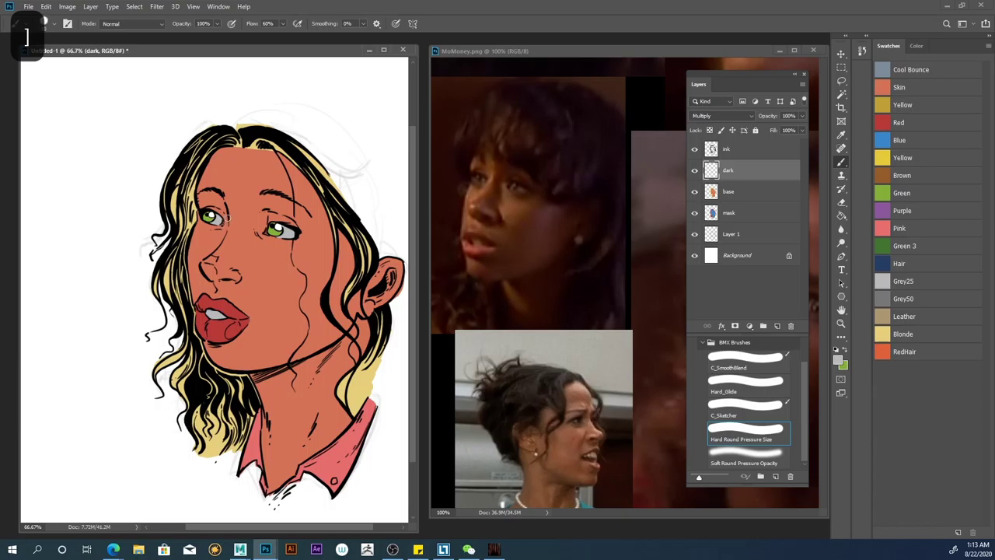
mouse_move(255, 235)
left_mouse_down()
mouse_move(265, 211)
mouse_move(269, 227)
mouse_move(258, 231)
mouse_move(245, 201)
mouse_move(232, 211)
mouse_move(236, 232)
mouse_move(240, 216)
mouse_move(218, 262)
left_mouse_up()
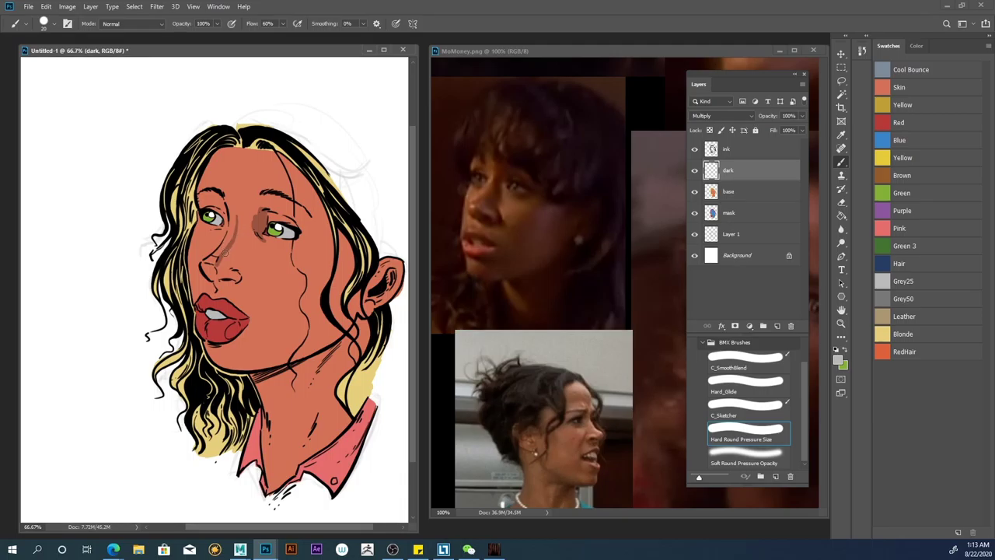
left_click_drag(215, 264, 212, 279)
mouse_move(207, 290)
left_mouse_down()
mouse_move(233, 280)
mouse_move(213, 281)
left_mouse_up()
left_click_drag(221, 272, 225, 259)
mouse_move(243, 224)
left_mouse_down()
mouse_move(229, 267)
mouse_move(244, 216)
mouse_move(244, 240)
mouse_move(252, 226)
mouse_move(234, 243)
mouse_move(242, 186)
mouse_move(238, 227)
mouse_move(228, 200)
mouse_move(244, 224)
mouse_move(247, 206)
mouse_move(257, 221)
mouse_move(266, 199)
mouse_move(276, 210)
mouse_move(274, 194)
mouse_move(302, 230)
left_mouse_up()
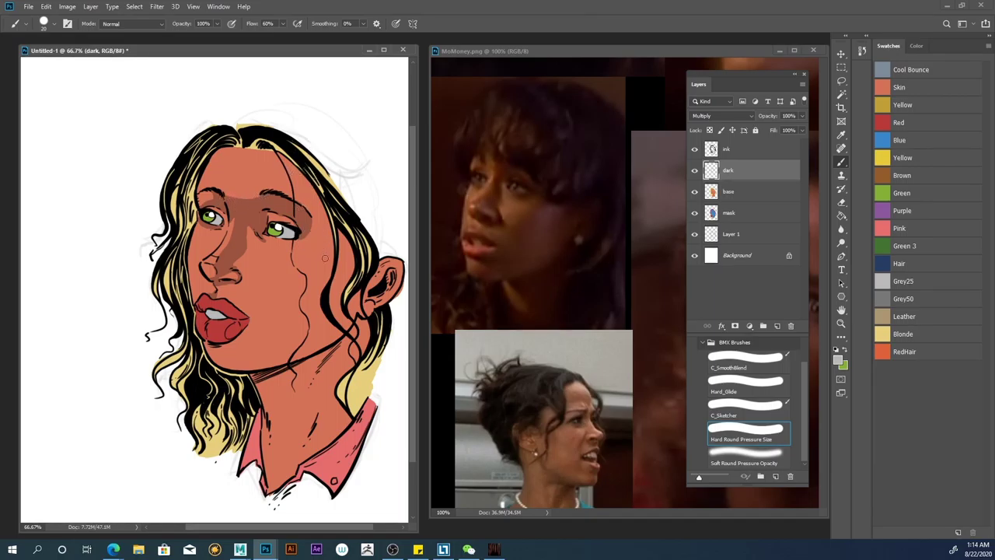
mouse_move(233, 267)
left_mouse_down()
mouse_move(240, 287)
mouse_move(219, 287)
left_mouse_up()
left_click(840, 203)
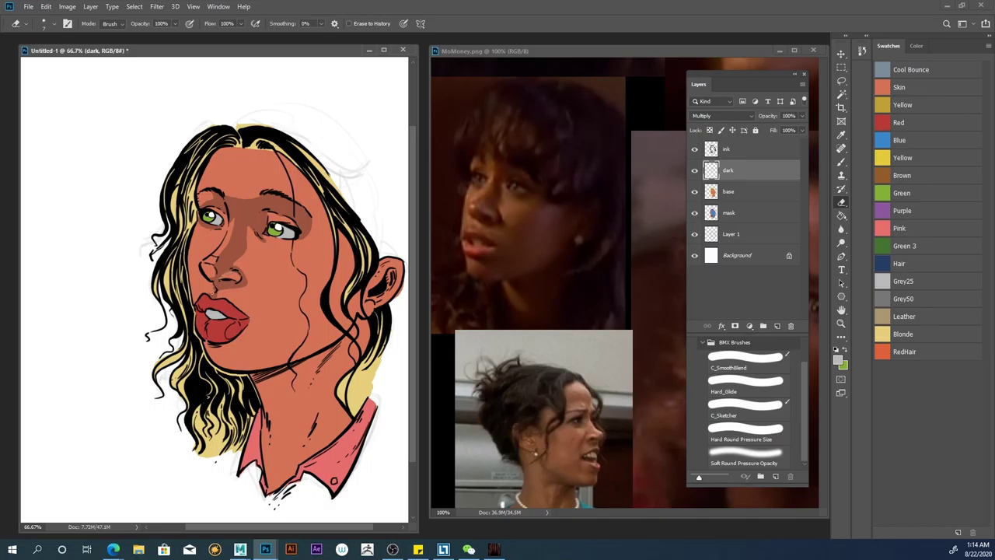
Step: Outline and fill the shadow covering the chin, cheek and jaw on the shaded side of the face
left_click(840, 160)
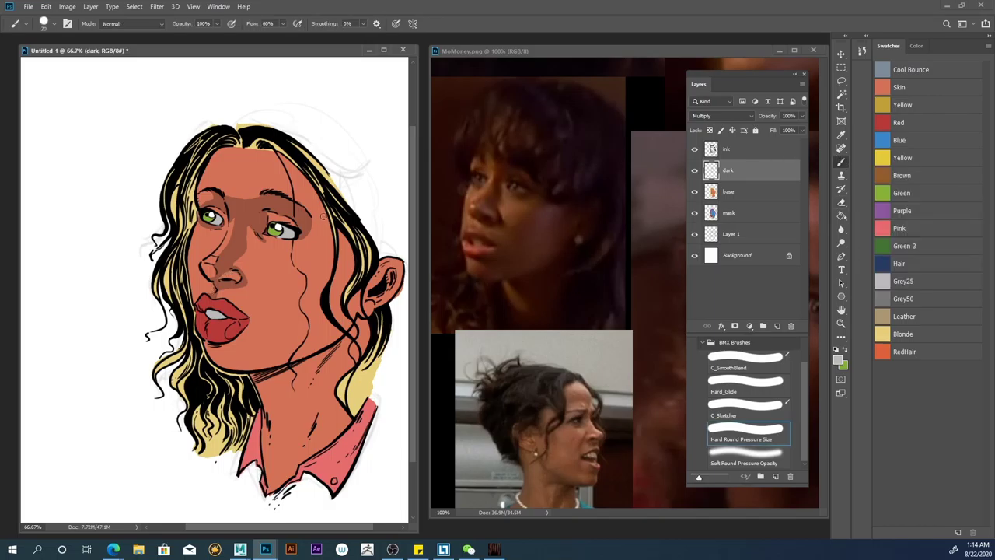
left_click_drag(306, 226, 264, 312)
mouse_move(271, 297)
left_mouse_down()
mouse_move(259, 326)
mouse_move(250, 314)
mouse_move(235, 341)
left_mouse_up()
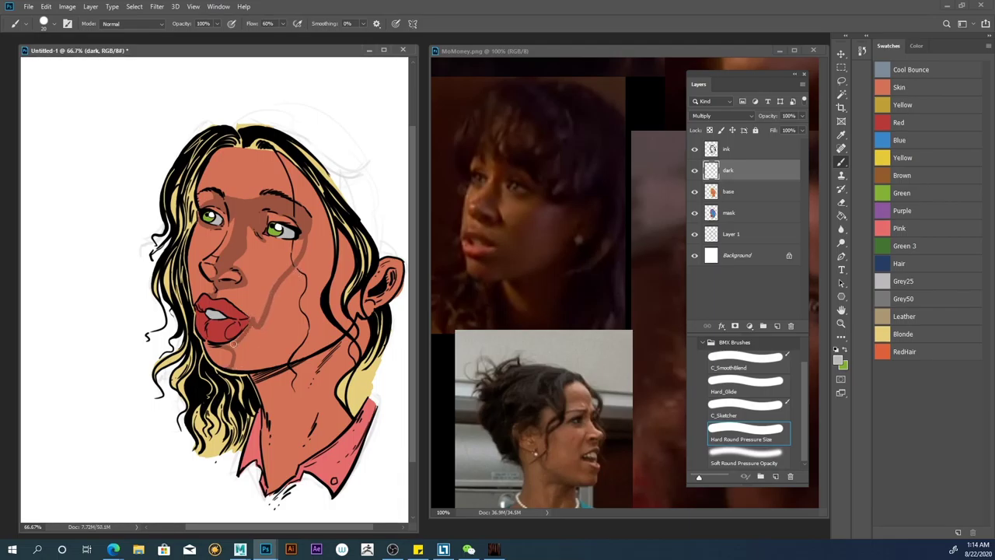
mouse_move(236, 367)
left_mouse_down()
mouse_move(250, 365)
mouse_move(250, 343)
mouse_move(237, 346)
mouse_move(248, 327)
left_mouse_up()
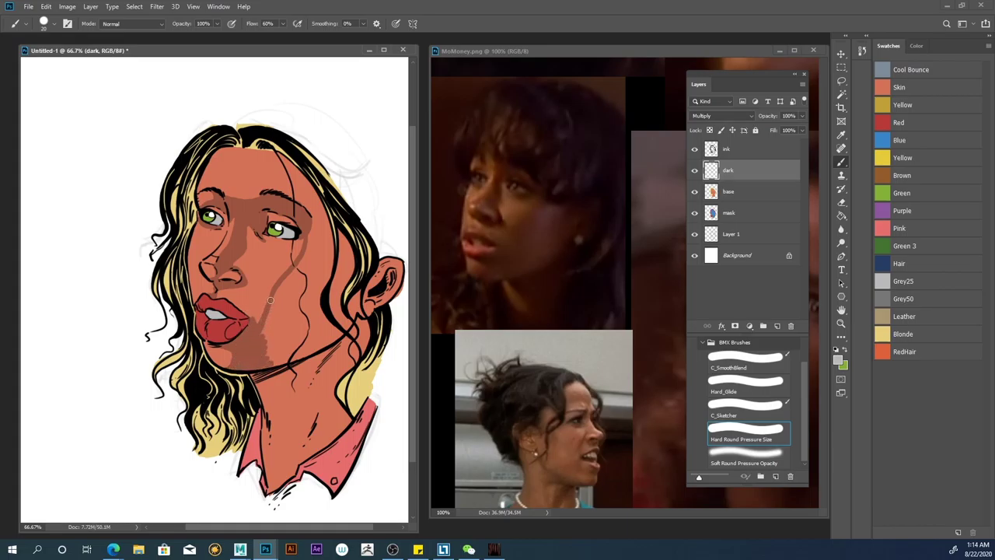
mouse_move(302, 254)
left_mouse_down()
mouse_move(267, 311)
mouse_move(275, 293)
mouse_move(260, 345)
mouse_move(346, 323)
left_mouse_up()
mouse_move(297, 356)
left_mouse_down()
mouse_move(315, 331)
mouse_move(311, 319)
mouse_move(295, 325)
mouse_move(323, 286)
mouse_move(307, 250)
mouse_move(314, 237)
mouse_move(341, 233)
mouse_move(348, 262)
mouse_move(334, 297)
mouse_move(342, 266)
left_mouse_up()
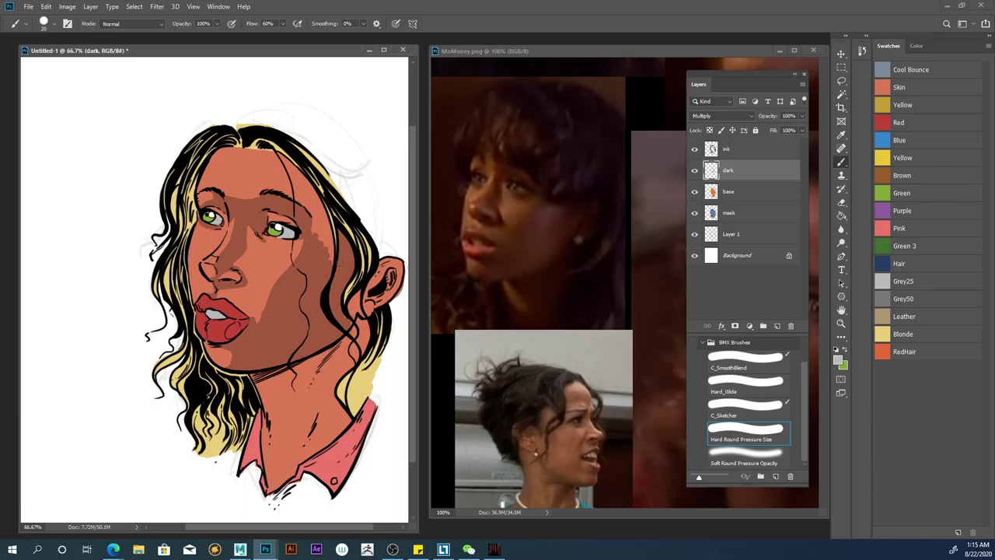
mouse_move(354, 303)
left_mouse_down()
mouse_move(347, 309)
mouse_move(364, 300)
mouse_move(355, 326)
left_mouse_up()
Step: Paint shadows over the ear, neck, collar and the hair behind the neck on the dark layer
mouse_move(261, 378)
left_mouse_down()
mouse_move(300, 422)
mouse_move(286, 476)
mouse_move(311, 437)
mouse_move(302, 459)
mouse_move(334, 432)
mouse_move(311, 453)
mouse_move(325, 408)
mouse_move(348, 419)
mouse_move(310, 401)
mouse_move(303, 435)
mouse_move(272, 387)
mouse_move(290, 401)
mouse_move(310, 362)
mouse_move(323, 365)
mouse_move(335, 401)
mouse_move(330, 358)
mouse_move(342, 346)
mouse_move(358, 362)
mouse_move(366, 332)
mouse_move(346, 364)
mouse_move(343, 347)
mouse_move(395, 280)
mouse_move(370, 299)
mouse_move(381, 272)
mouse_move(369, 279)
mouse_move(393, 261)
mouse_move(385, 268)
left_mouse_up()
mouse_move(303, 464)
left_mouse_down()
mouse_move(347, 439)
mouse_move(318, 471)
mouse_move(325, 477)
mouse_move(352, 433)
mouse_move(335, 482)
mouse_move(322, 473)
mouse_move(347, 433)
mouse_move(334, 443)
mouse_move(368, 402)
mouse_move(356, 430)
left_mouse_up()
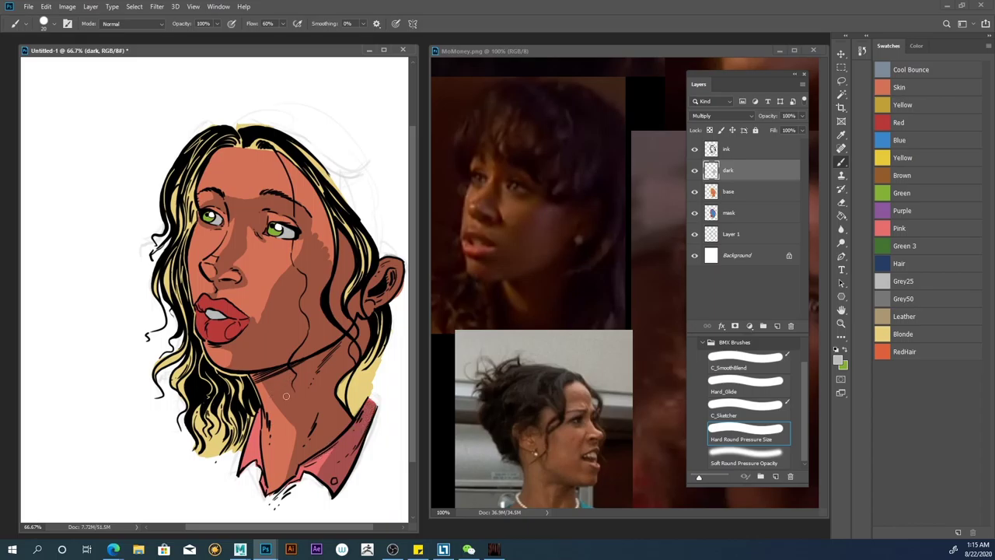
left_click_drag(259, 426, 260, 463)
mouse_move(384, 319)
left_mouse_down()
mouse_move(374, 393)
mouse_move(351, 411)
left_mouse_up()
left_click_drag(350, 375, 334, 402)
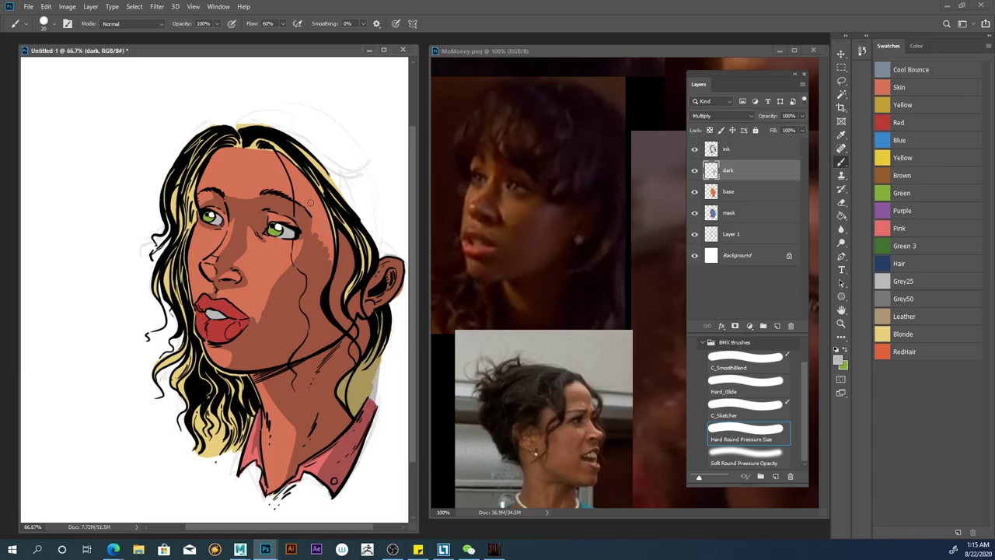
Step: Shade the forehead and temple along the hairline, plus the upper lip and mouth opening
mouse_move(280, 155)
left_mouse_down()
mouse_move(288, 196)
mouse_move(279, 148)
mouse_move(307, 216)
mouse_move(316, 218)
mouse_move(313, 200)
mouse_move(323, 212)
mouse_move(327, 272)
left_mouse_up()
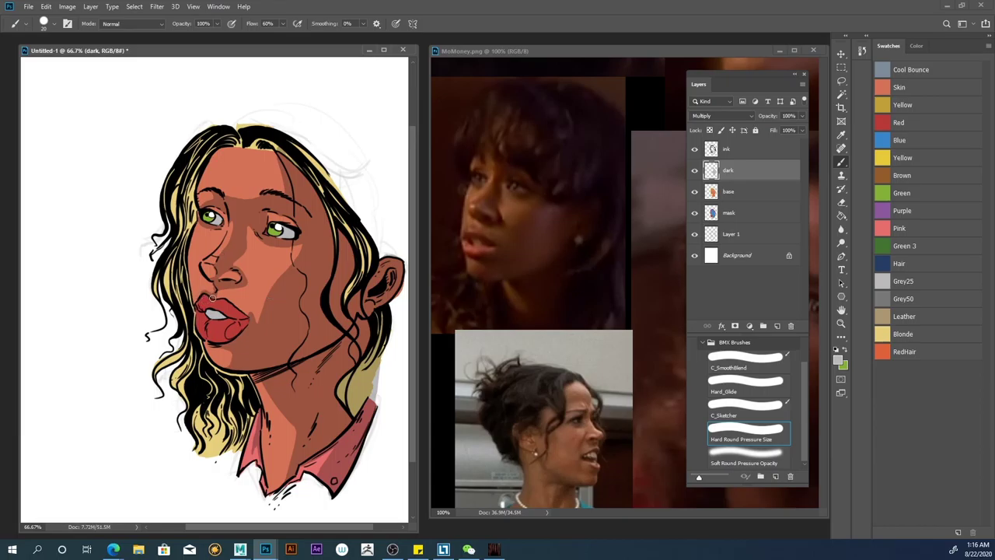
mouse_move(197, 310)
left_mouse_down()
mouse_move(241, 316)
mouse_move(197, 307)
left_mouse_up()
mouse_move(231, 321)
left_mouse_down()
mouse_move(240, 331)
mouse_move(223, 340)
mouse_move(231, 341)
mouse_move(250, 319)
mouse_move(229, 340)
mouse_move(197, 329)
mouse_move(209, 319)
left_mouse_up()
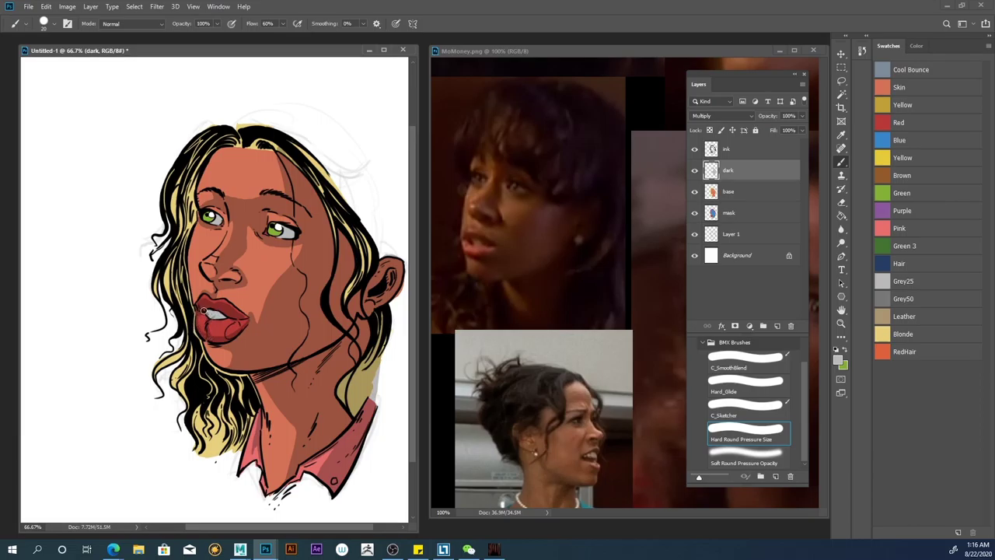
mouse_move(209, 312)
left_mouse_down()
mouse_move(218, 314)
mouse_move(207, 311)
left_mouse_up()
Step: Extend the shadows around the brows and forehead and shade the hair from the crown down toward the ear
left_click_drag(225, 208, 224, 227)
mouse_move(279, 200)
left_mouse_down()
mouse_move(272, 151)
mouse_move(275, 172)
left_mouse_up()
mouse_move(262, 136)
left_mouse_down()
mouse_move(287, 142)
mouse_move(334, 194)
mouse_move(316, 193)
mouse_move(347, 232)
left_mouse_up()
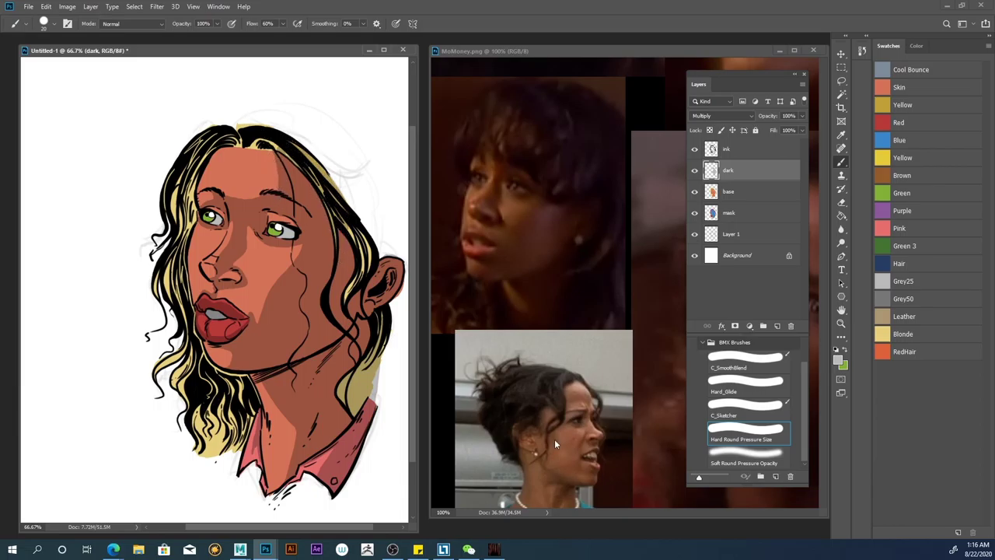
mouse_move(337, 212)
left_mouse_down()
mouse_move(367, 280)
mouse_move(350, 216)
mouse_move(352, 303)
left_mouse_up()
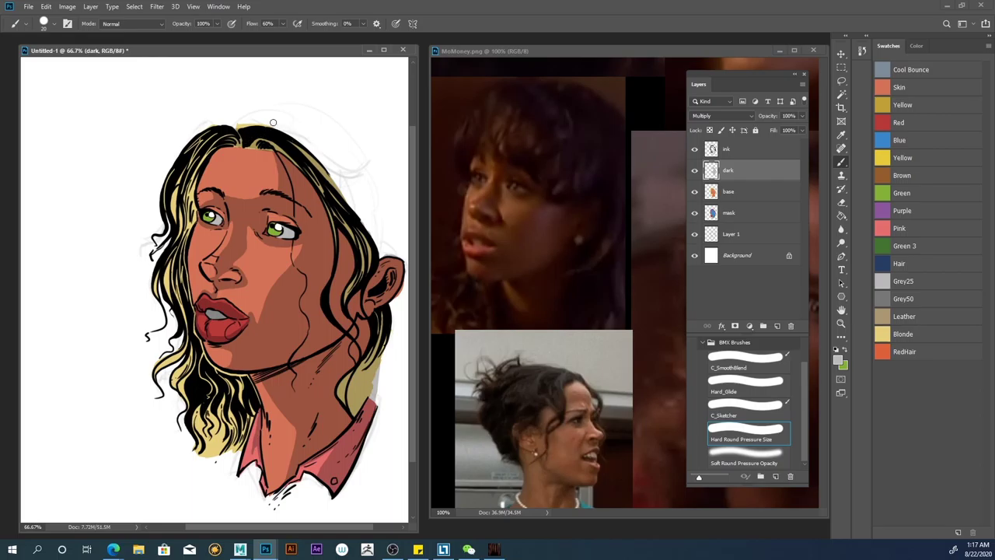
Step: Shade the hair locks beside the cheek and below the chin, and darken the upper part of the eye
mouse_move(244, 398)
left_mouse_down()
mouse_move(237, 431)
mouse_move(217, 408)
mouse_move(224, 384)
left_mouse_up()
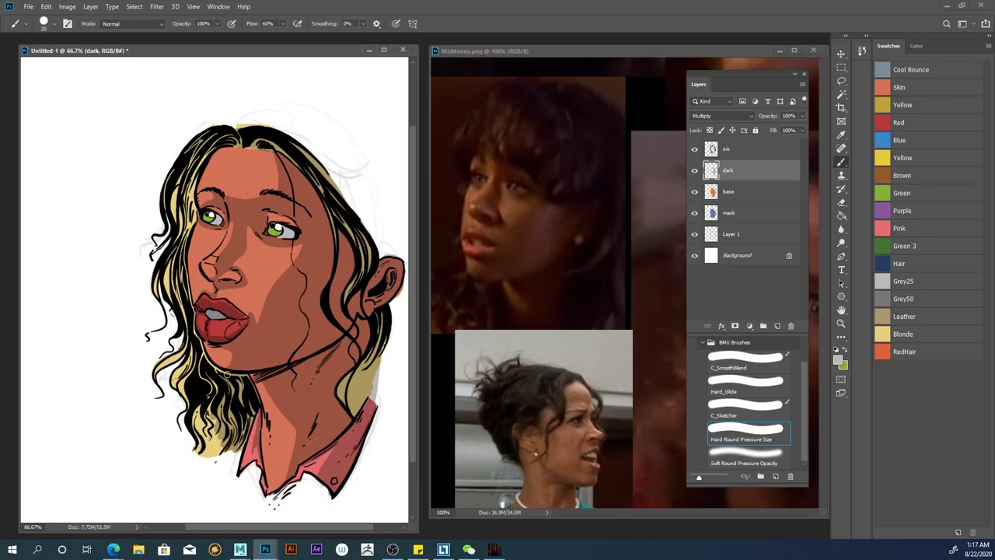
left_click_drag(224, 375, 210, 363)
mouse_move(210, 432)
left_mouse_down()
mouse_move(214, 457)
mouse_move(226, 458)
left_mouse_up()
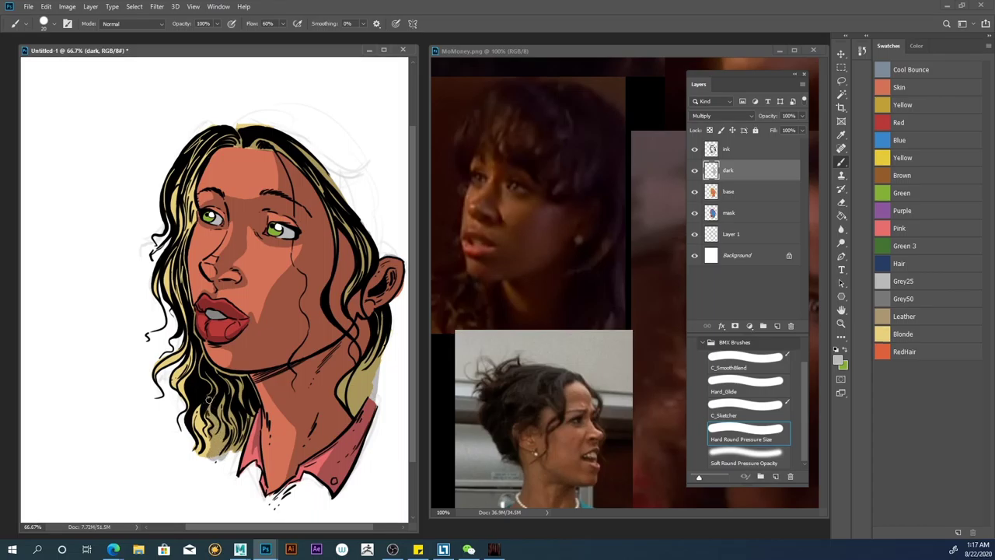
left_click_drag(191, 313, 188, 272)
left_click_drag(294, 230, 274, 225)
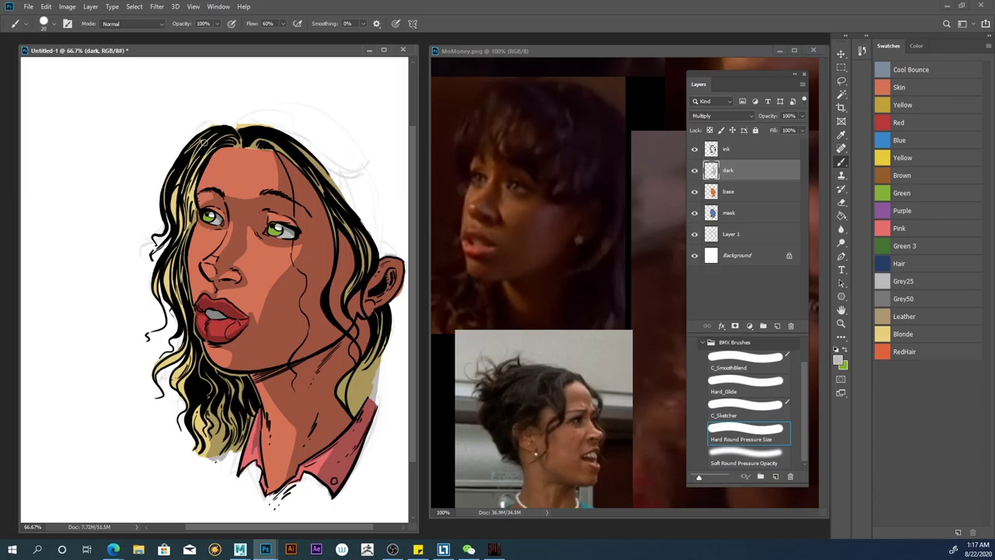
Step: Select the skin through the mask layer and softly shade the face on the dark layer with a 175 px Soft Round Pressure Opacity brush
left_click(841, 94)
left_click(720, 213)
left_click(265, 263)
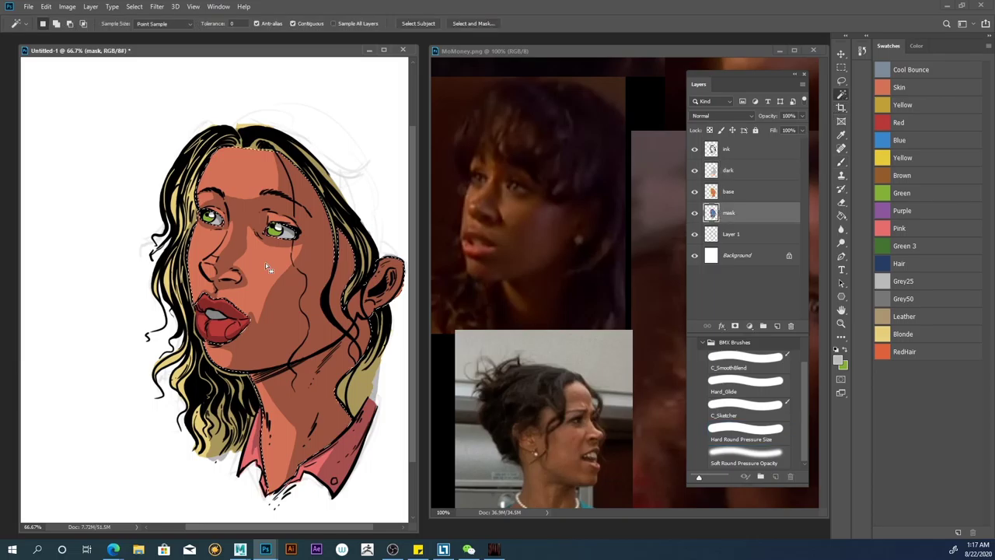
left_click(711, 172)
key("b")
left_click(722, 455)
left_click_drag(698, 274, 738, 274)
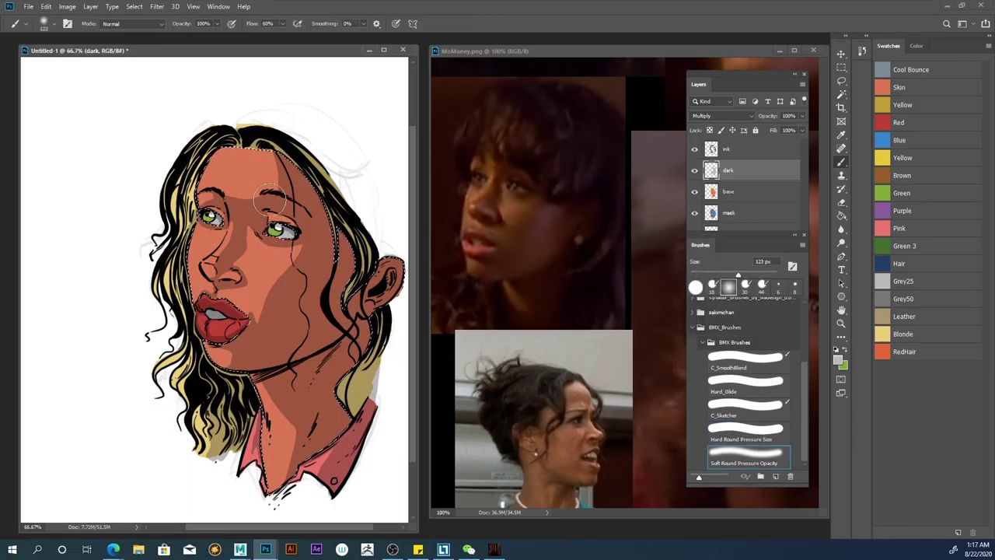
key("bracketright")
key("bracketright")
mouse_move(288, 315)
left_mouse_down()
mouse_move(315, 225)
mouse_move(272, 295)
mouse_move(248, 233)
mouse_move(241, 124)
left_mouse_up()
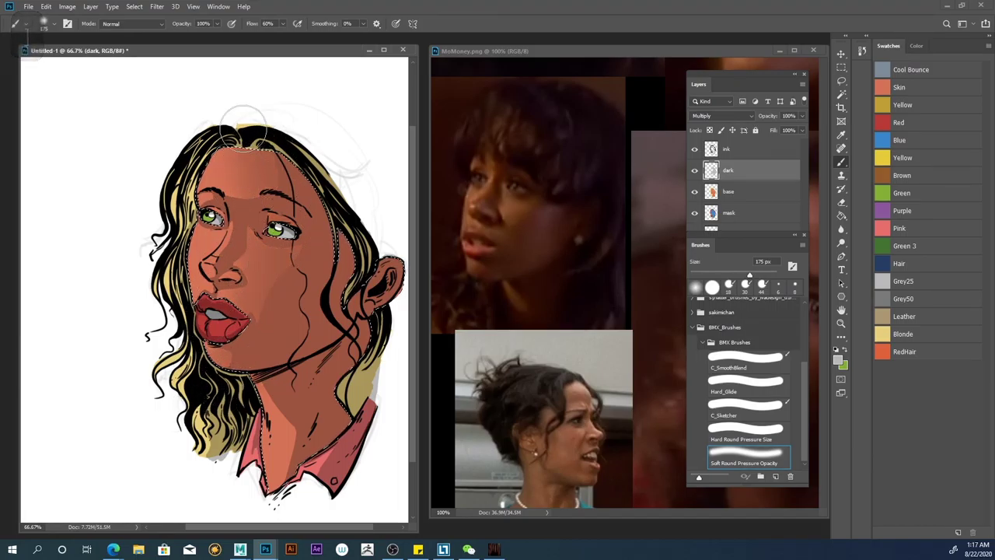
Step: Softly shade the neck down to the collar on the dark layer, reduce the brush to 100 px and clear the skin selection
mouse_move(280, 466)
left_mouse_down()
mouse_move(319, 365)
mouse_move(286, 372)
mouse_move(345, 304)
mouse_move(334, 245)
mouse_move(344, 425)
left_mouse_up()
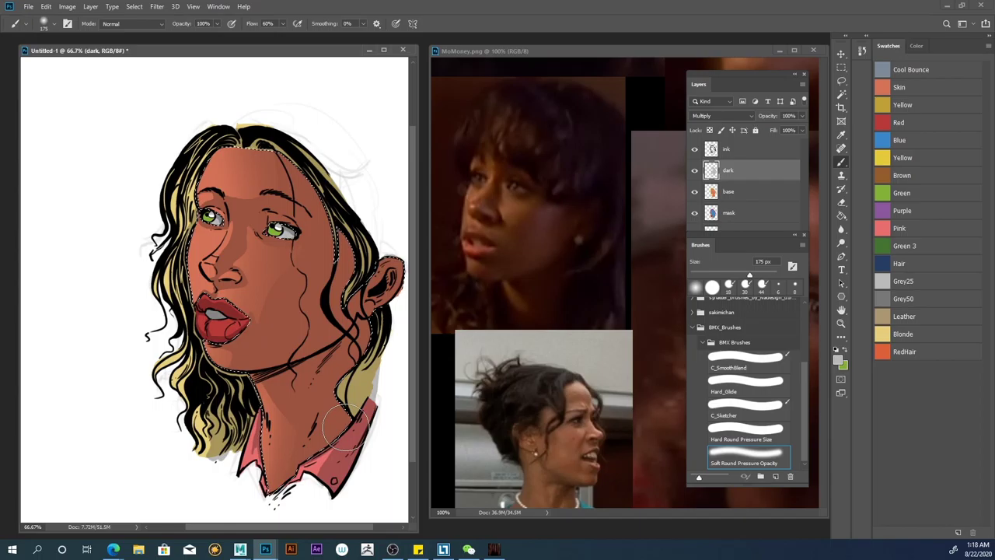
key("bracketleft")
key("bracketleft")
key("bracketleft")
key("l")
key("ctrl+d")
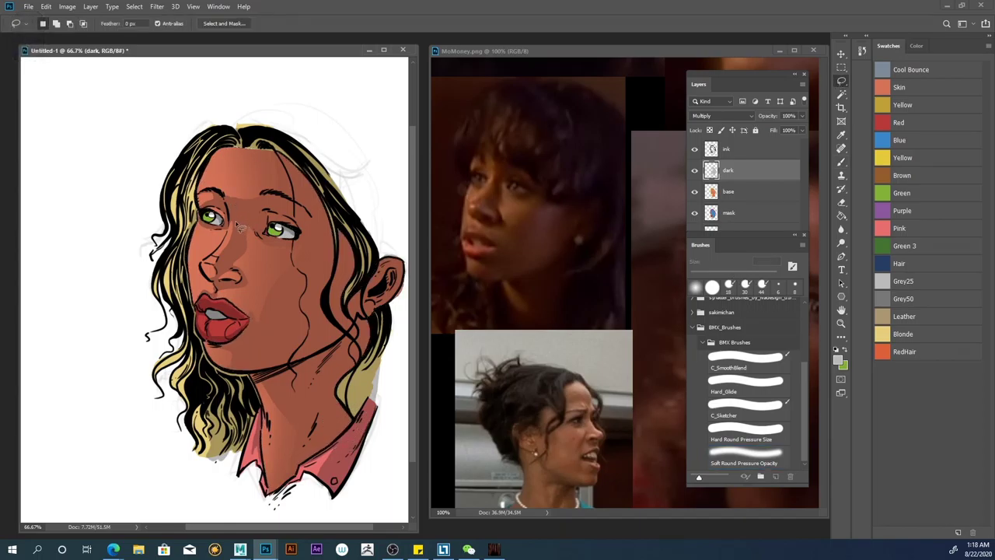
Step: Lasso the side of the nose, shade it with the 100 px soft brush on the dark layer and clear the selection
mouse_move(233, 220)
left_mouse_down()
mouse_move(228, 242)
mouse_move(199, 271)
mouse_move(222, 272)
mouse_move(233, 223)
left_mouse_up()
left_click(838, 165)
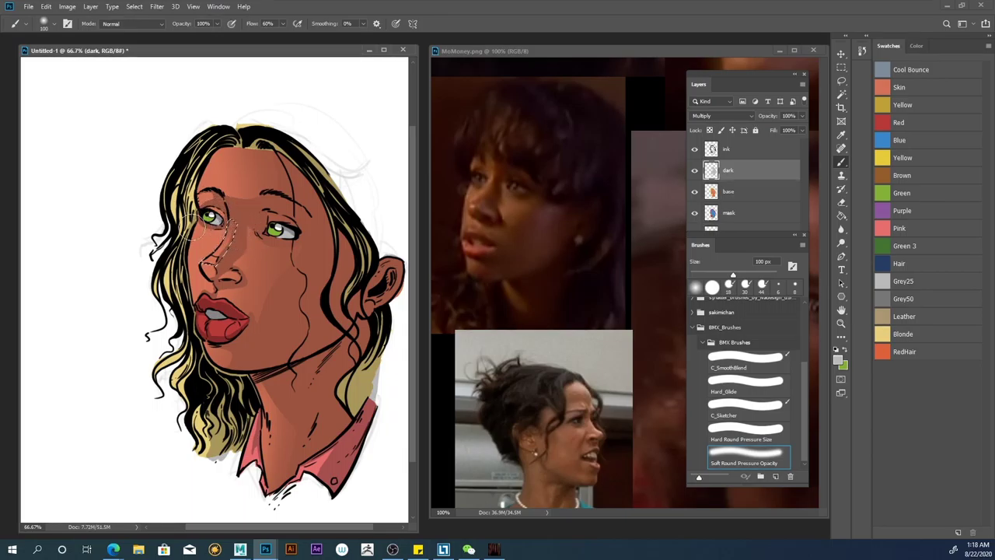
key("l")
left_click(318, 134)
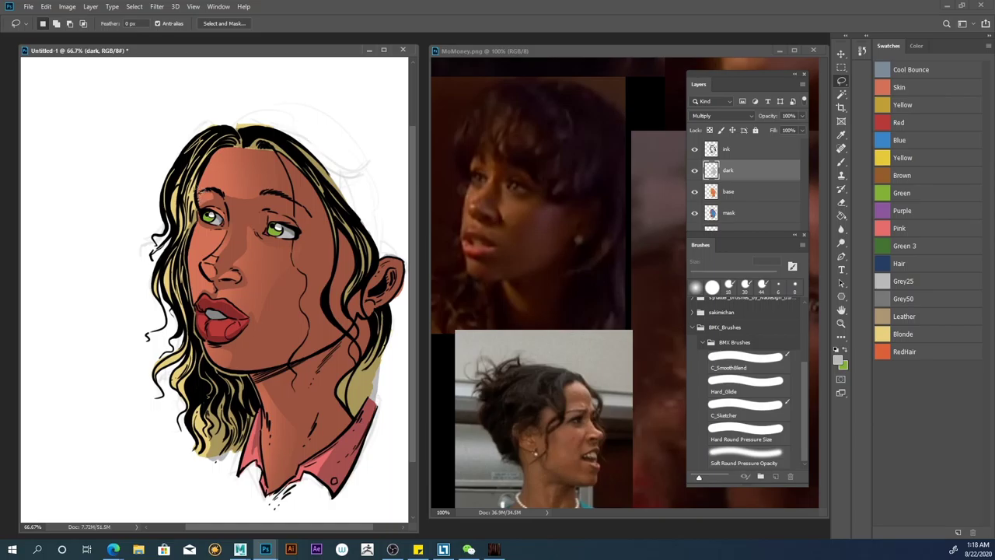
Step: Lasso the forehead between hairline and brows, brush soft shading inside it on the dark layer and clear the selection
mouse_move(212, 153)
left_mouse_down()
mouse_move(274, 154)
mouse_move(286, 200)
mouse_move(254, 209)
mouse_move(209, 188)
left_mouse_up()
key("b")
mouse_move(214, 187)
left_mouse_down()
mouse_move(253, 181)
mouse_move(233, 159)
mouse_move(261, 156)
mouse_move(225, 167)
left_mouse_up()
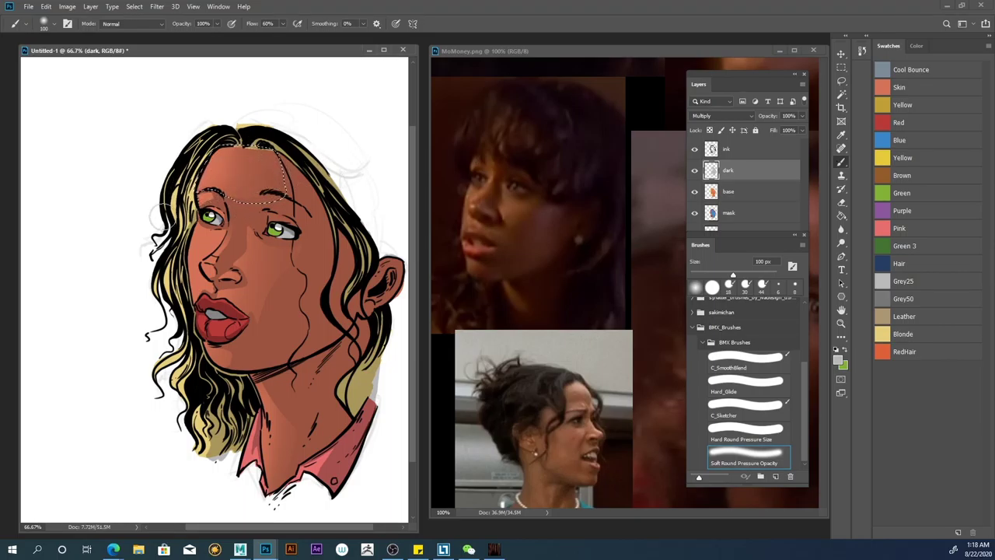
key("l")
key("ctrl+d")
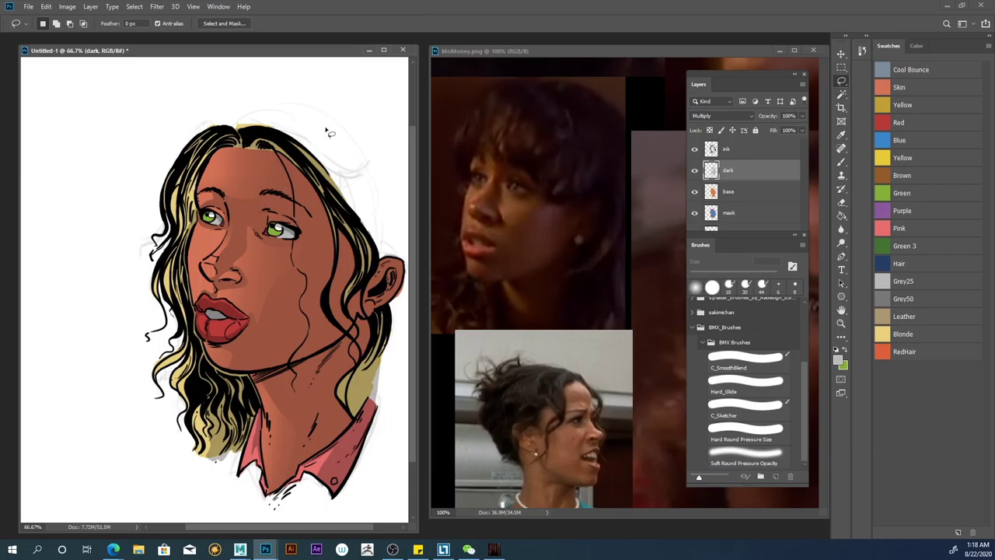
Step: Select the lips through the mask layer and softly shade them on the dark layer with the 100 px soft brush
left_click(838, 97)
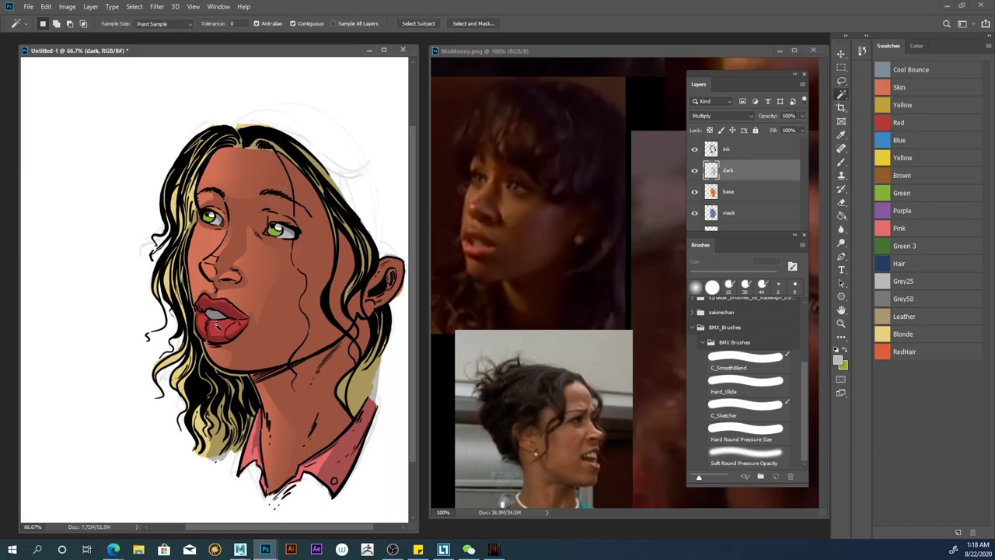
left_click(714, 215)
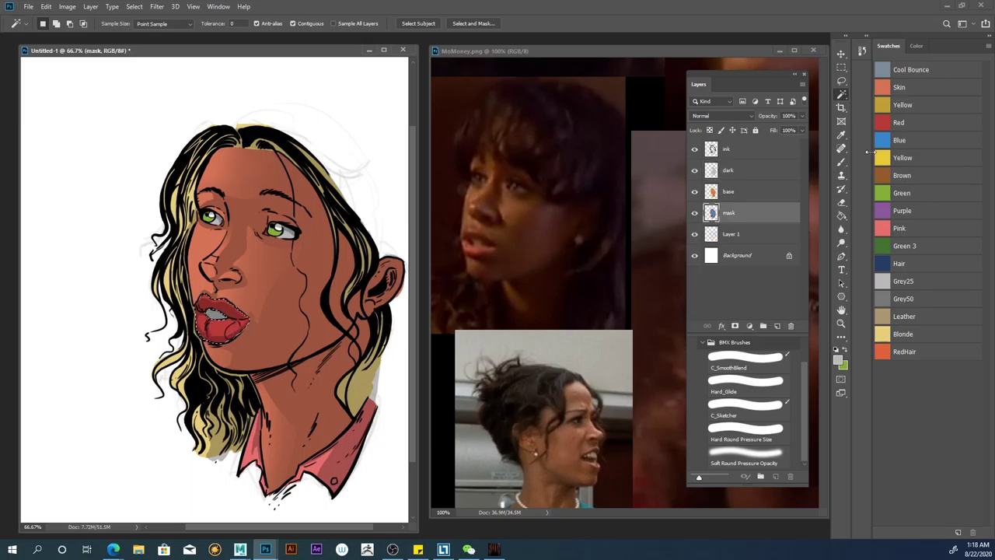
left_click(841, 161)
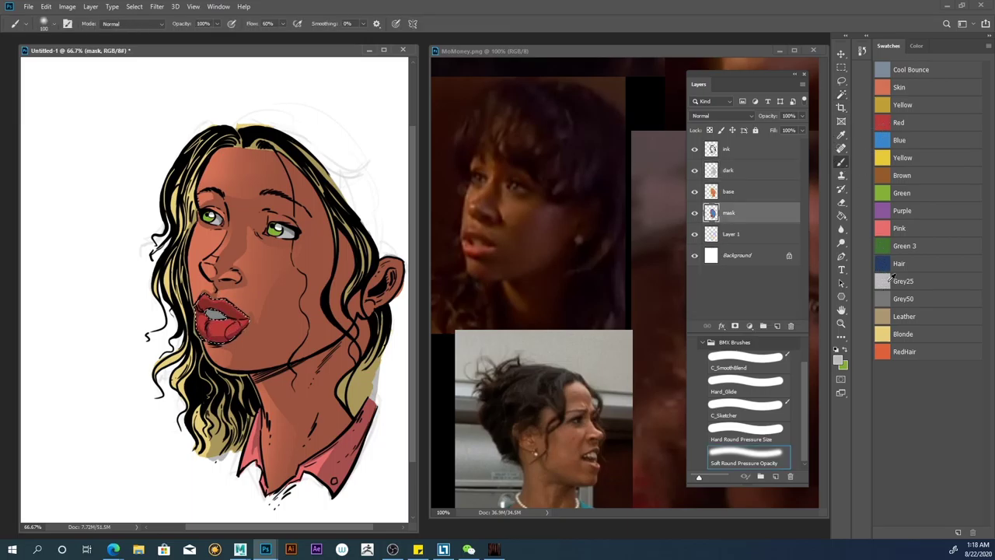
left_click(710, 172)
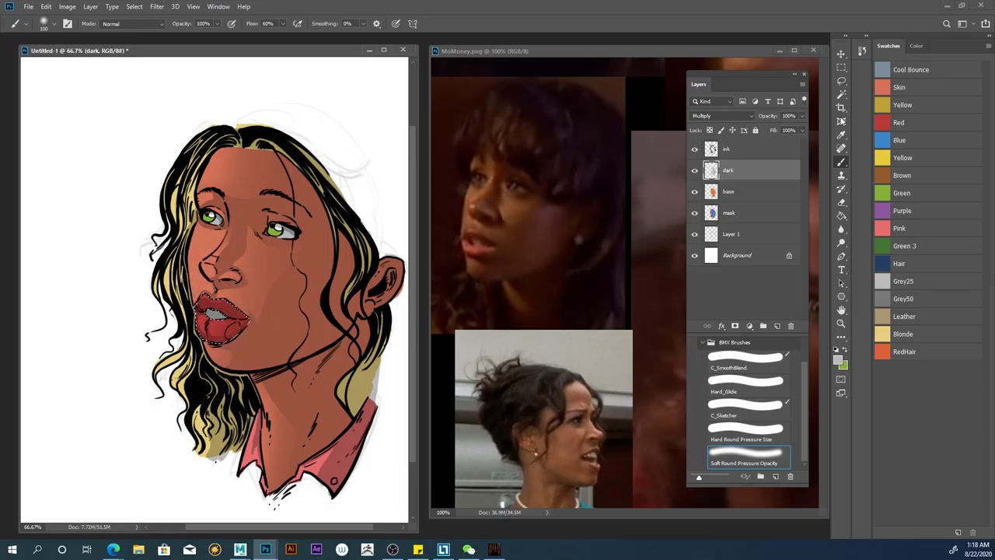
Step: Select the shirt collar through the mask layer and brush soft shadows over it on the dark layer
left_click(841, 94)
left_click(728, 212)
key("ctrl+d")
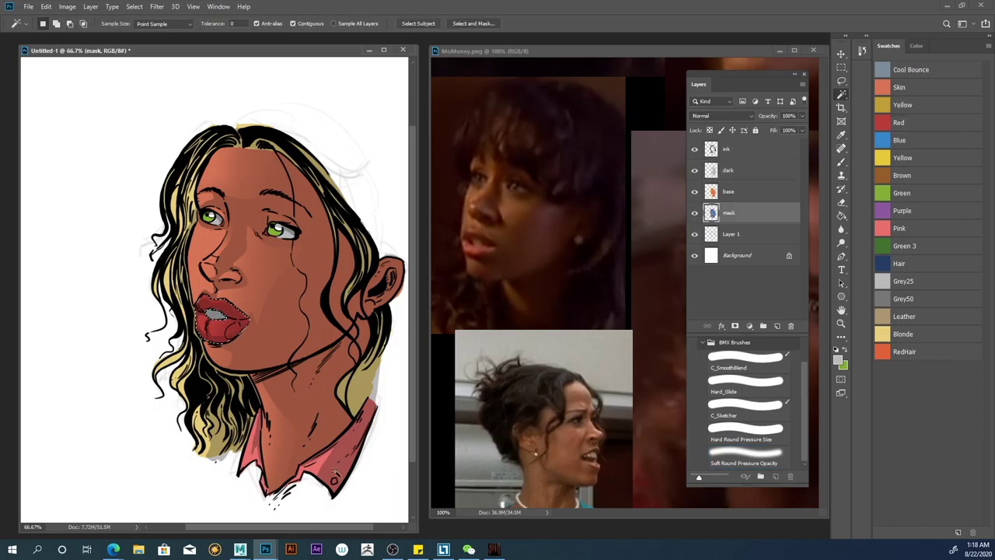
left_click(841, 163)
left_click(728, 170)
mouse_move(367, 402)
left_mouse_down()
mouse_move(322, 471)
mouse_move(330, 480)
mouse_move(319, 460)
left_mouse_up()
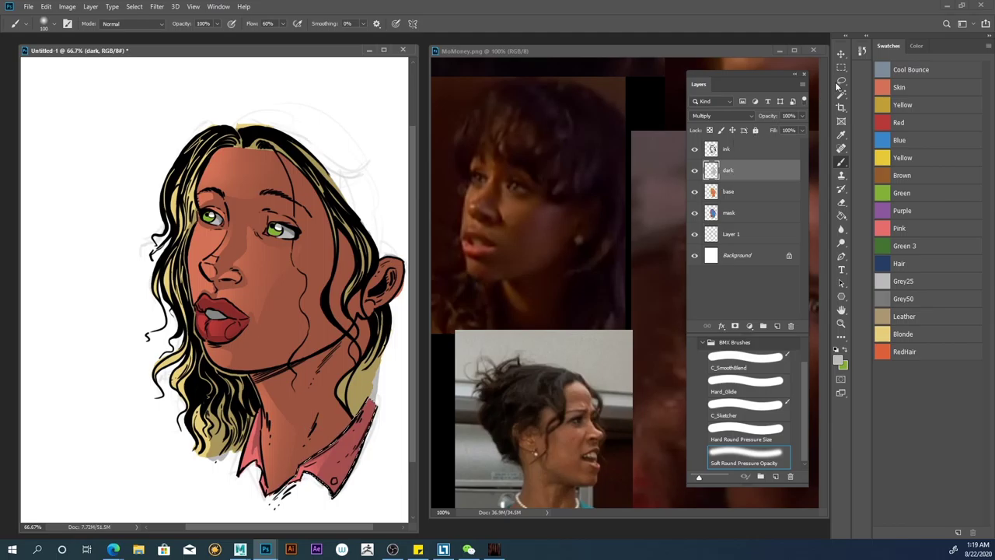
Step: Clear the selection, add a new layer above the dark layer and set its blend mode to Screen
key("l")
left_click(776, 326)
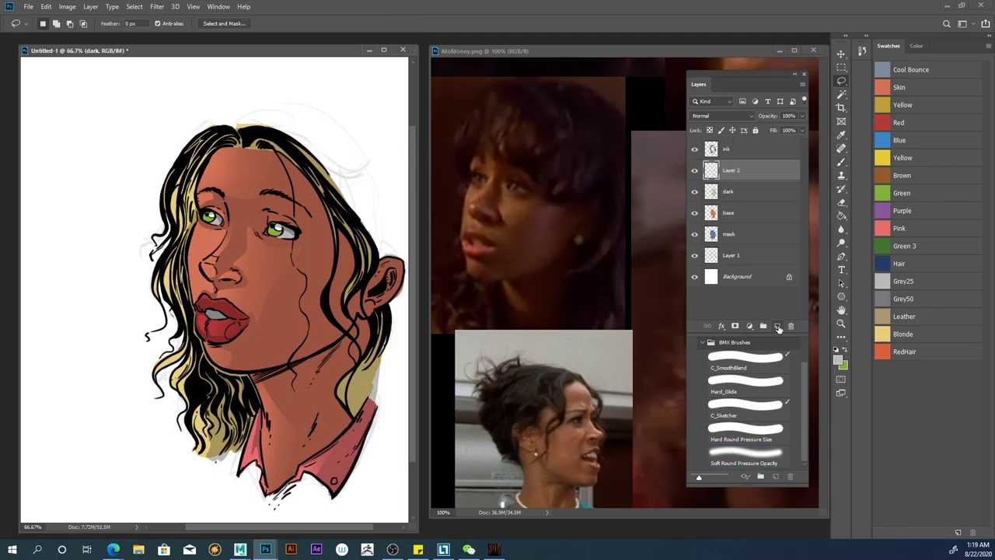
left_click(701, 116)
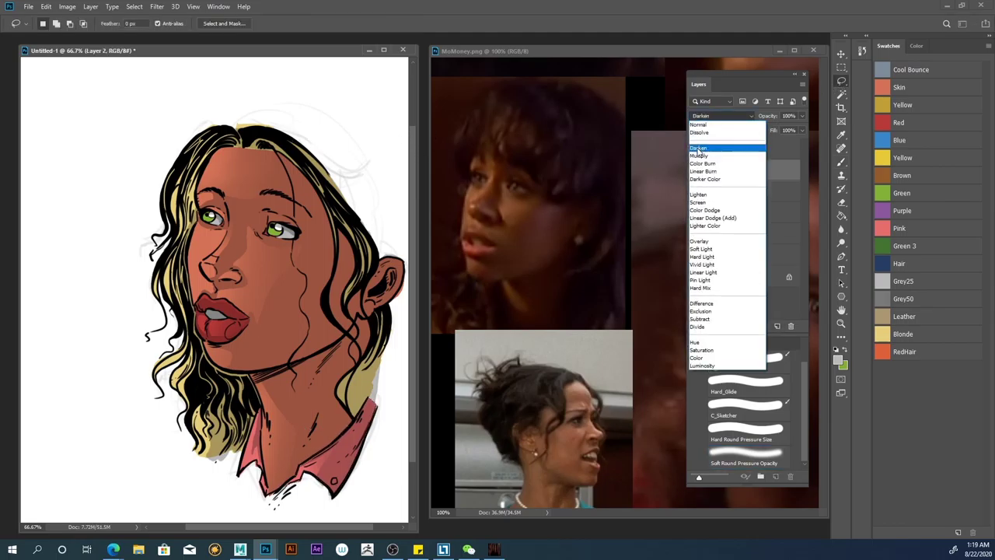
left_click(696, 203)
Step: Name the new layer "screen"
double_click(730, 169)
type("screen")
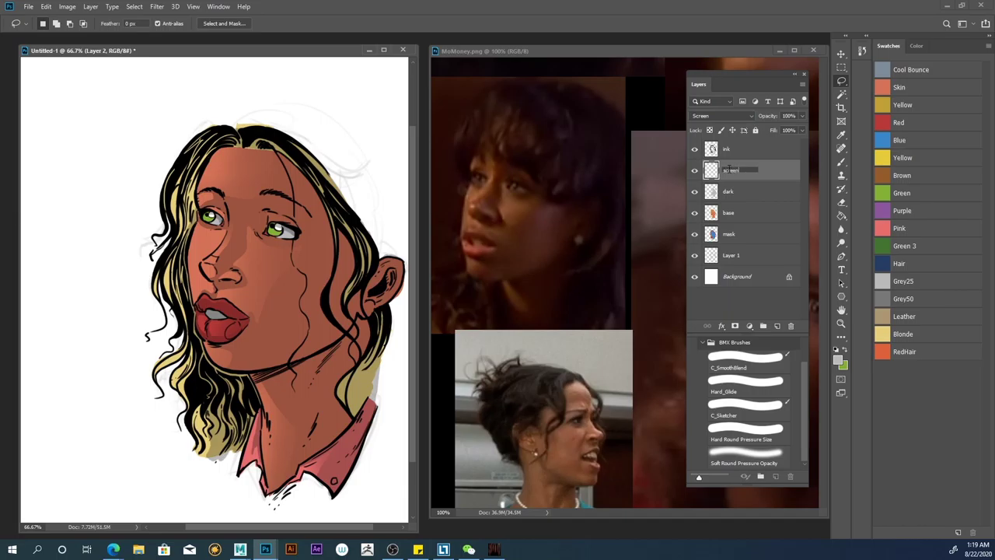
key("Return")
Step: Rename the Screen-mode layer as "light" and add a layer mask to it
double_click(731, 170)
type("light")
key("Return")
left_click(712, 119)
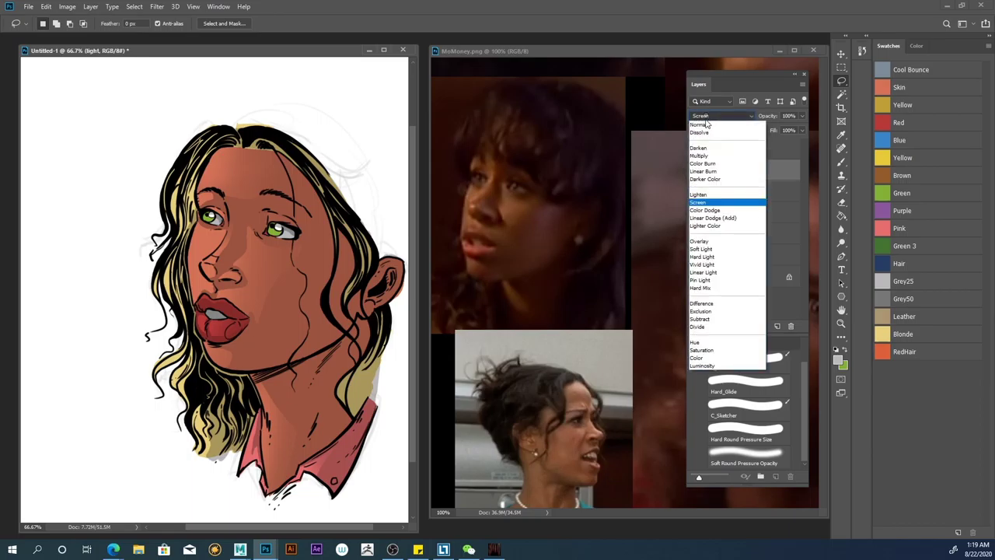
left_click(697, 202)
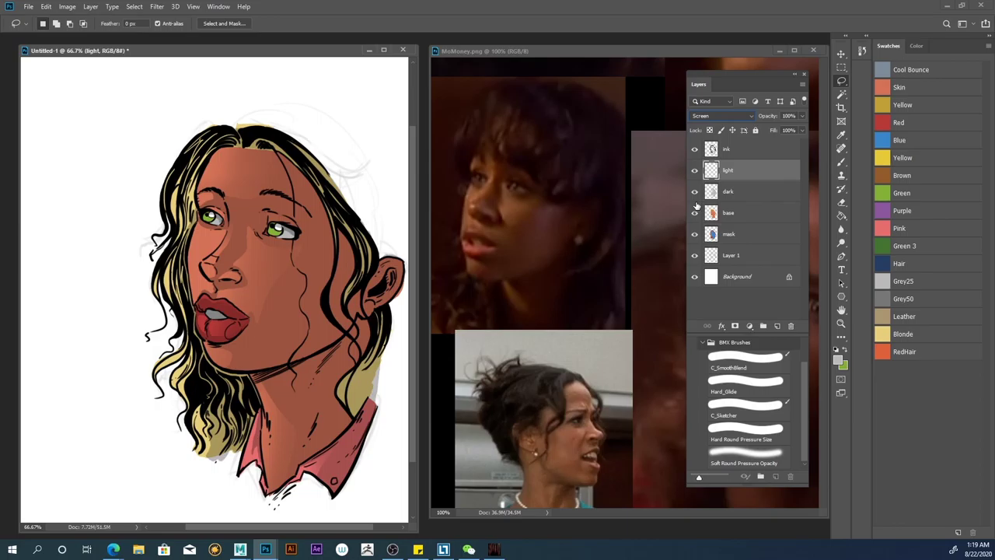
left_click(736, 325)
Step: Select the skin through the mask layer, brush soft yellow light over it on the light layer at 151 px and clear the selection
left_click(712, 234)
left_click(841, 93)
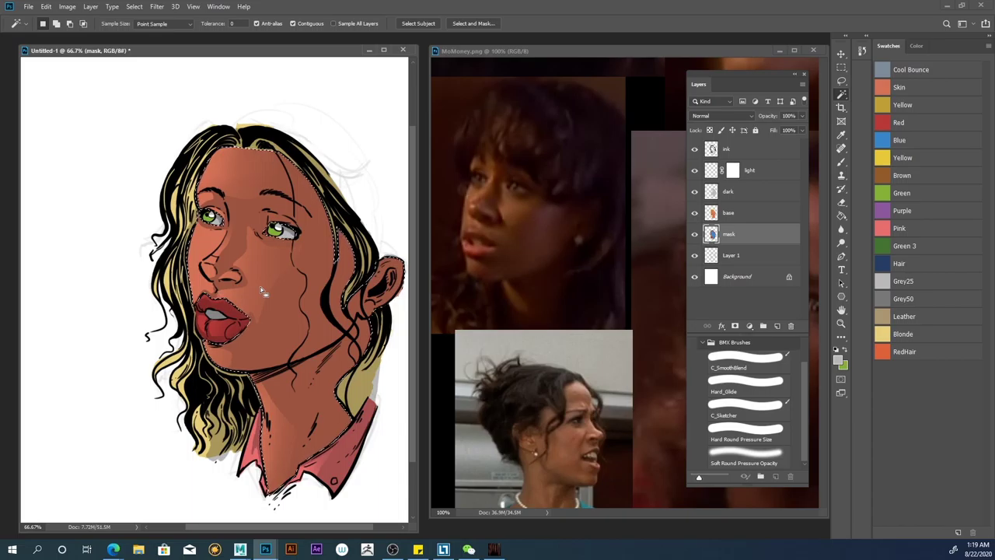
left_click(712, 173)
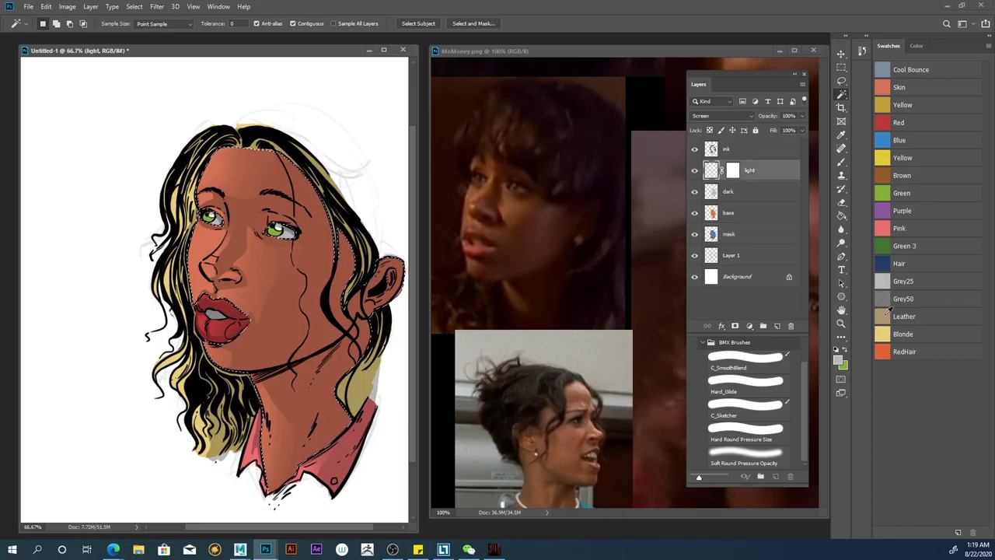
left_click(841, 164)
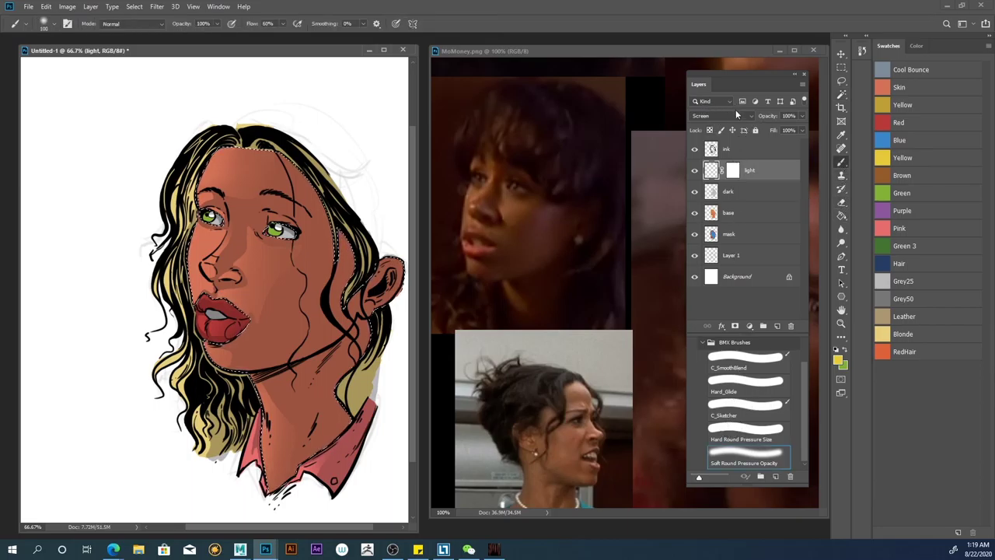
scroll(701, 377, "up", 3)
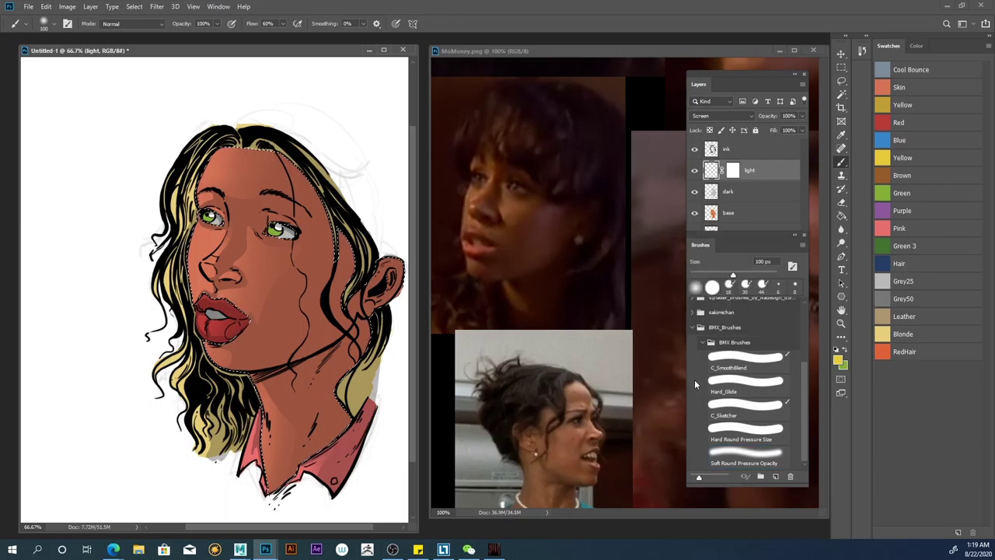
left_click(745, 453)
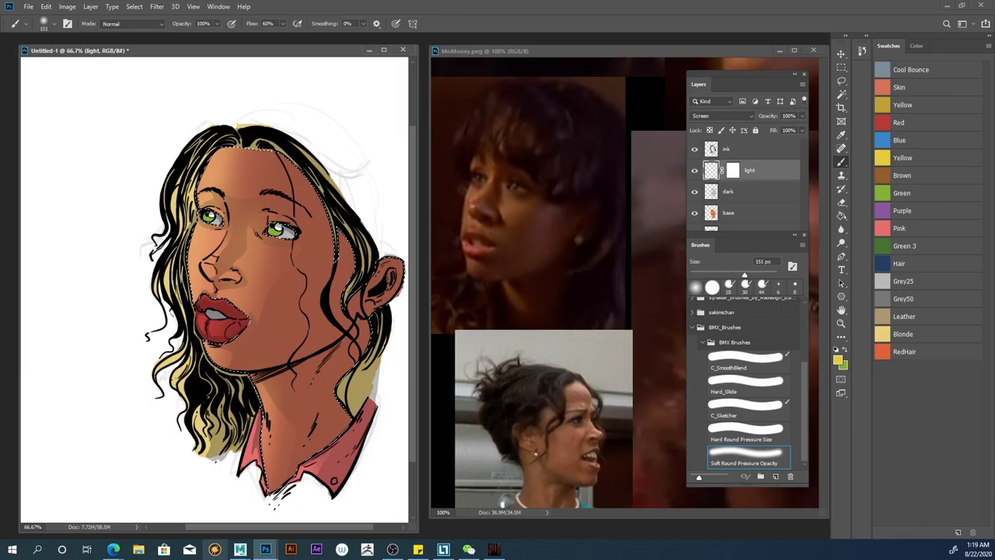
left_click(841, 80)
left_click(571, 136)
left_click(367, 138)
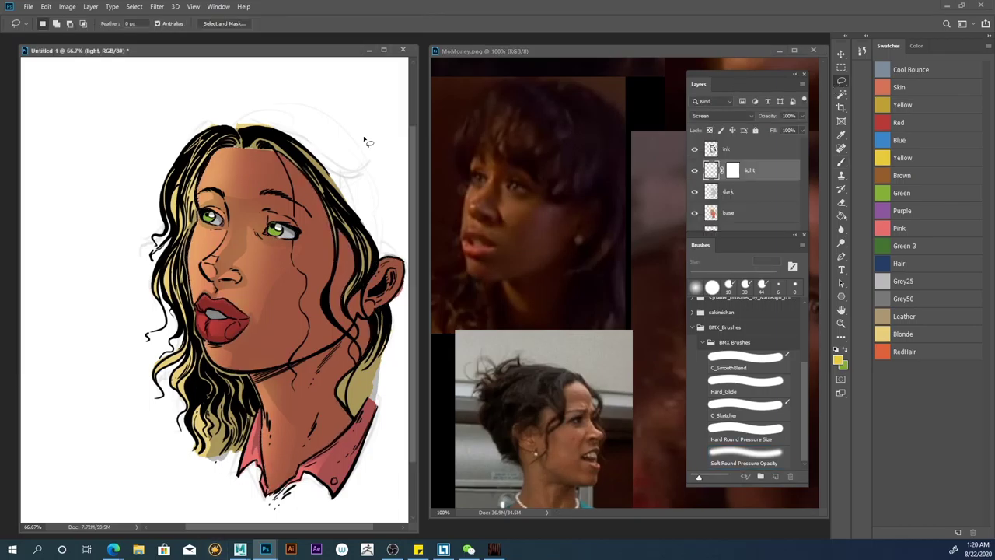
Step: Paint black on the light layer's mask with a 20 px Hard Round Pressure Size brush to cut the light out of the facial shadows
left_click(733, 170)
key("b")
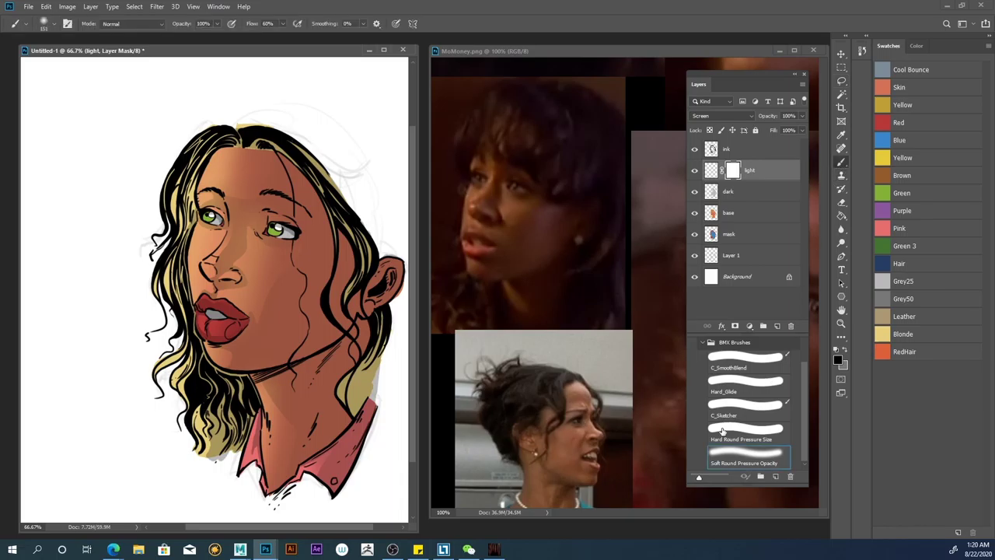
mouse_move(744, 275)
left_mouse_down()
mouse_move(709, 272)
mouse_move(684, 229)
mouse_move(582, 195)
mouse_move(587, 246)
left_mouse_up()
key("bracketleft")
key("bracketleft")
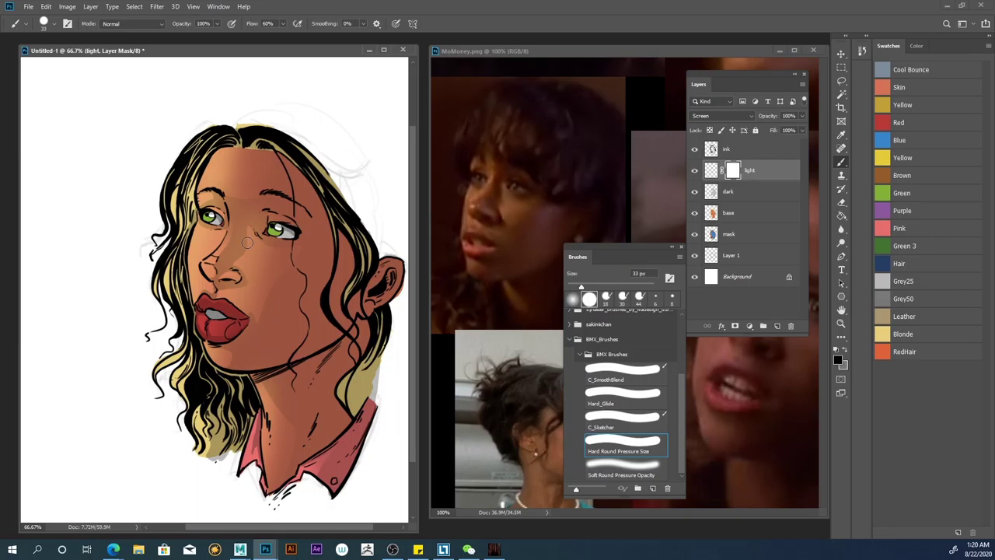
key("bracketleft")
key("bracketleft")
key("bracketleft")
key("bracketleft")
key("bracketright")
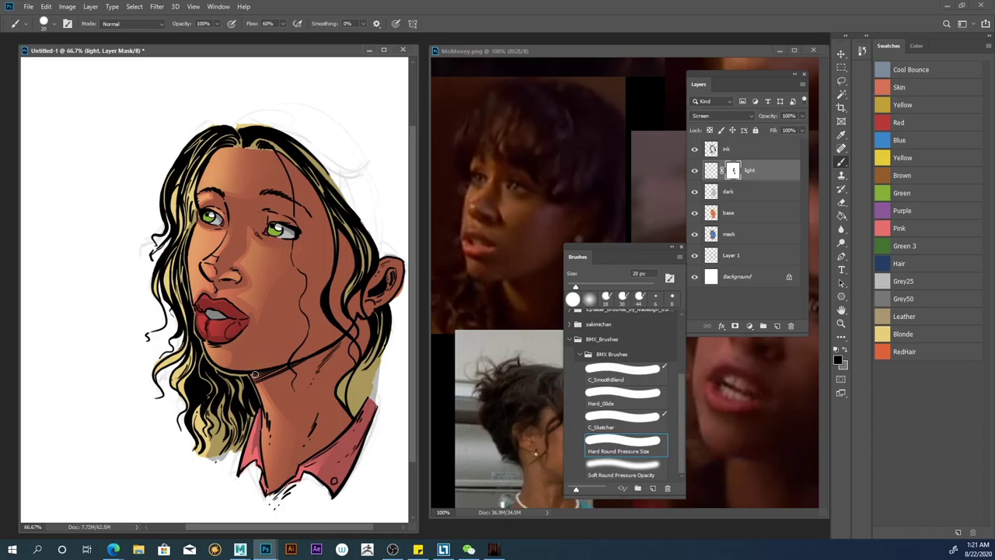
Step: Select the eyes and lips through the mask layer and paint yellow highlights on them on the light layer with a 17 px hard brush
left_click(841, 94)
left_click(712, 233)
key("b")
left_click(710, 171)
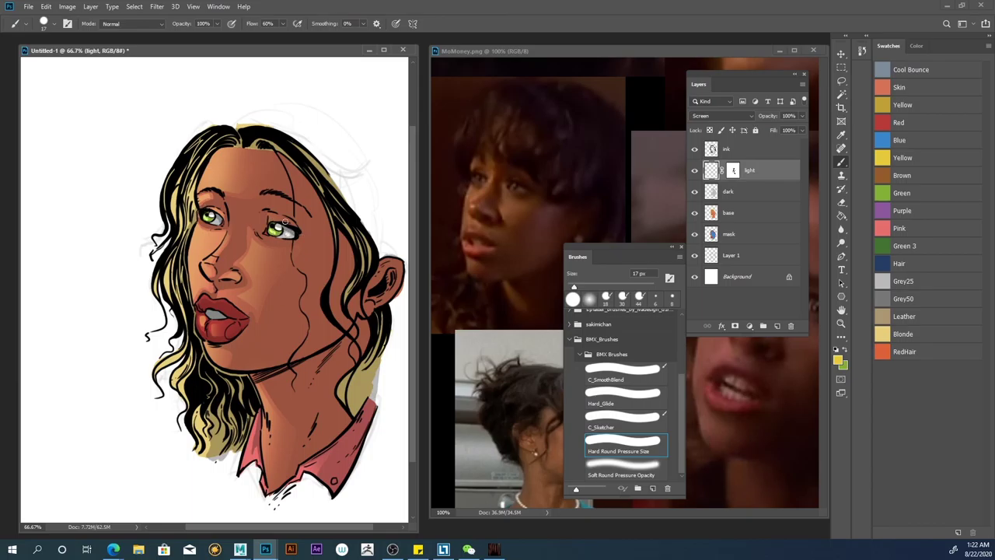
Step: Lasso the upper parts of the eyes and soften their highlights with black on the light layer's mask, using a 35 px Soft Round Pressure Opacity brush
left_click(840, 82)
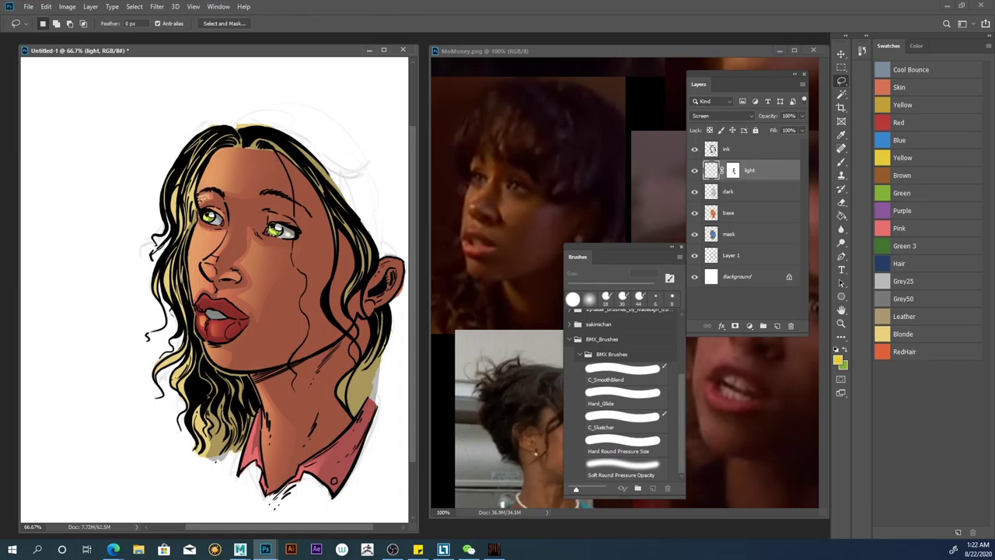
key("shift")
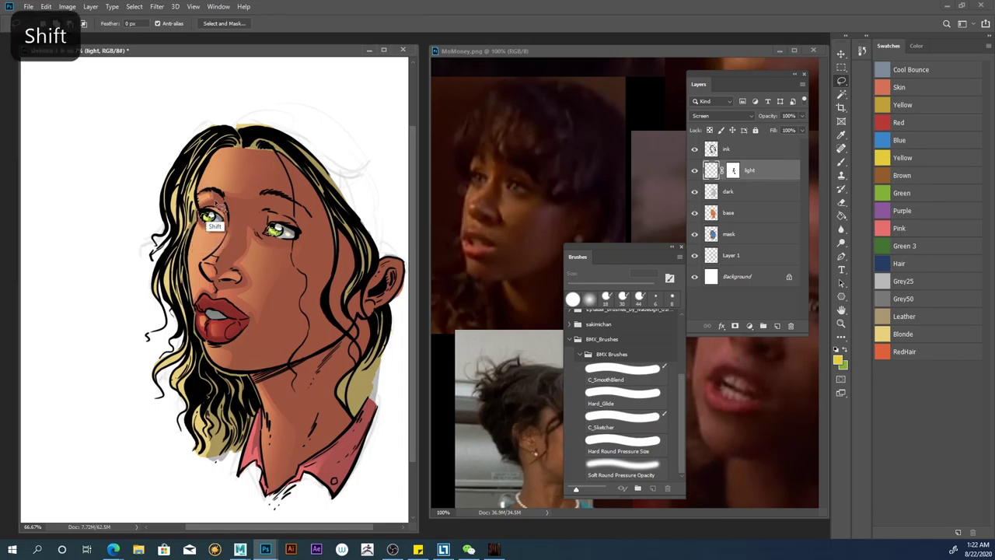
key("b")
left_click(731, 173)
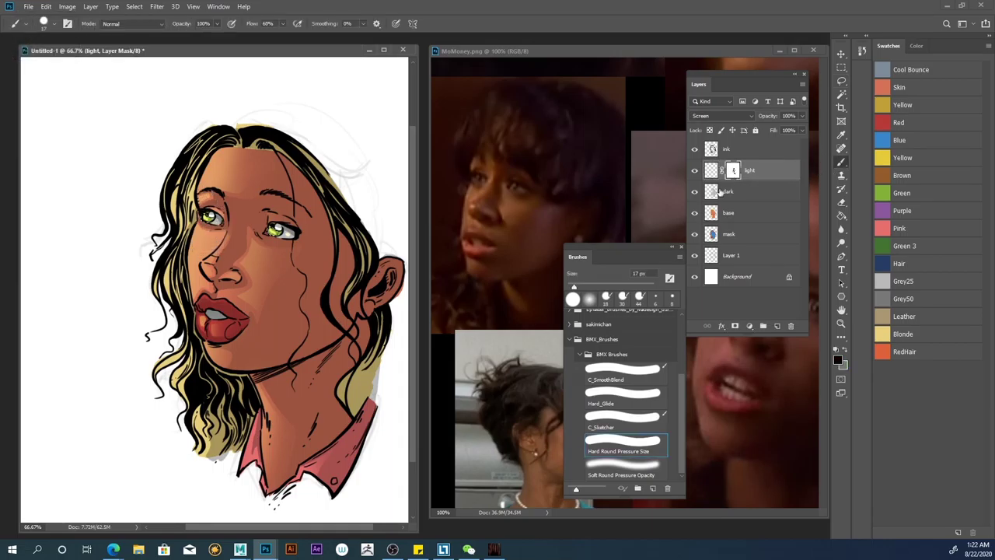
left_click(620, 464)
key("bracketright")
key("bracketright")
key("bracketright")
key("bracketright")
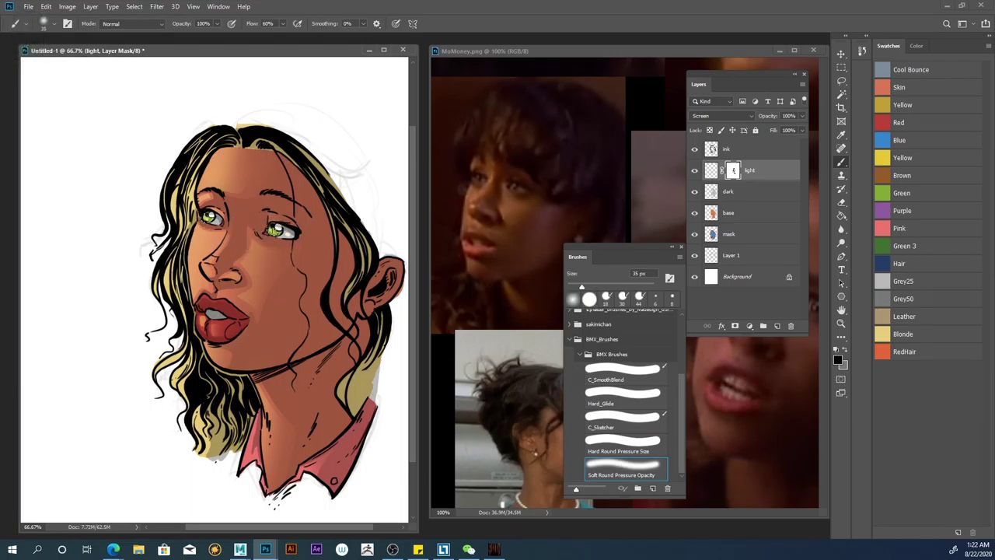
key("l")
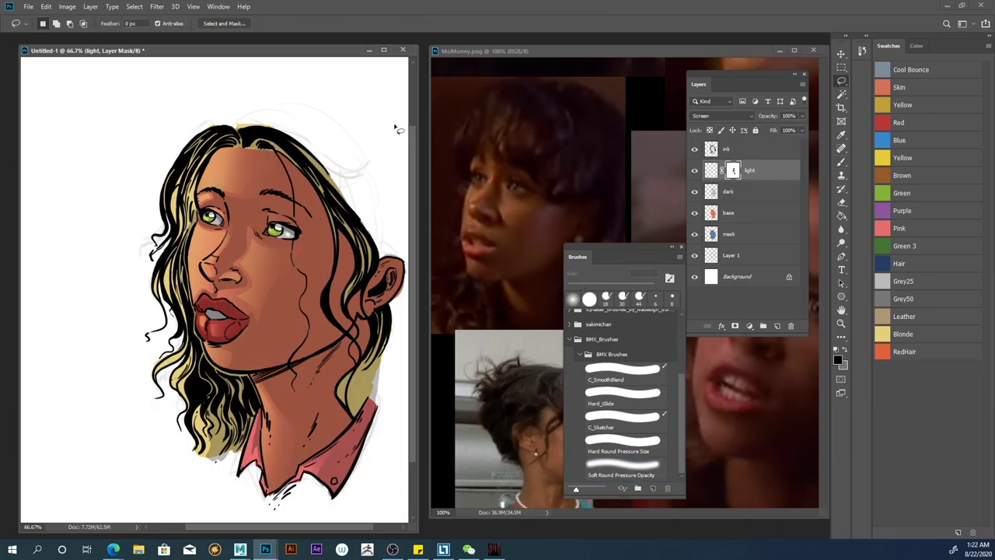
Step: Brush soft grey shadow around both eyes on the dark layer with a 15 px Soft Round Pressure Opacity brush
left_click(719, 192)
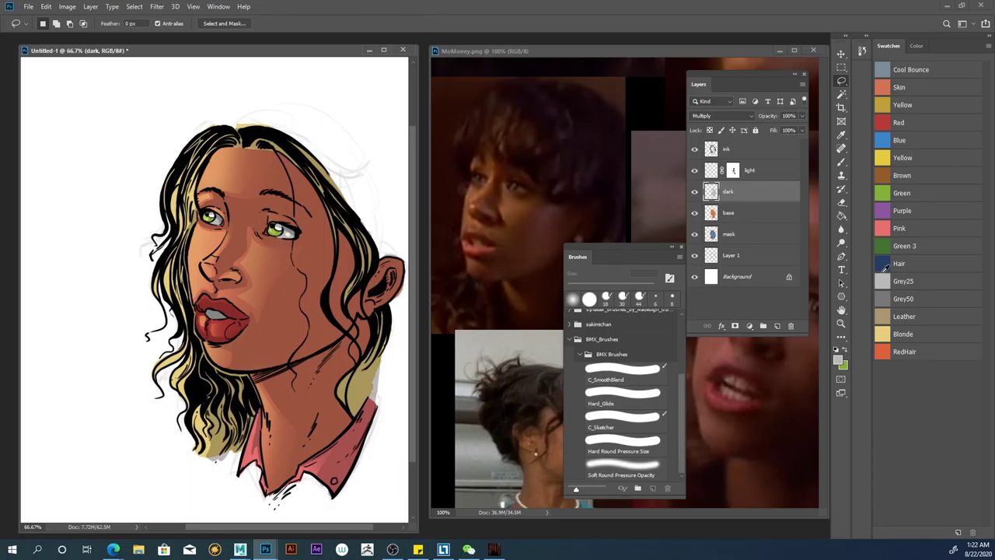
left_click(841, 162)
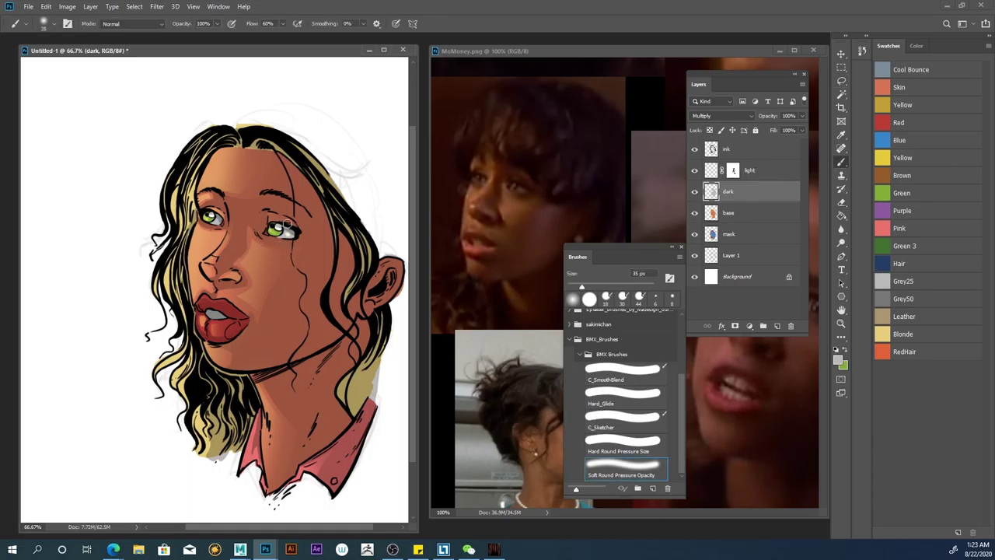
key("bracketleft")
key("bracketleft")
key("bracketleft")
key("bracketleft")
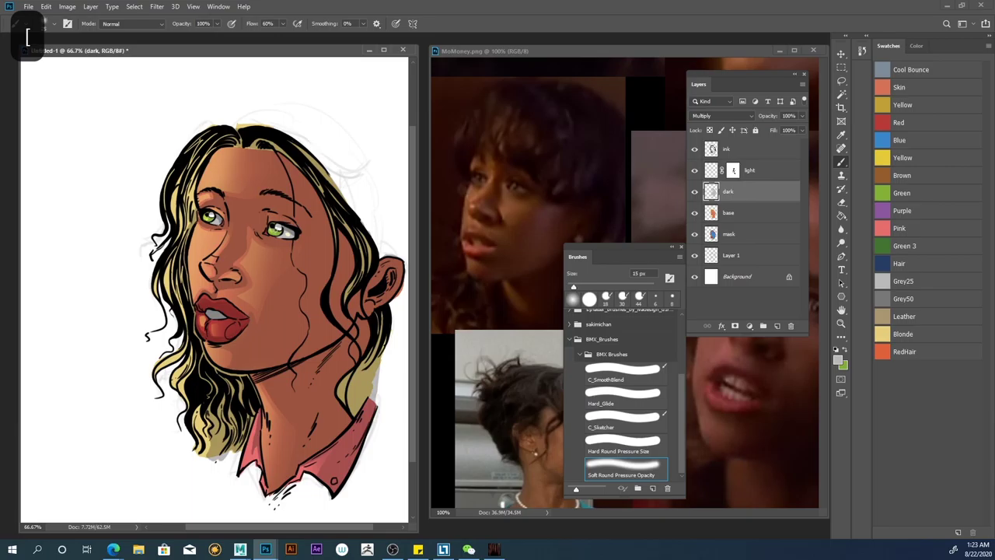
key("bracketright")
left_click(276, 233)
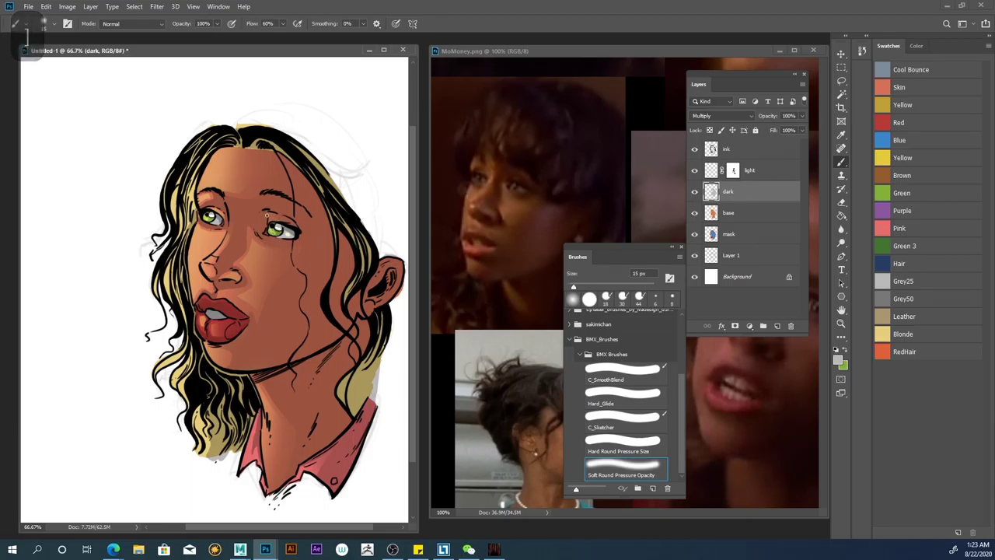
left_click(209, 218)
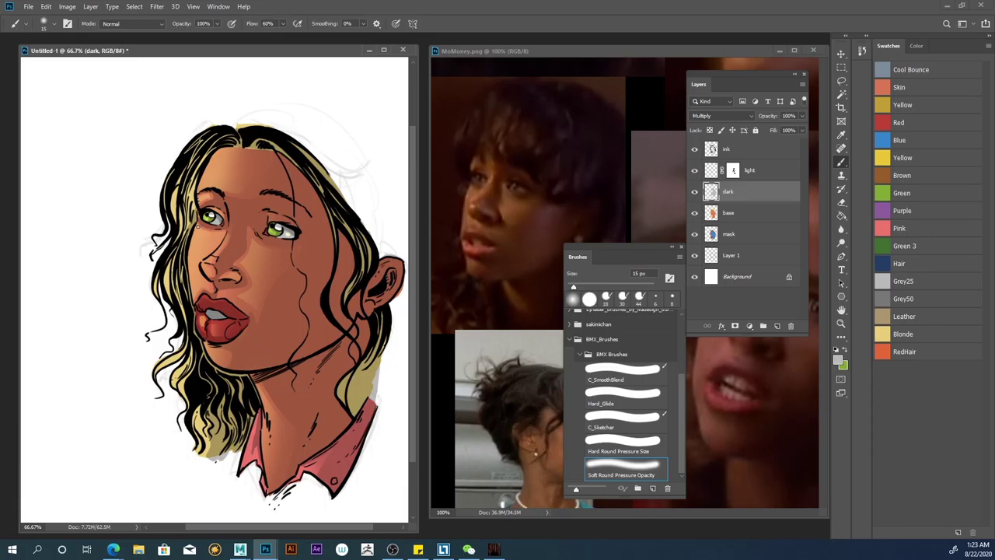
Step: Add a layer named highlight above the light layer, set it to Screen and give it a layer mask
left_click(746, 174)
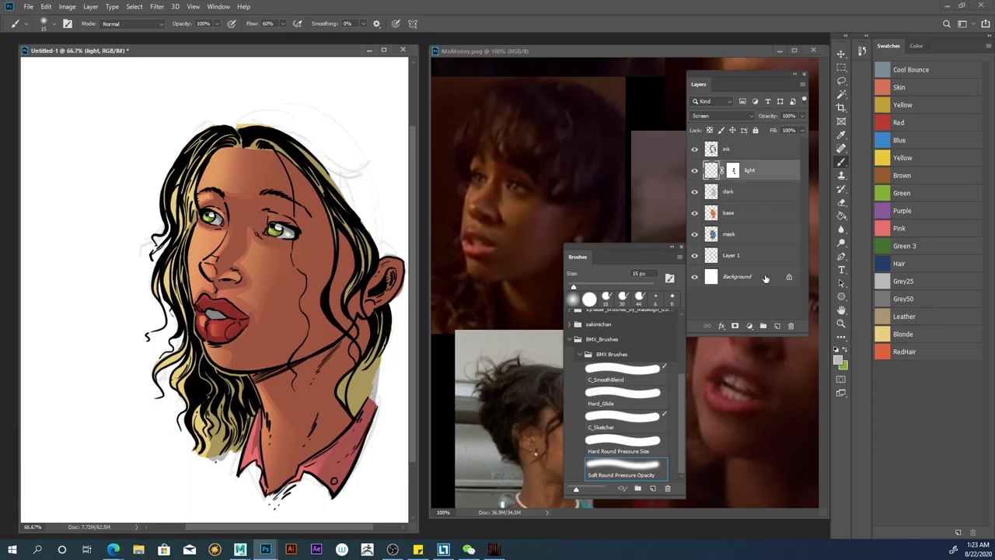
left_click(776, 326)
double_click(730, 169)
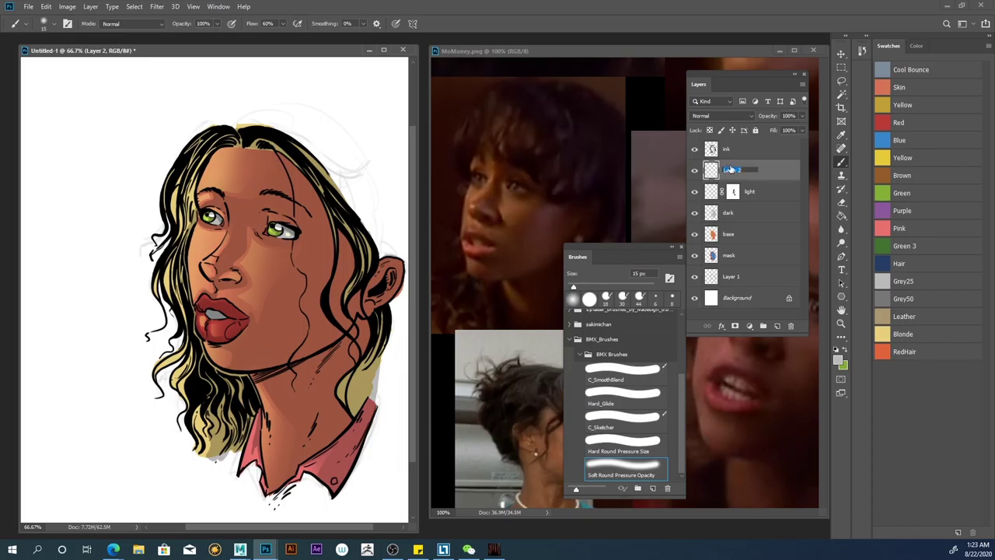
type("highlight")
key("Return")
left_click(726, 116)
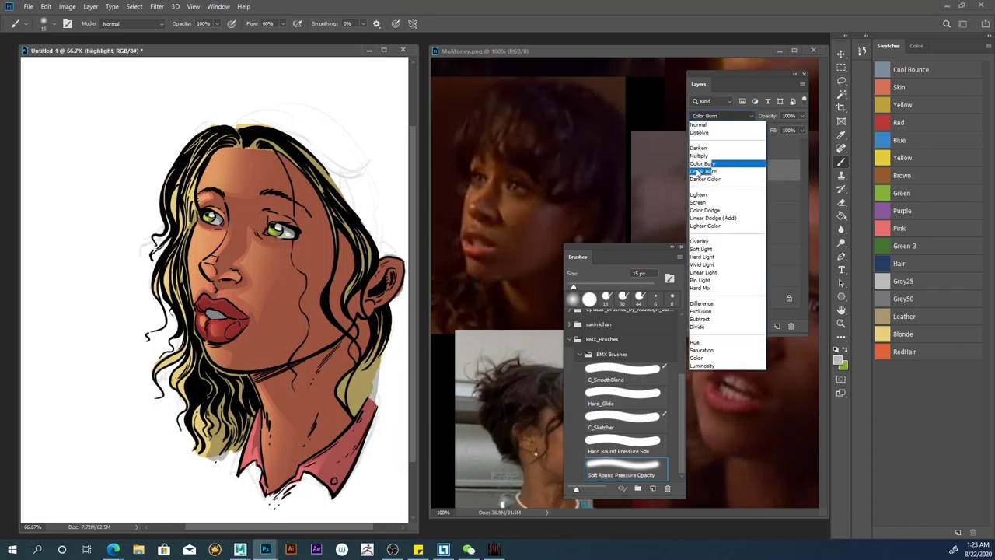
left_click(696, 200)
left_click(735, 326)
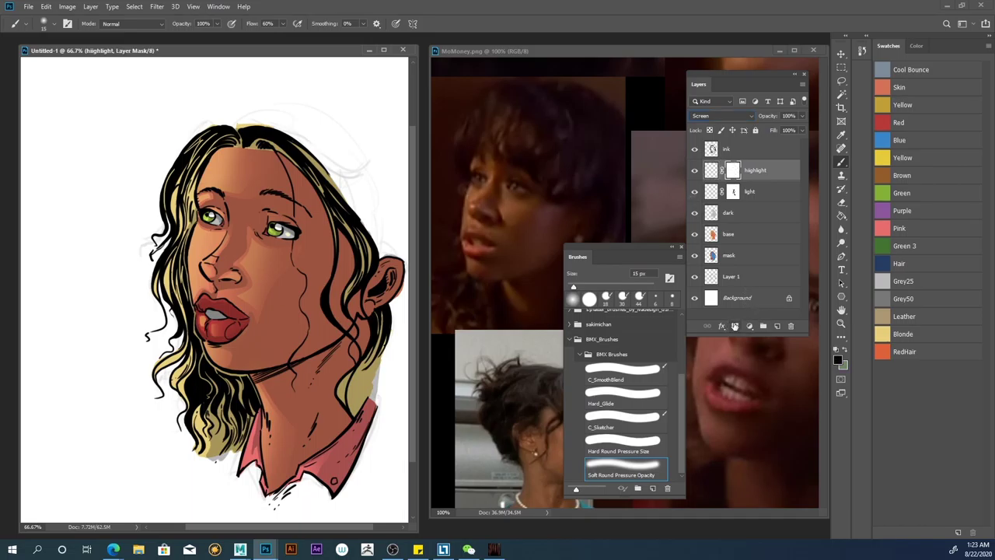
Step: Select the skin through the mask layer and paint yellow highlights on the face on the highlight layer with a 15 px Hard Round Pressure Size brush
left_click(710, 173)
left_click(710, 255)
left_click(841, 93)
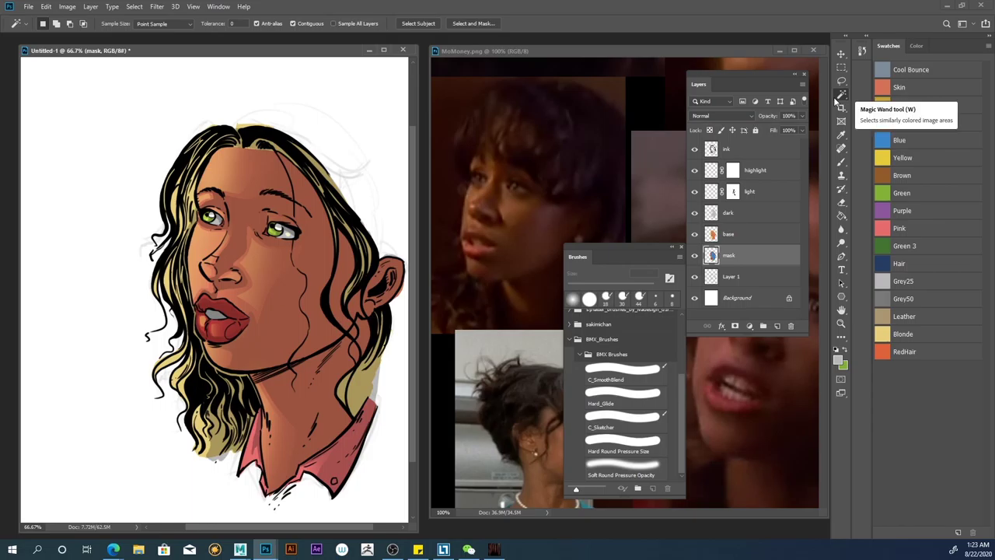
left_click(263, 291)
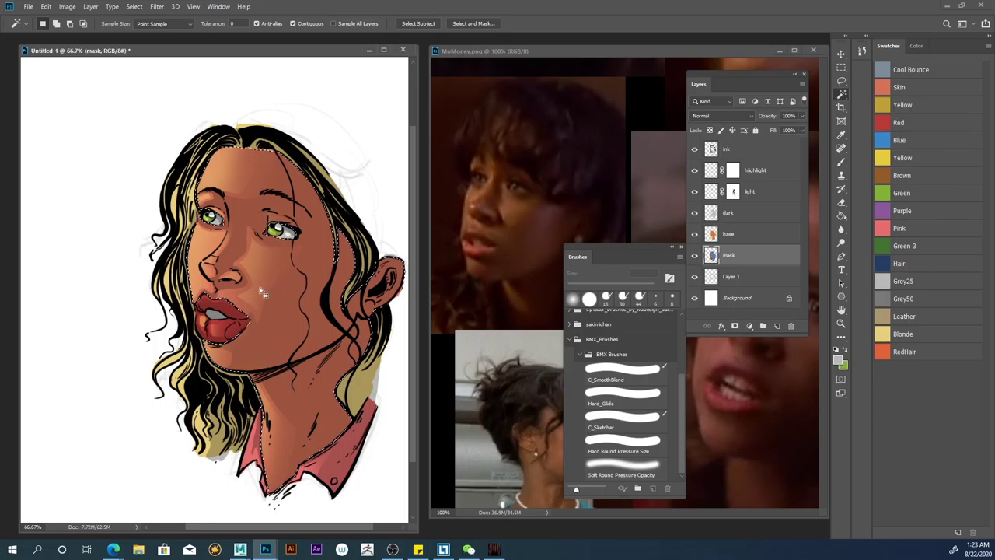
left_click(710, 173)
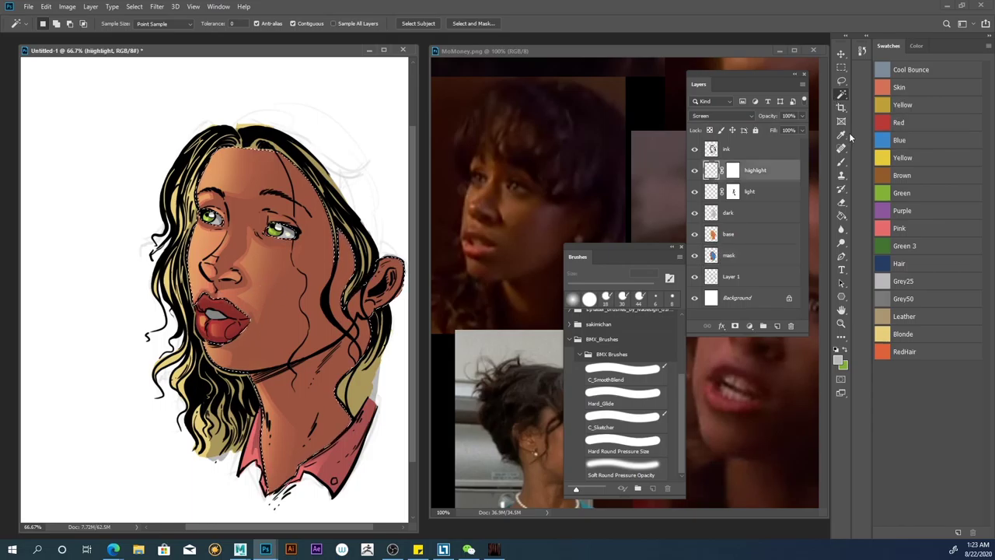
left_click(841, 162)
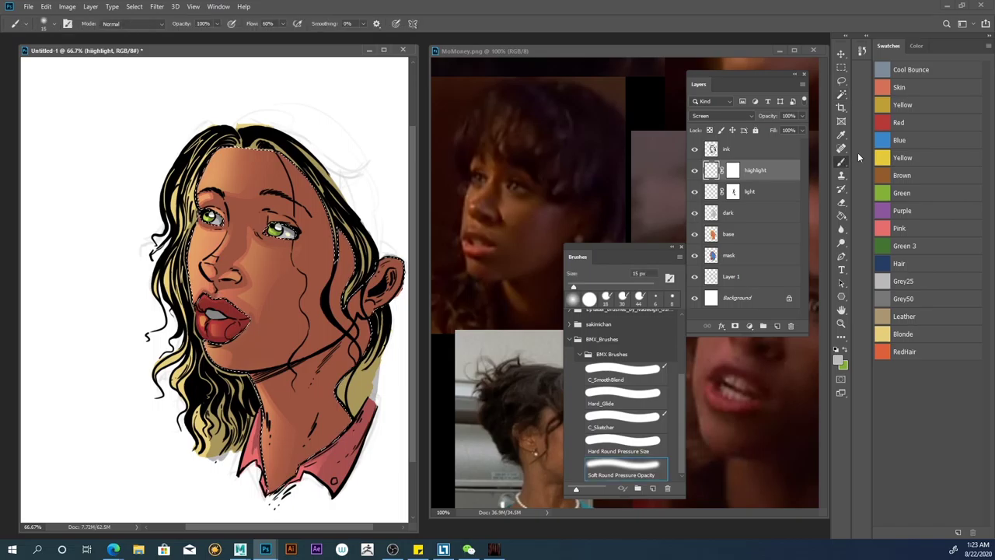
left_click(606, 439)
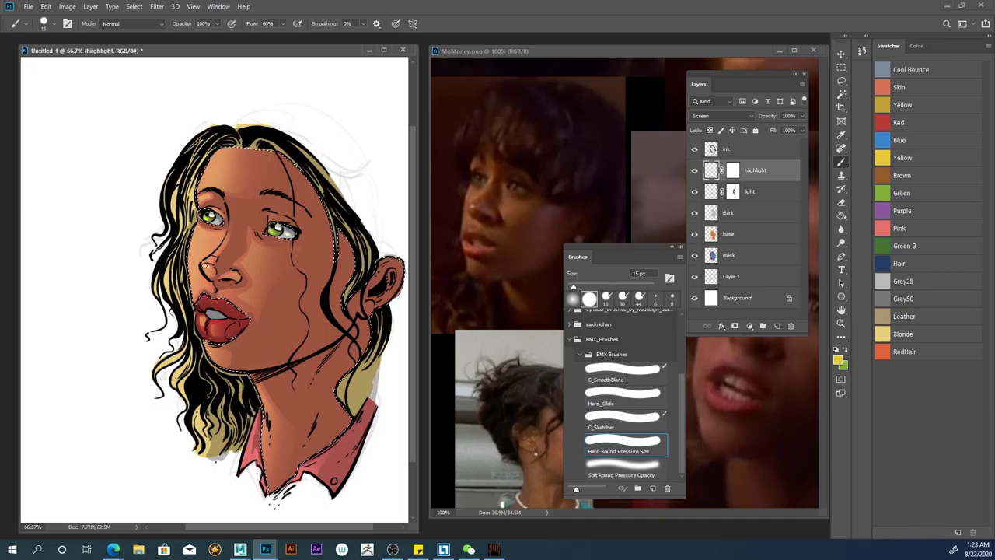
left_click_drag(205, 271, 208, 262)
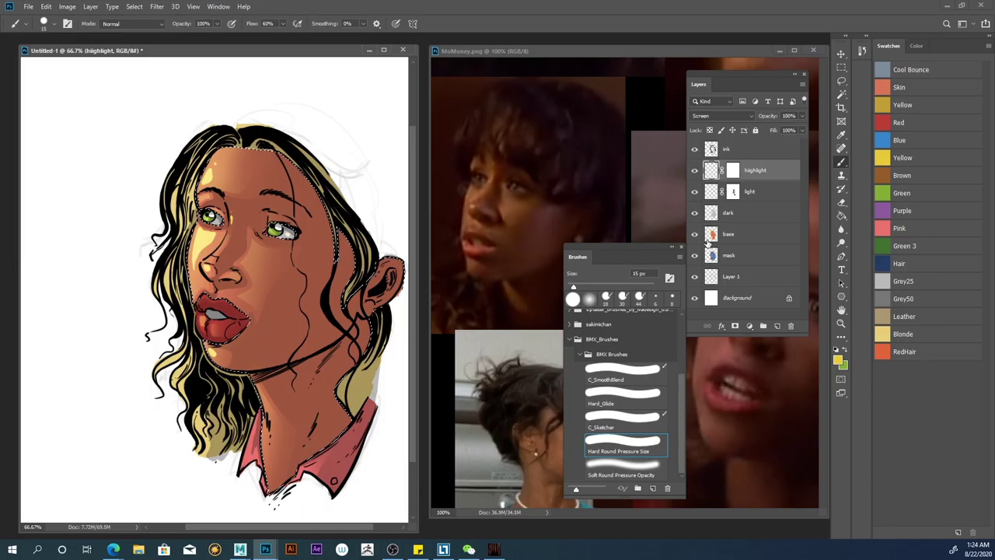
Step: Soften the skin highlights with black on the highlight layer's mask, using a 123 px Soft Round Pressure Opacity brush
left_click(731, 173)
left_click(606, 465)
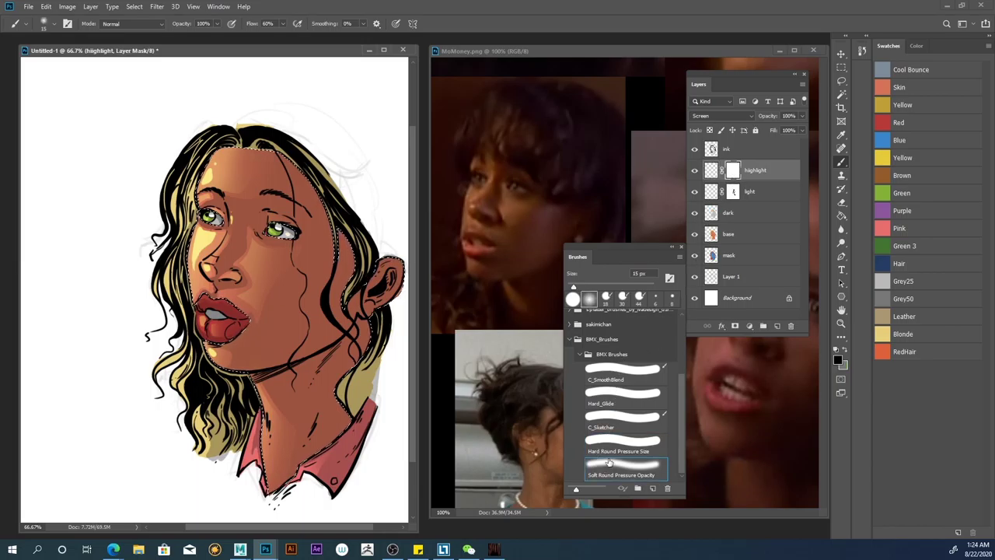
left_click_drag(575, 287, 618, 283)
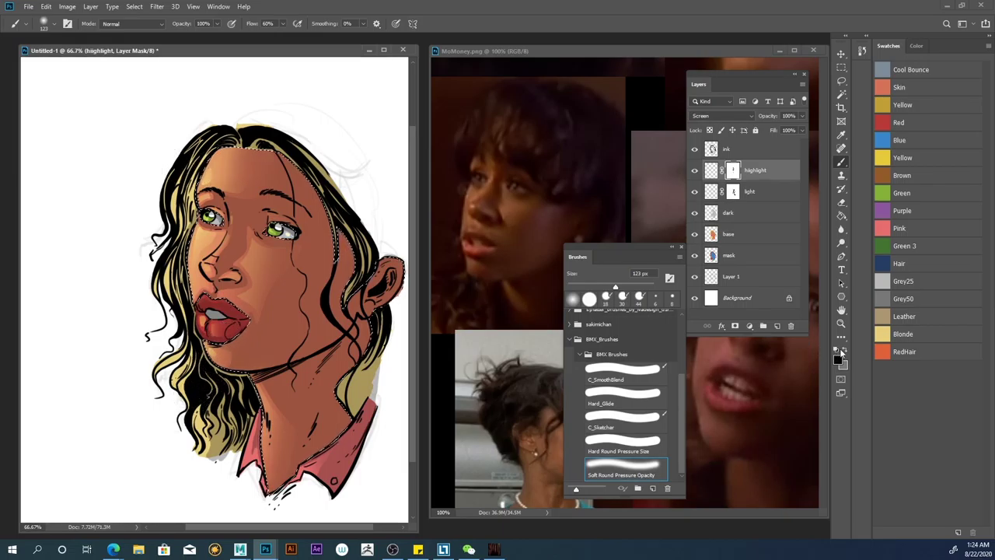
Step: Bring back parts of the skin highlights with white on the mask at 45 px, touch up with black and clear the selection
left_click(844, 352)
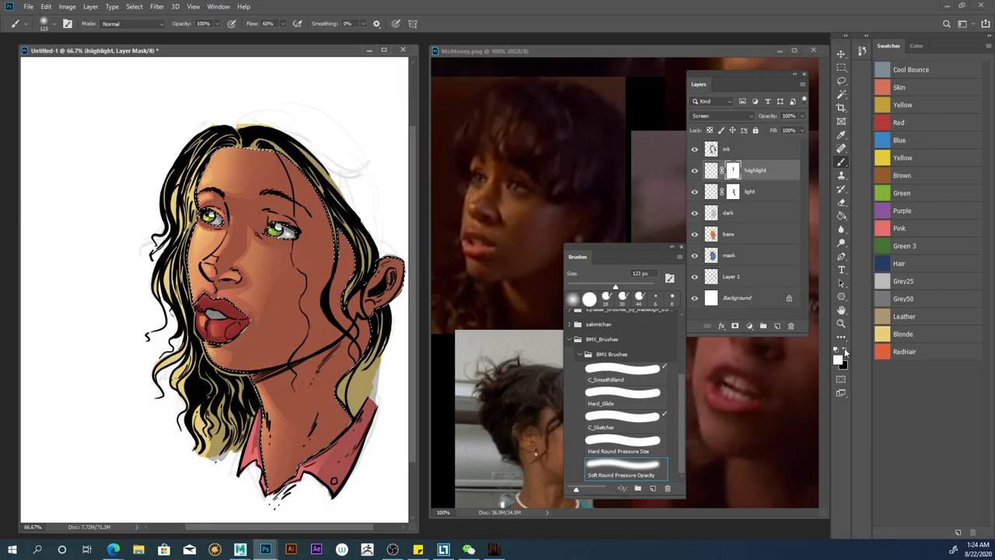
key("bracketleft")
key("bracketleft")
key("bracketleft")
key("bracketleft")
key("bracketleft")
key("bracketleft")
key("bracketleft")
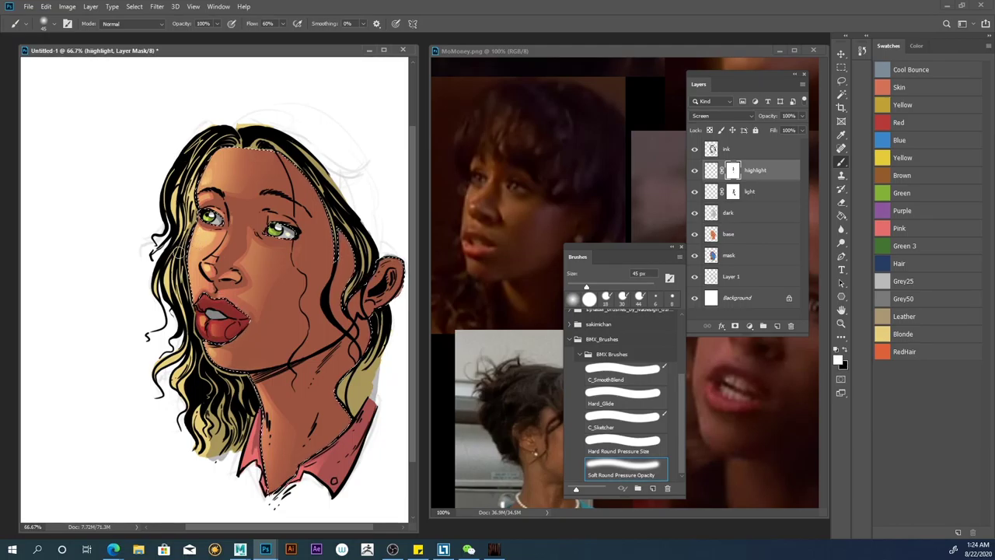
key("x")
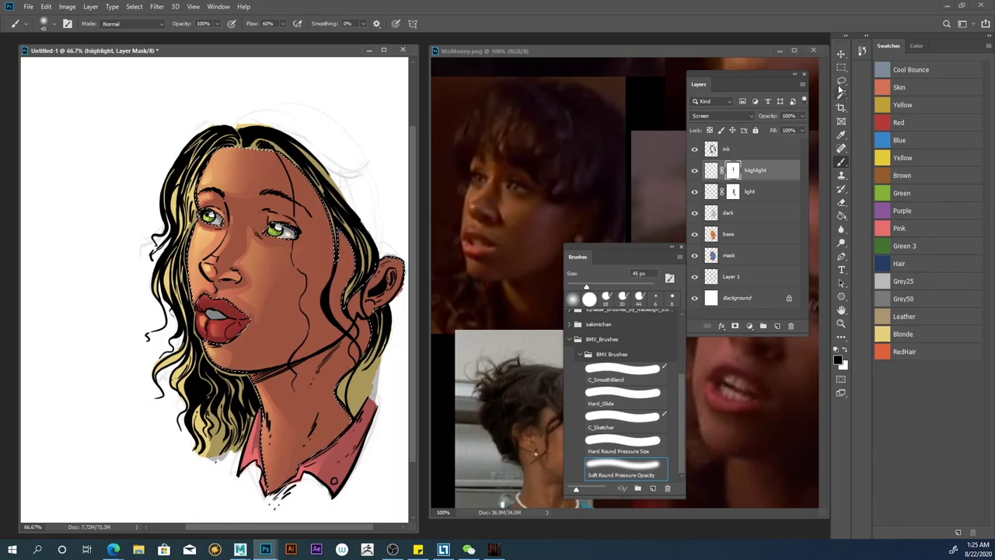
left_click(840, 82)
key("ctrl+d")
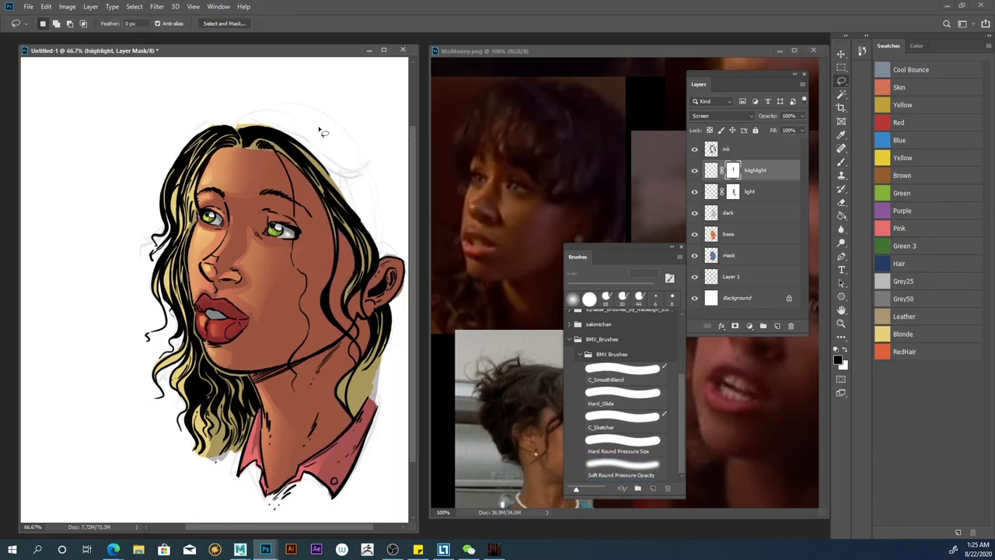
Step: Paint yellow highlights on the lips on the highlight layer with a 10 px Hard Round Pressure Size brush
left_click(840, 160)
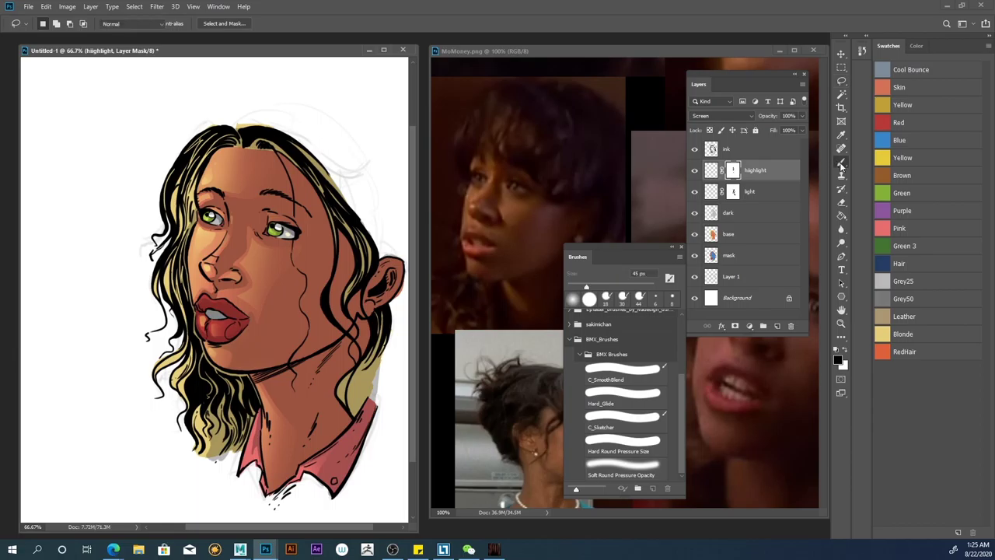
left_click(622, 467)
left_click(711, 170)
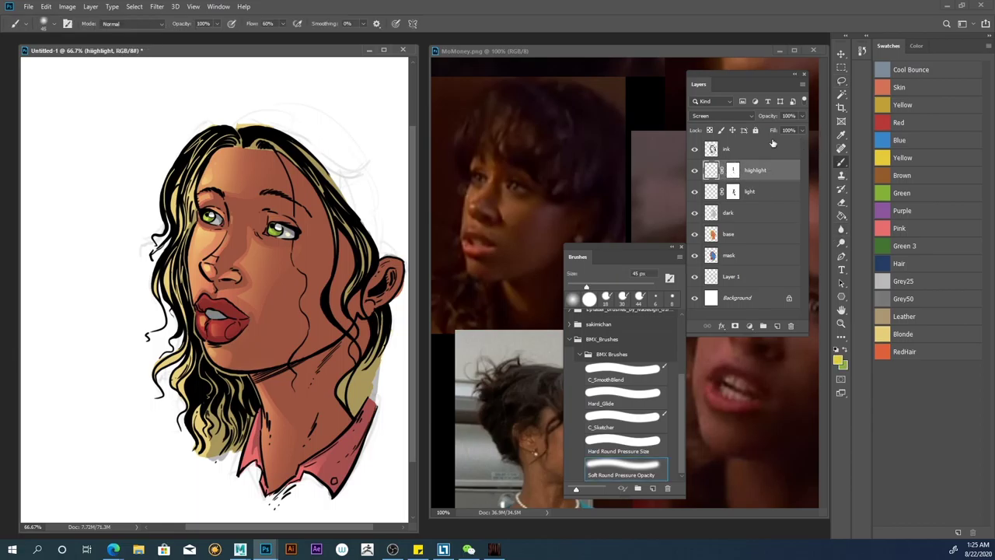
left_click_drag(588, 287, 575, 286)
key("ctrl+z")
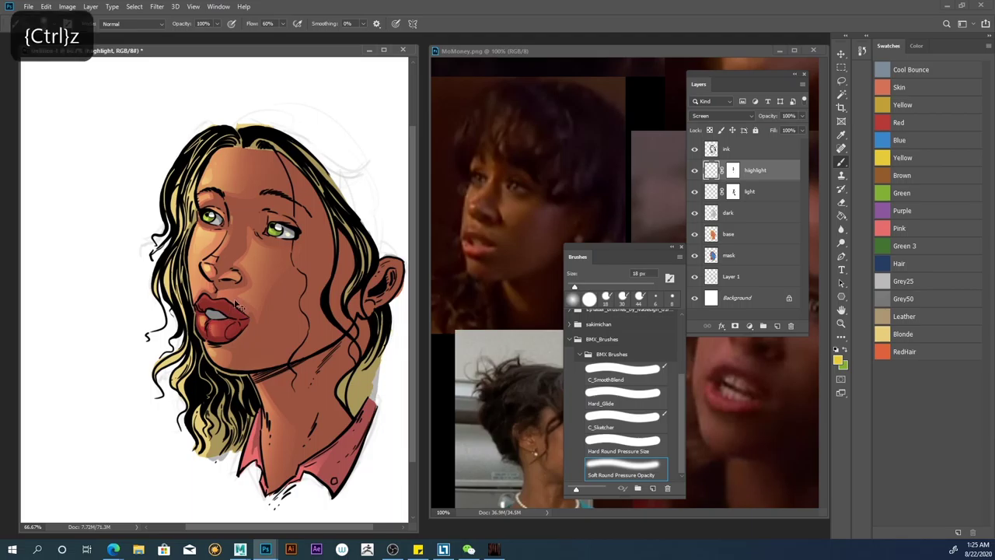
left_click(600, 443)
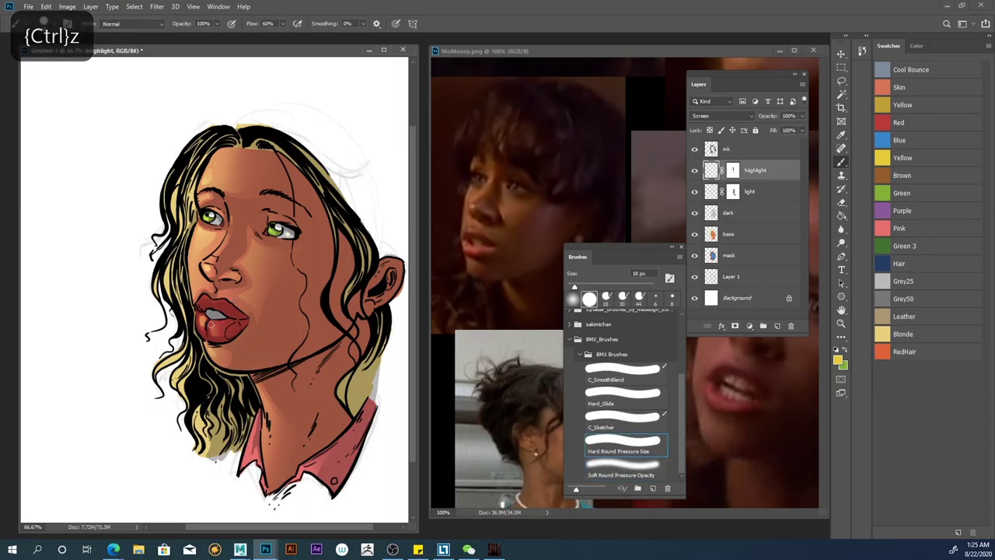
key("bracketleft")
key("bracketleft")
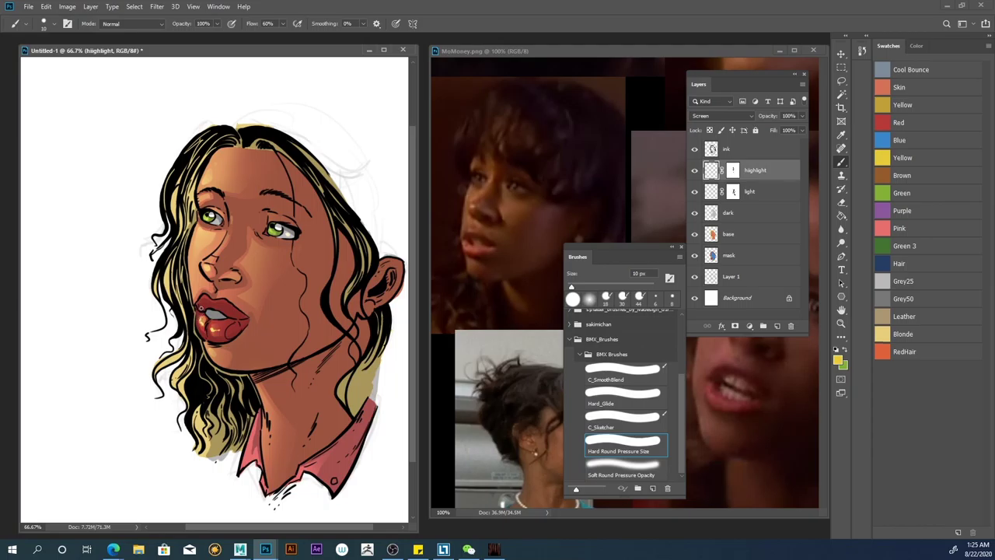
Step: Lasso the lip highlights, soften them with black on the highlight layer's mask using a 70 px Soft Round Pressure Opacity brush, and clear the selection
key("l")
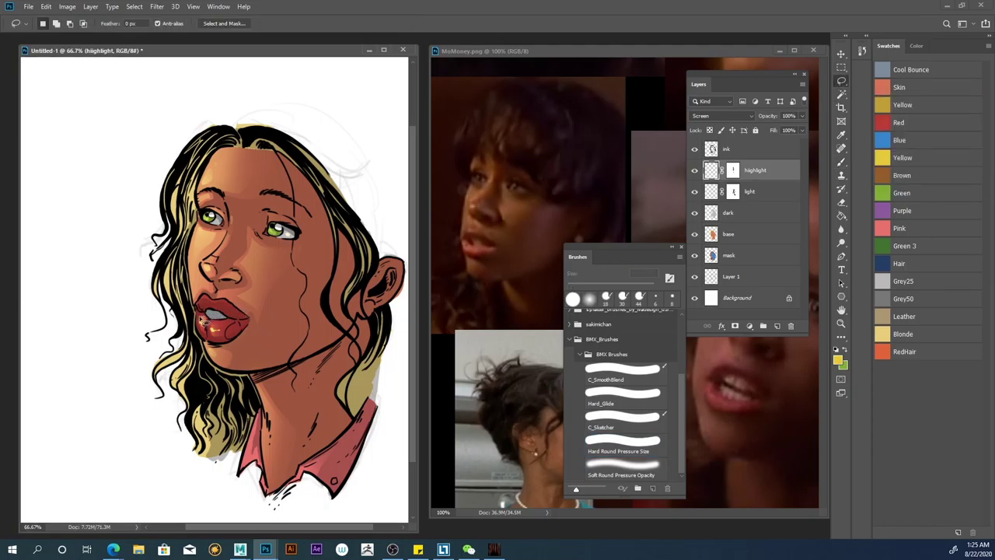
mouse_move(207, 325)
left_mouse_down()
mouse_move(228, 337)
mouse_move(205, 331)
left_mouse_up()
key("b")
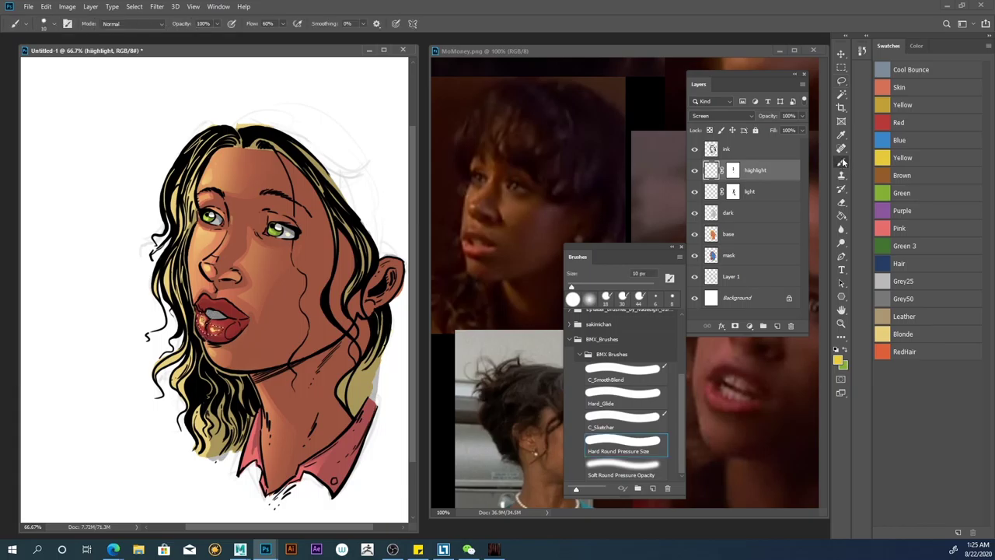
left_click(732, 170)
left_click(599, 467)
left_click_drag(576, 289, 597, 287)
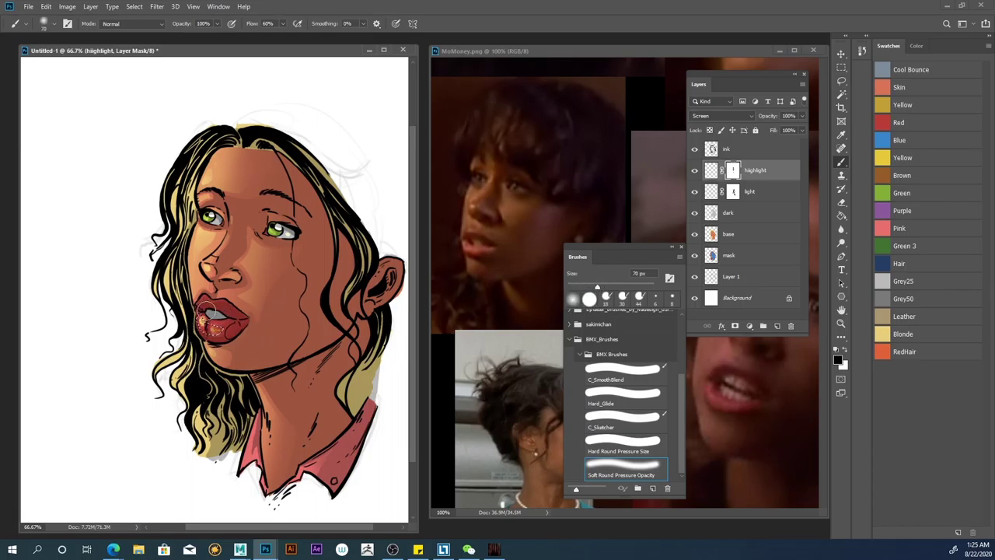
key("l")
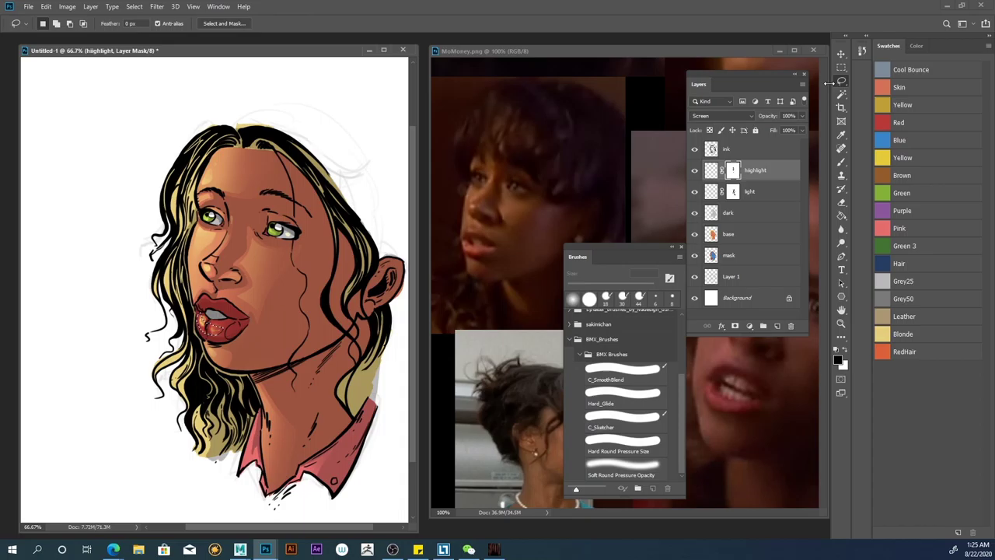
key("ctrl+d")
Step: Touch up the lip highlights on the highlight layer with a 7 px eraser
left_click(713, 173)
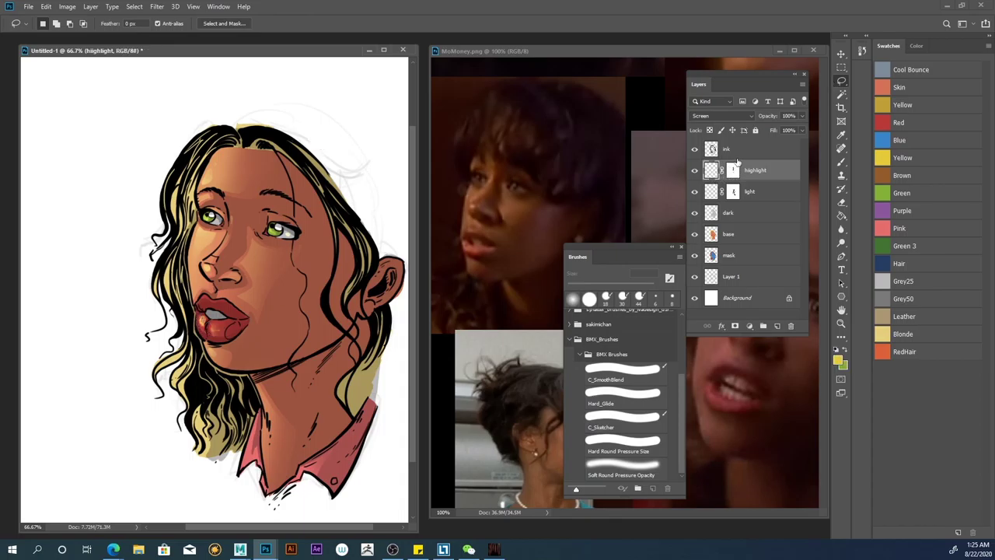
left_click(842, 204)
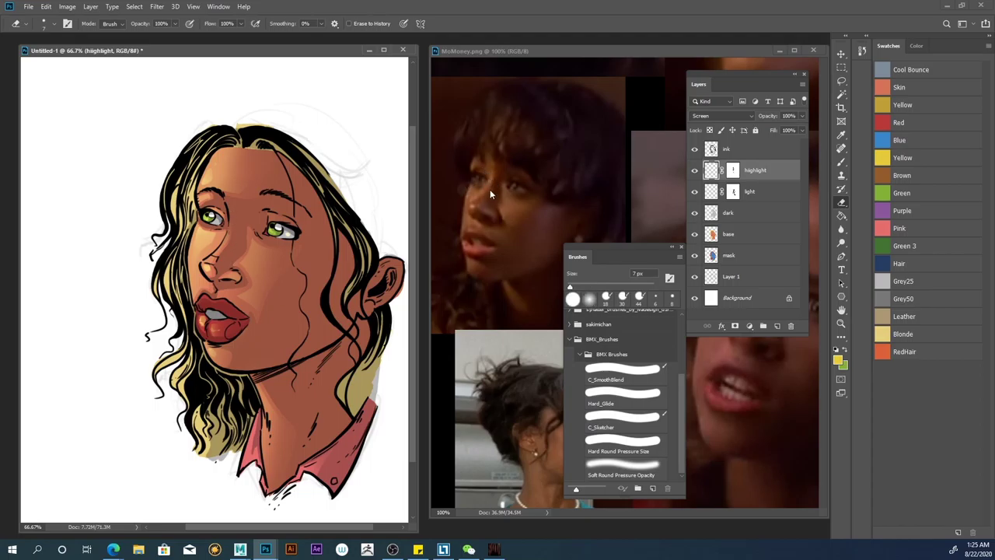
key("l")
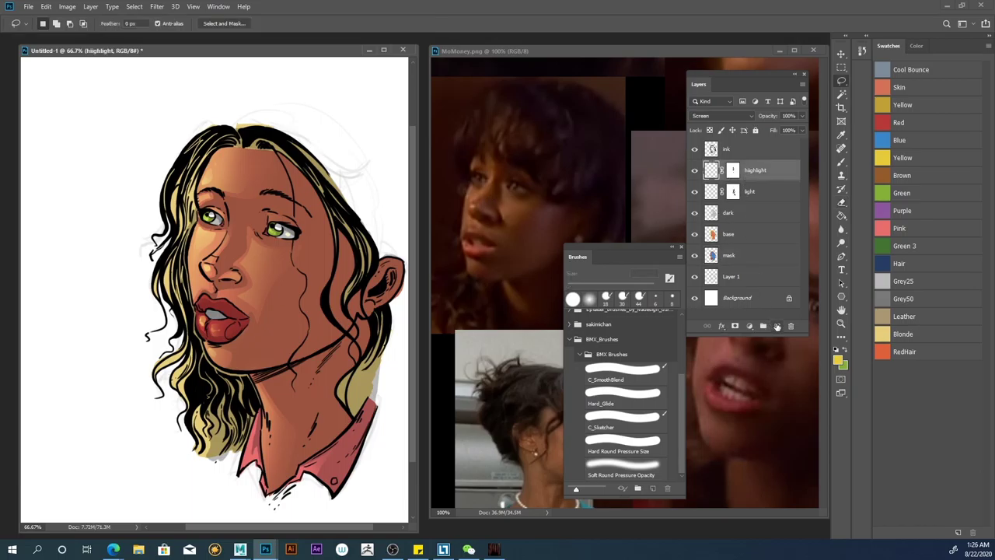
Step: Add a layer above the highlight layer, set it to Screen blending and name it bounce
left_click(777, 325)
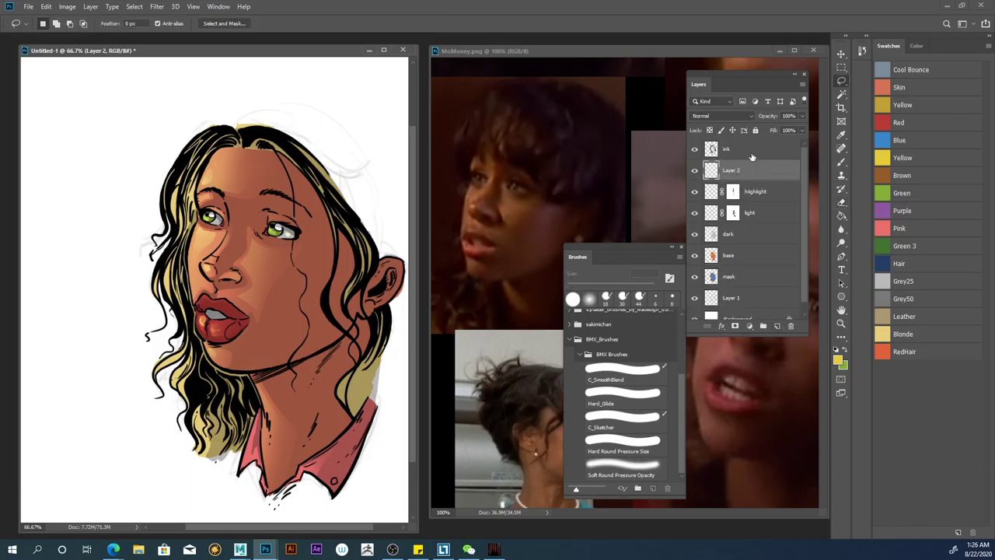
left_click(698, 115)
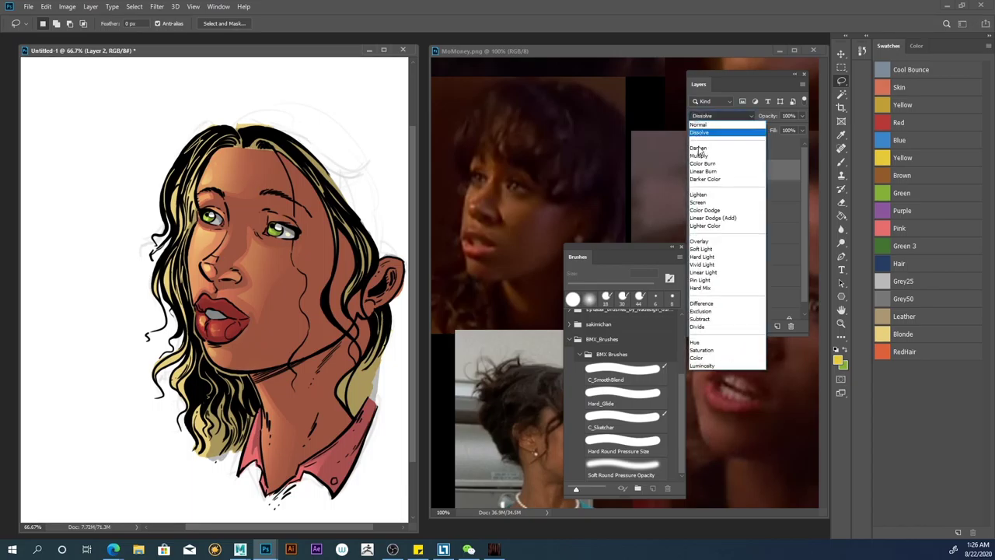
left_click(693, 203)
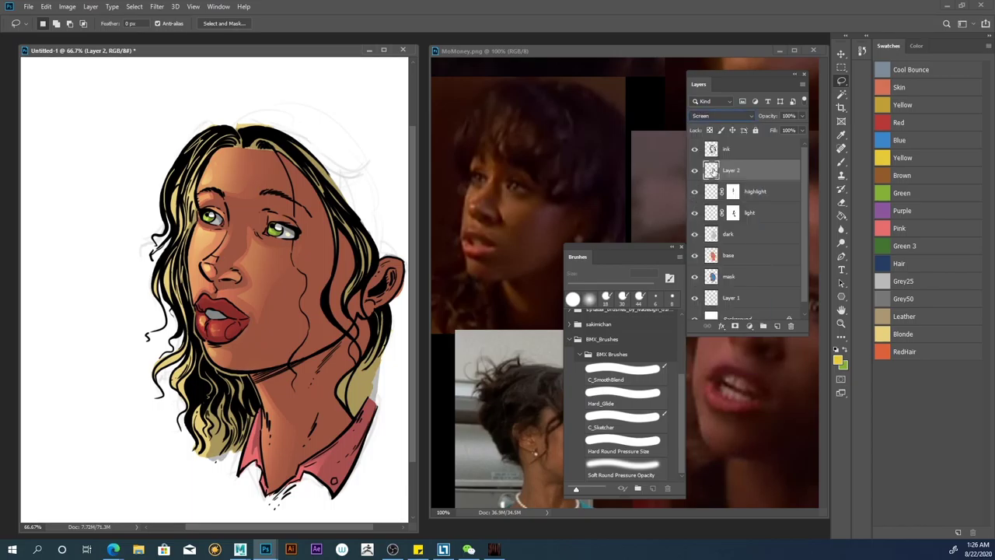
double_click(729, 171)
type("bounce")
key("Return")
Step: Choose the Purple swatch as the painting colour and add a blank layer mask to the bounce layer
left_click(884, 209)
left_click(710, 277)
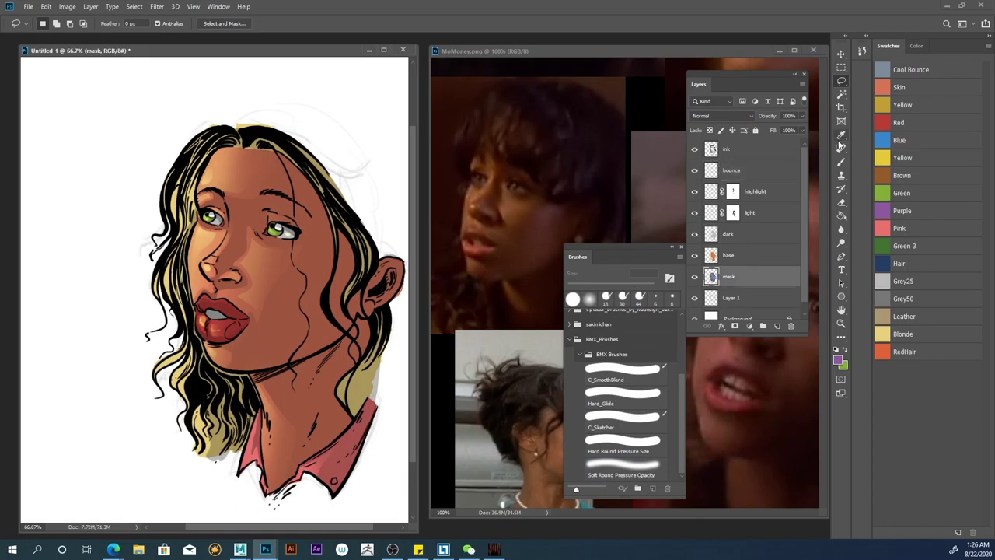
left_click(841, 94)
left_click(307, 261)
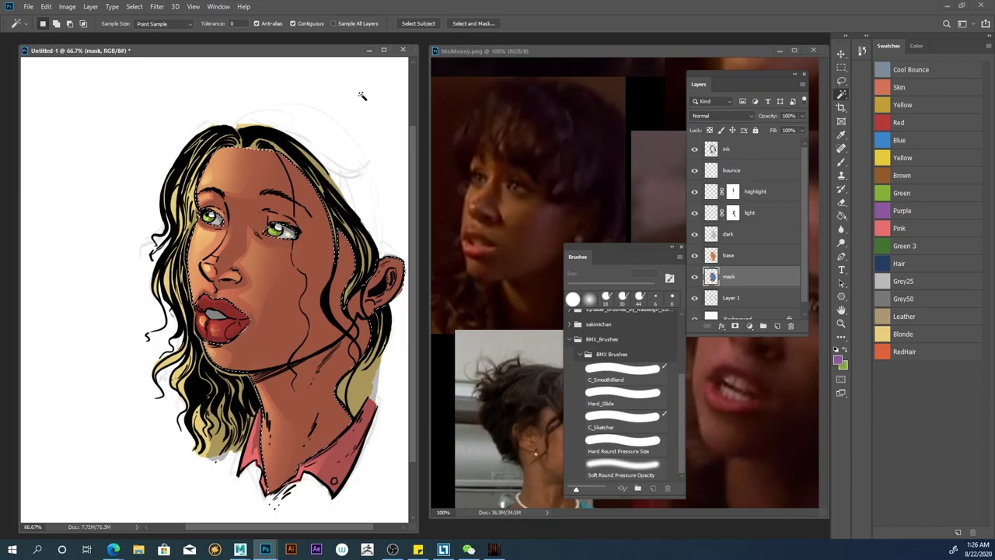
left_click(710, 171)
left_click(734, 326)
key("l")
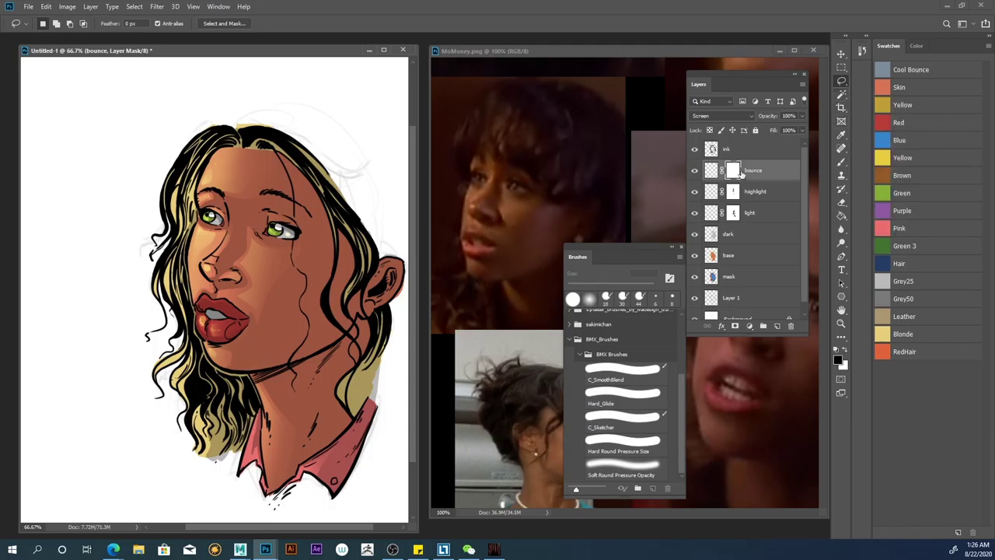
Step: Select the face and neck skin area from the mask layer with the Magic Wand and target the bounce layer's artwork
left_click(840, 94)
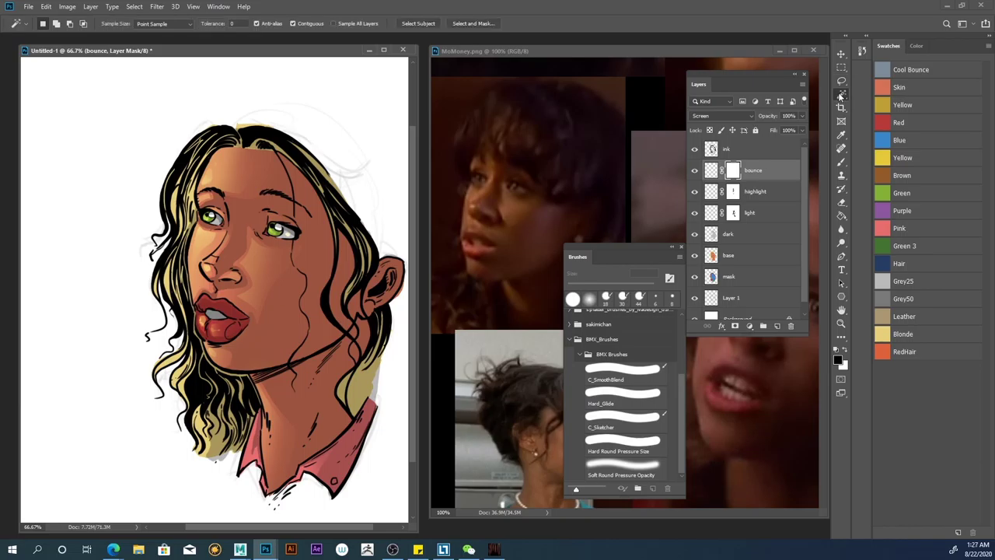
left_click(707, 274)
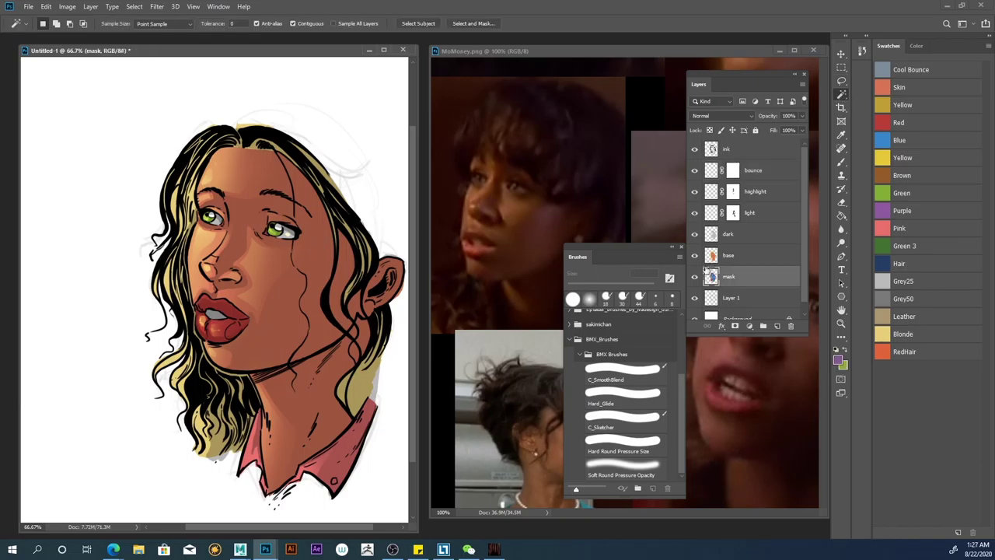
left_click(318, 244)
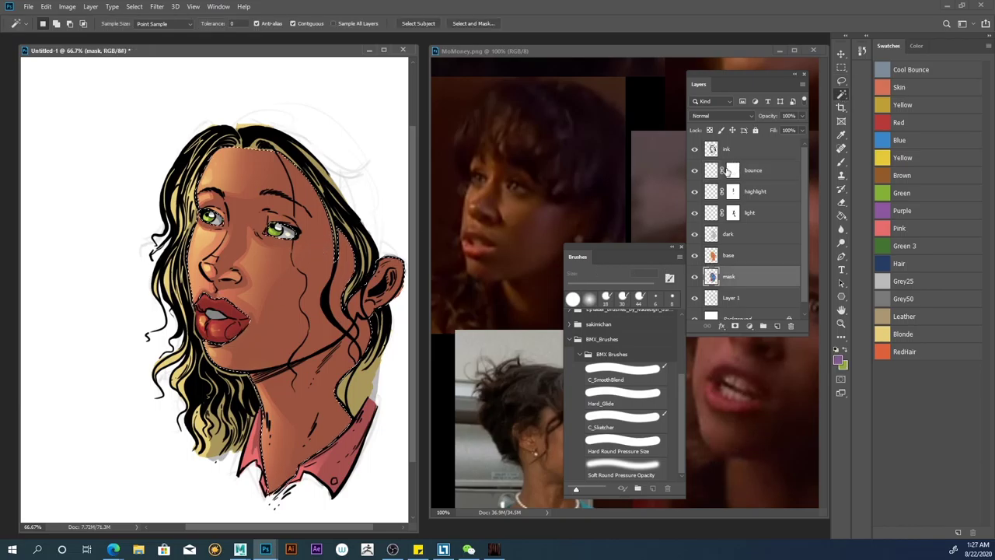
left_click(713, 170)
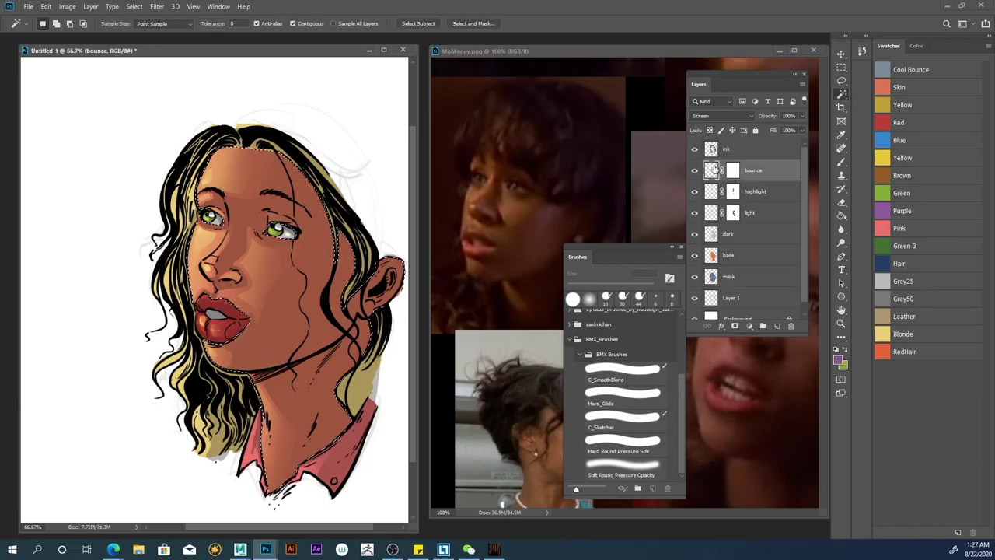
Step: Paint purple bounce light over the shadowed side of the face and neck with a 300 px Soft Round Pressure Opacity brush, and clear the selection
left_click(841, 161)
left_click(622, 466)
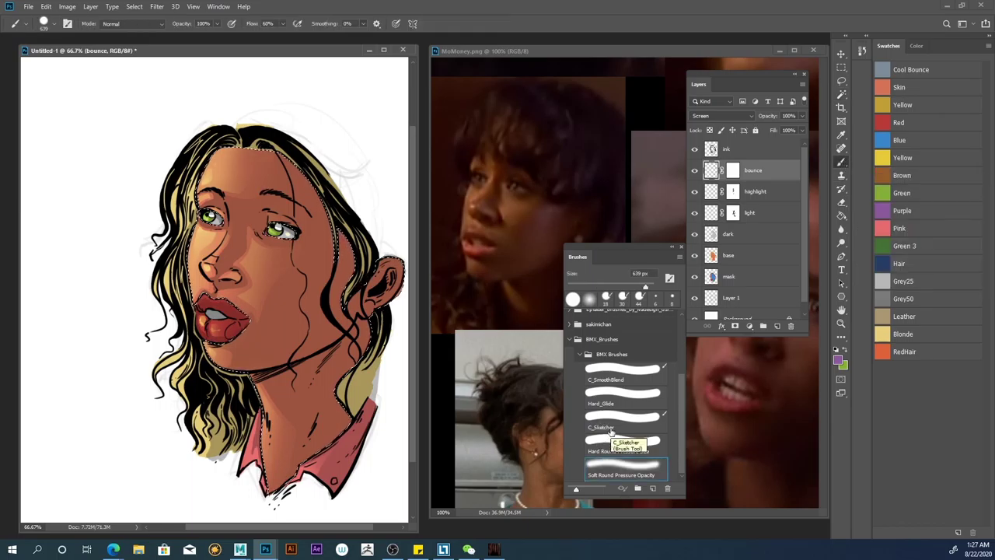
left_click_drag(598, 286, 622, 278)
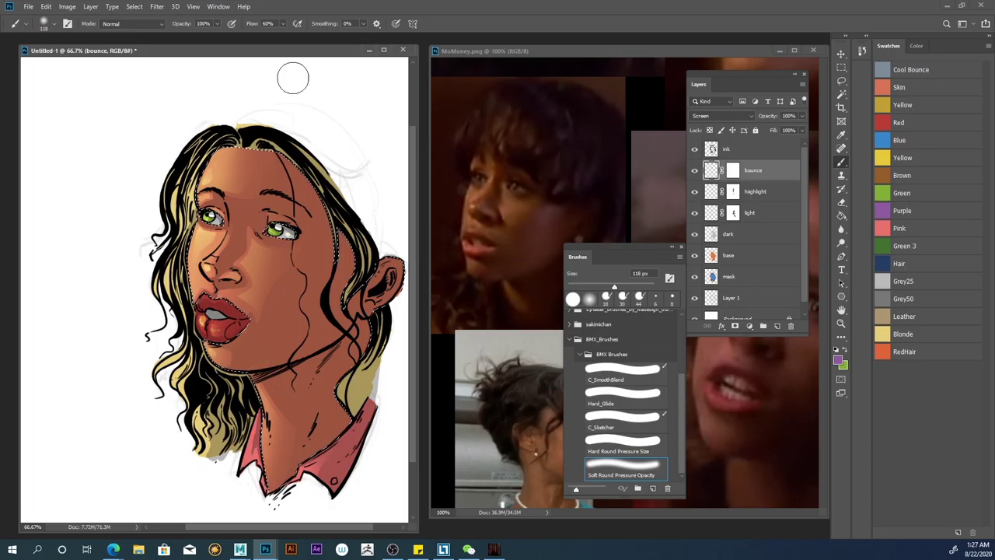
left_click_drag(614, 286, 615, 288)
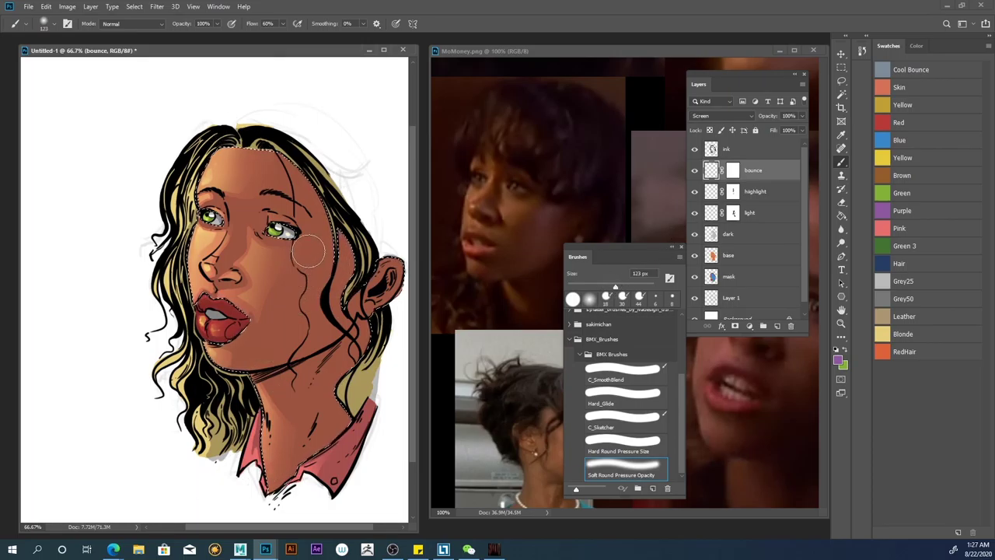
key("bracketright")
key("bracketright")
key("bracketright")
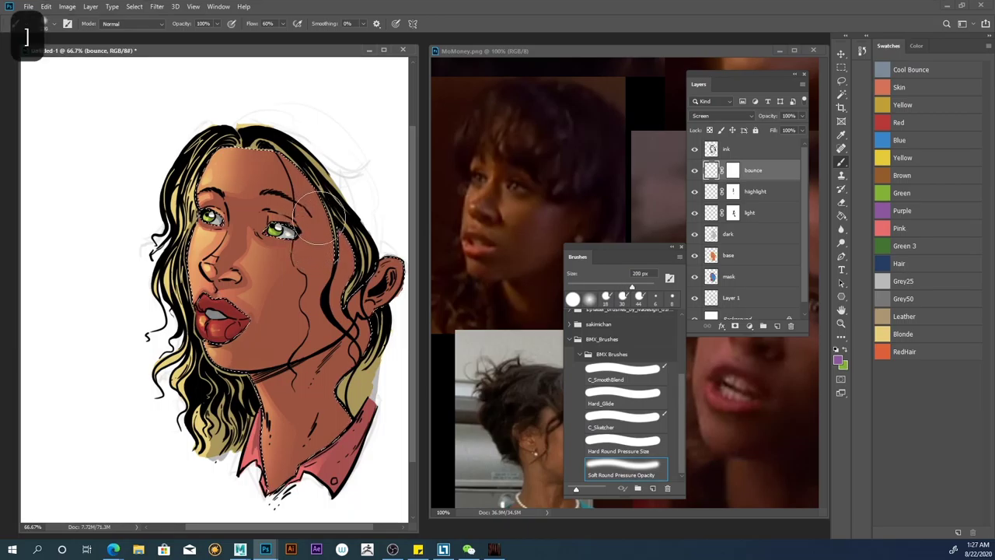
left_click_drag(316, 193, 272, 190)
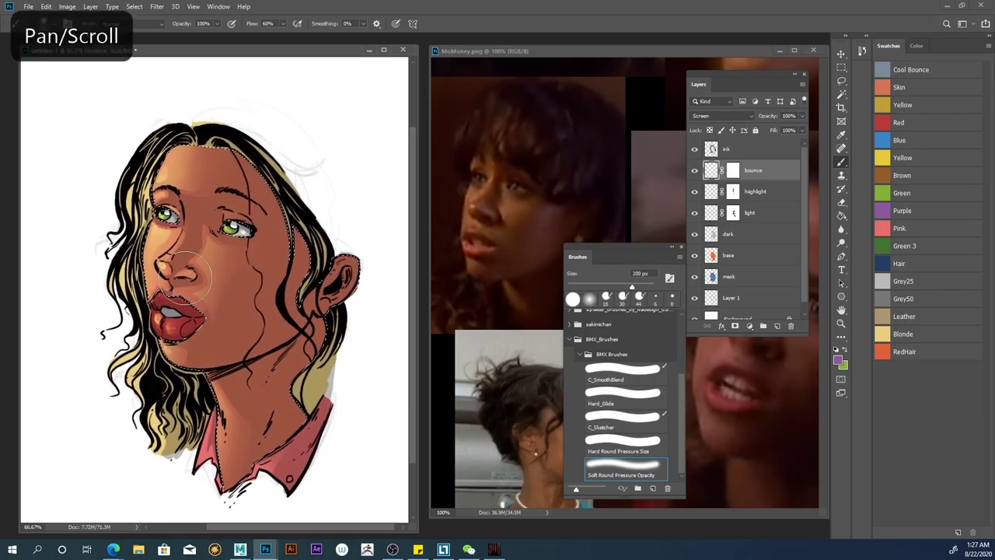
key("bracketright")
key("bracketright")
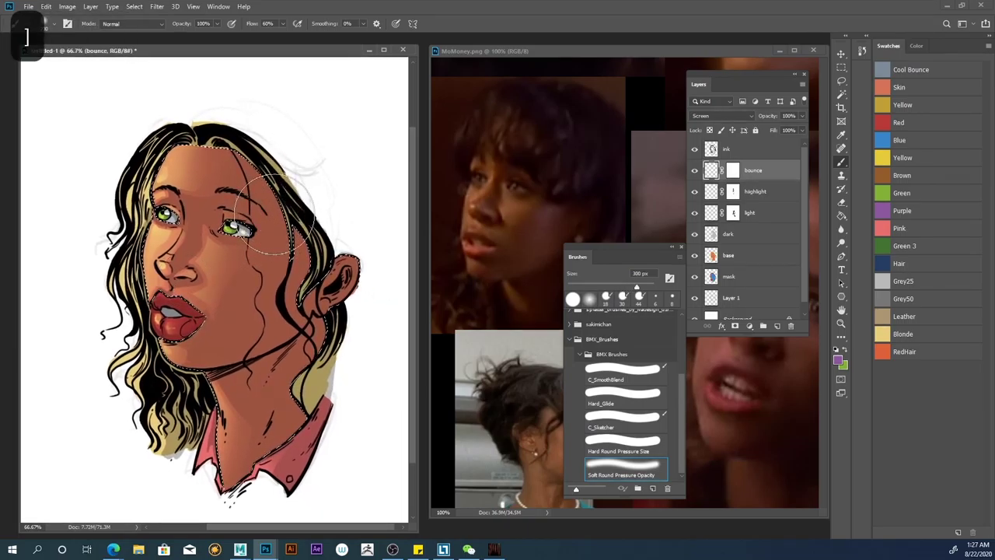
left_click_drag(260, 117, 276, 420)
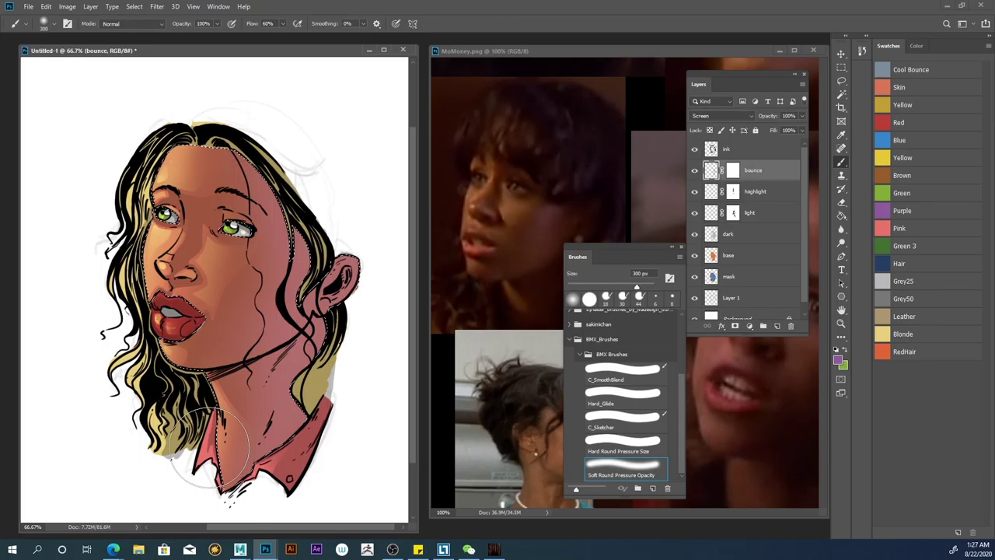
key("l")
left_click(360, 133)
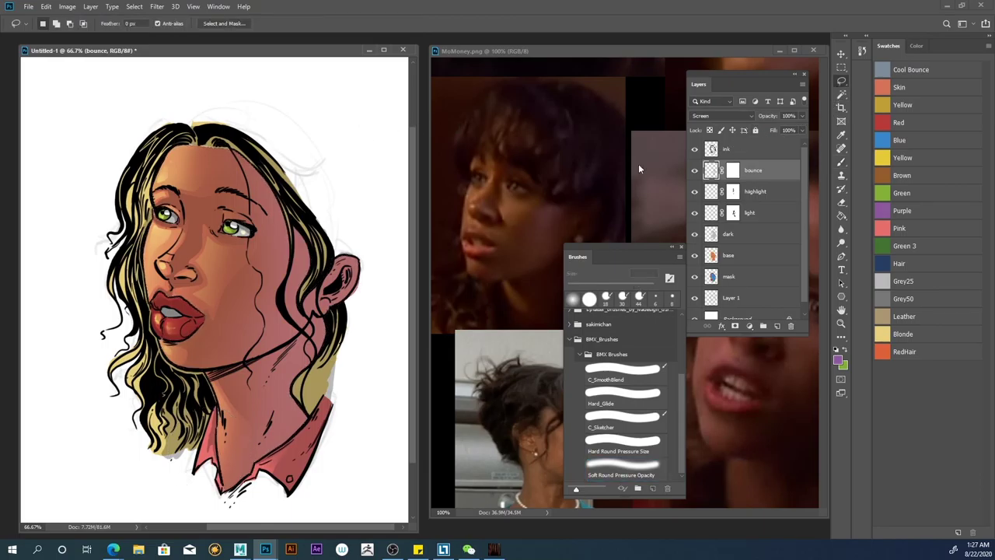
Step: Trim the bounce light on the cheek and jaw with black on the bounce mask, using a 17 px Hard Round Pressure Size brush
left_click(731, 173)
left_click(841, 161)
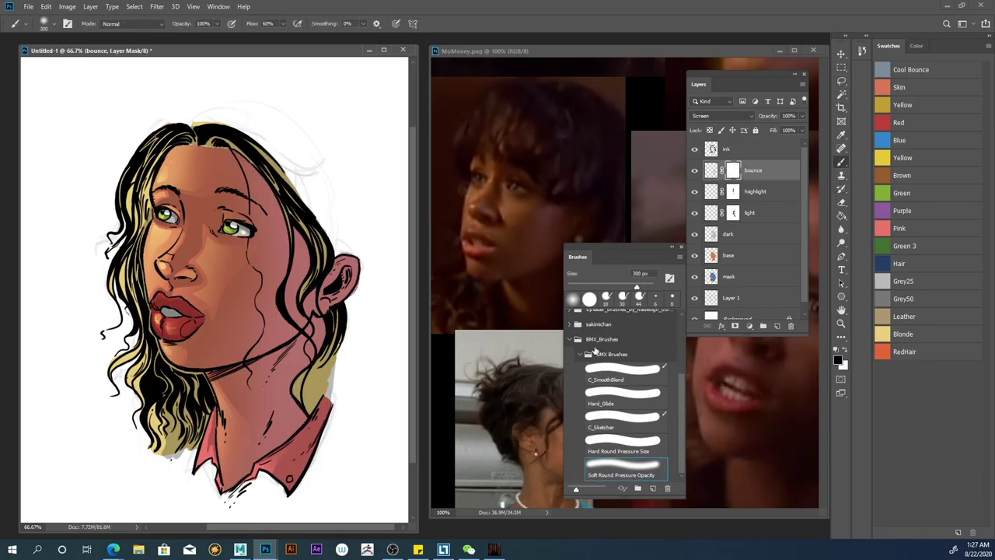
left_click(597, 440)
left_click_drag(637, 286, 573, 283)
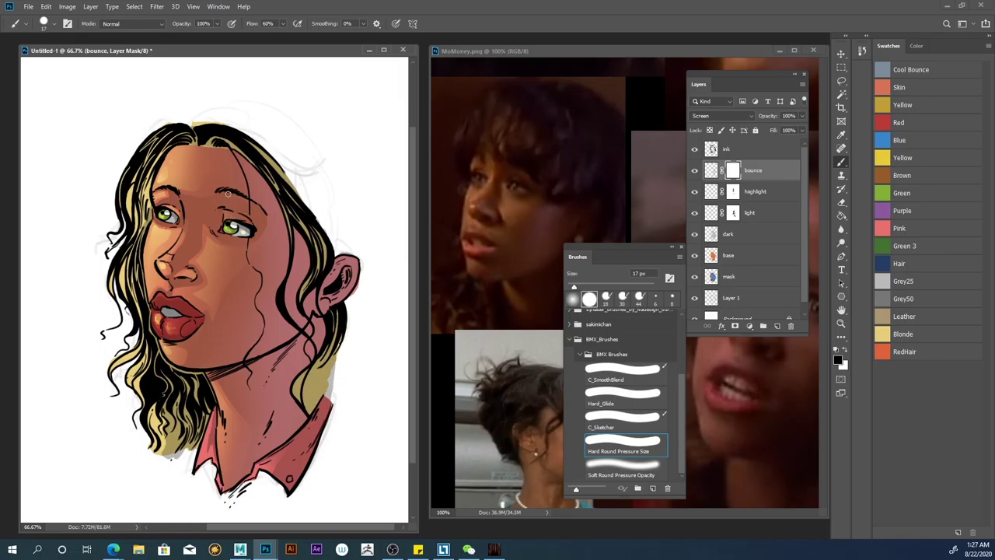
key("comma")
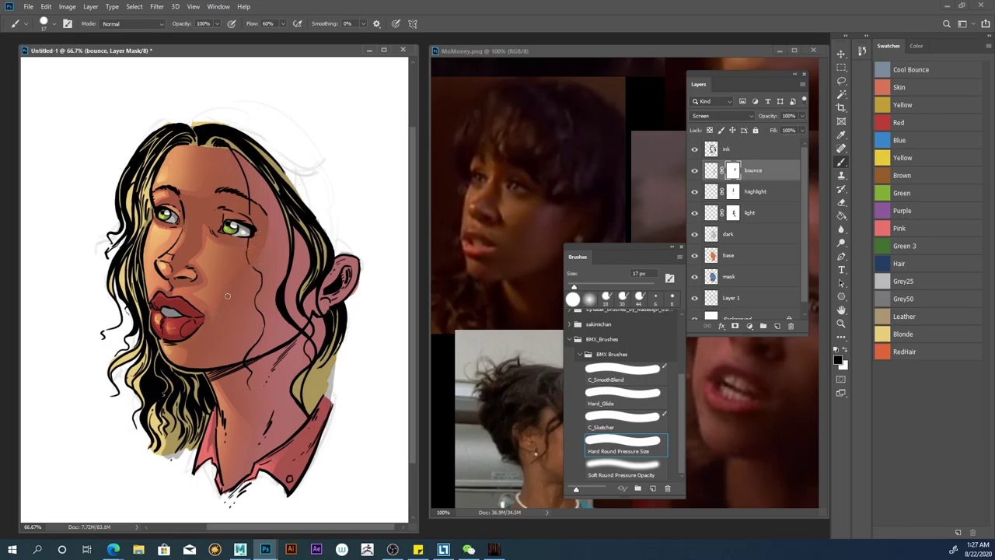
mouse_move(241, 354)
left_mouse_down()
mouse_move(289, 340)
mouse_move(249, 357)
left_mouse_up()
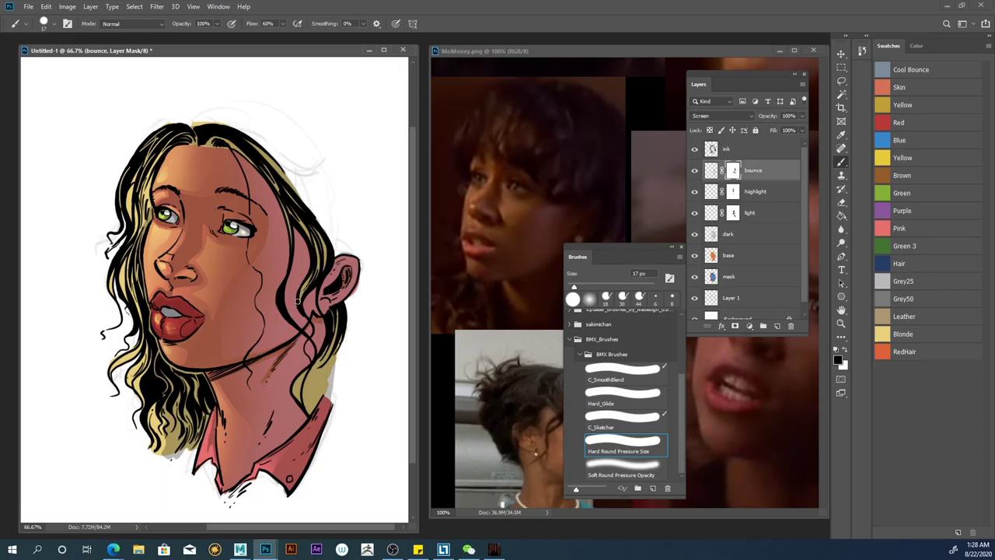
Step: Carve the bounce light along the side of the face, the neck and the ear with black on the bounce mask
mouse_move(280, 289)
left_mouse_down()
mouse_move(287, 247)
mouse_move(279, 202)
left_mouse_up()
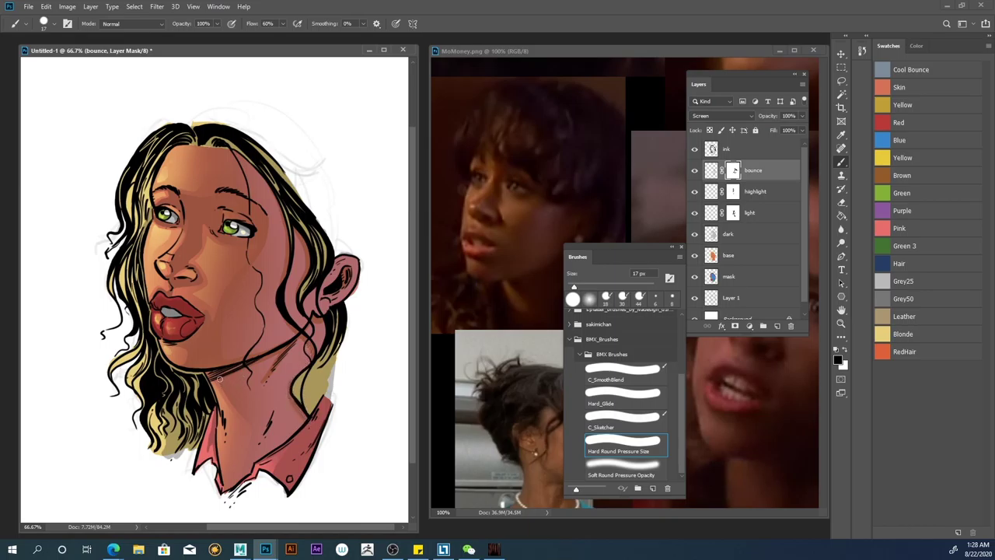
mouse_move(242, 412)
left_mouse_down()
mouse_move(251, 447)
mouse_move(237, 478)
left_mouse_up()
left_click_drag(235, 439, 229, 459)
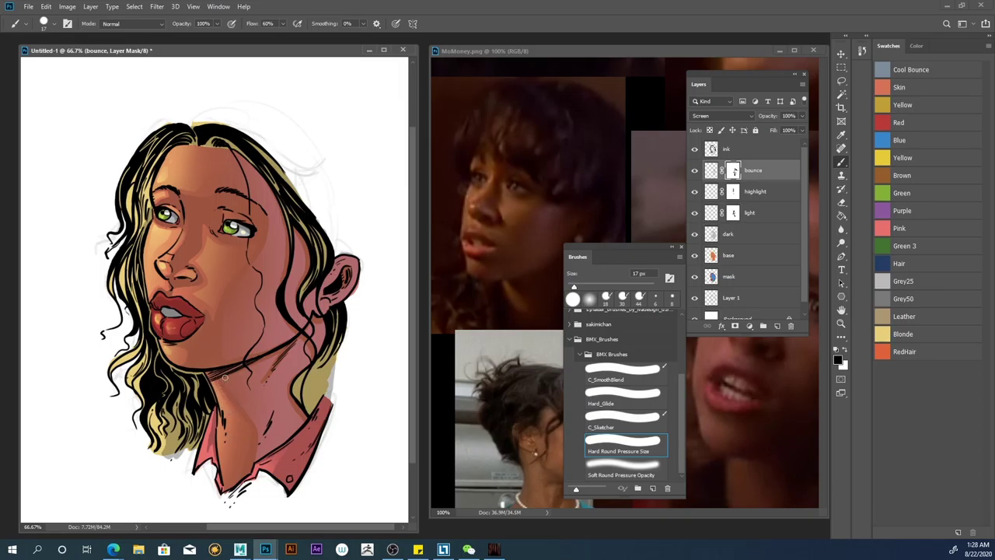
left_click(847, 349)
key("x")
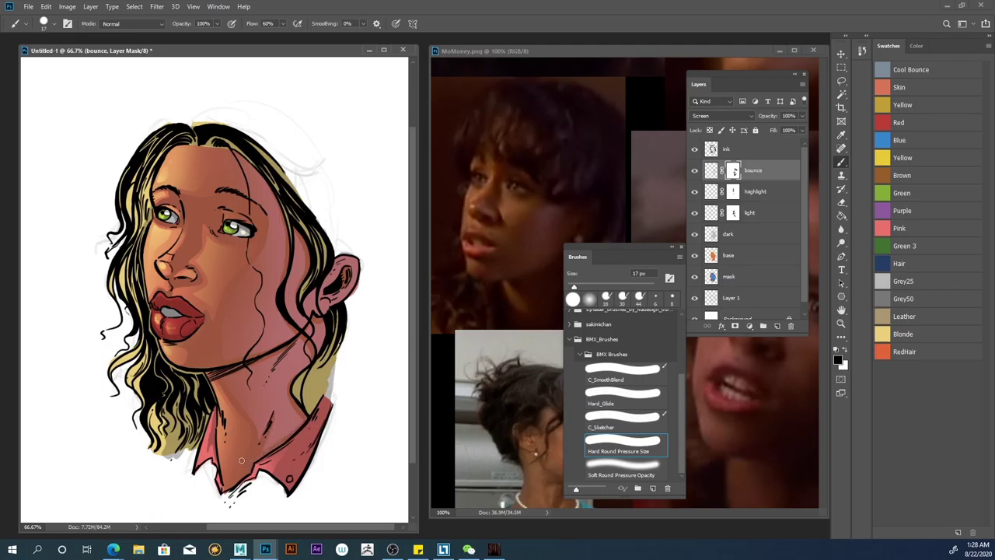
mouse_move(334, 272)
left_mouse_down()
mouse_move(324, 296)
mouse_move(331, 298)
left_mouse_up()
Step: Paint soft purple bounce light beside the eye on the bounce layer with an 82 px Soft Round Pressure Opacity brush
left_click(710, 170)
left_click(608, 465)
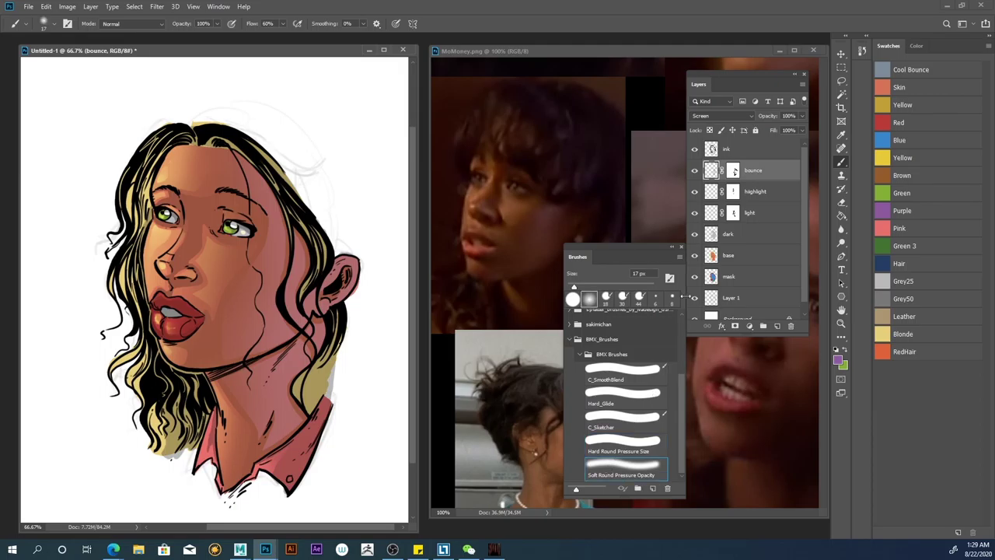
left_click_drag(575, 287, 603, 287)
left_click_drag(218, 214, 213, 232)
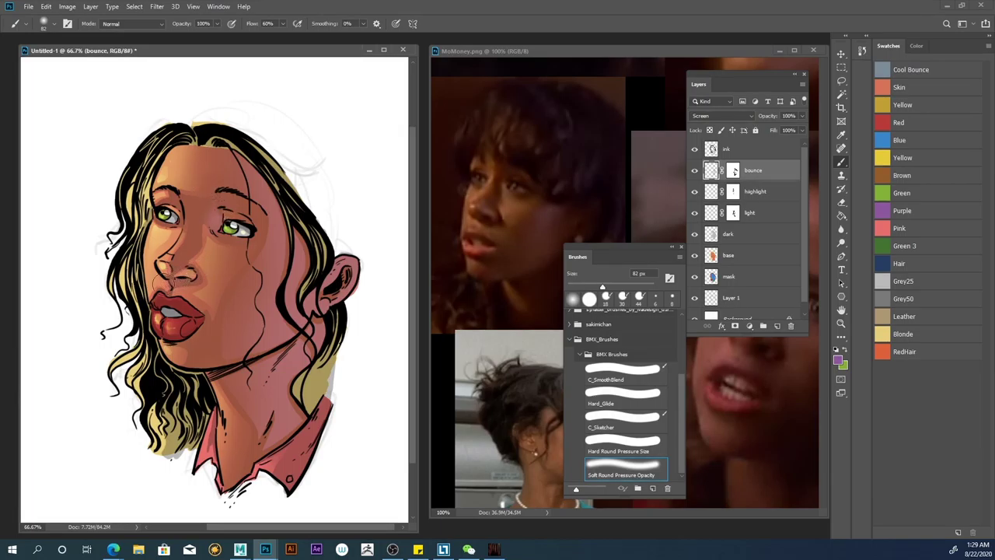
Step: Refine the bounce light with black on the bounce layer's mask using a 24 px Hard Round Pressure Size brush
left_click(734, 171)
left_click(609, 449)
left_click_drag(604, 288, 584, 288)
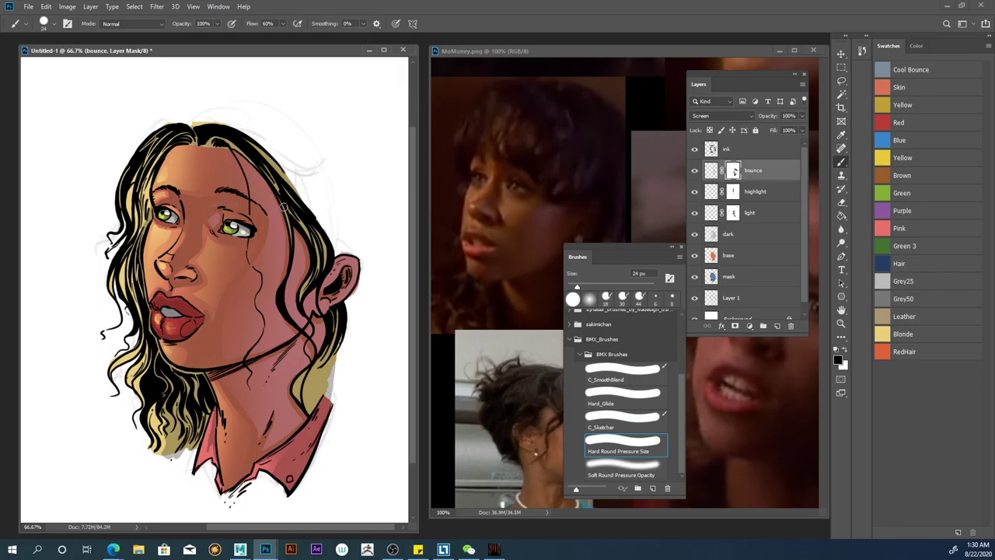
Step: Add a Color Balance adjustment layer above the bounce layer and place its settings beside the portrait
left_click(711, 172)
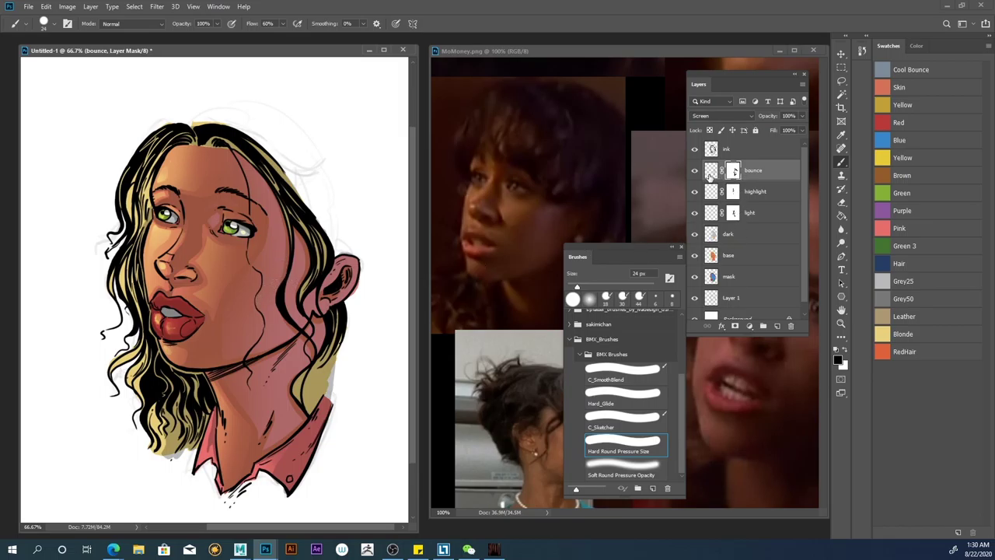
left_click(748, 325)
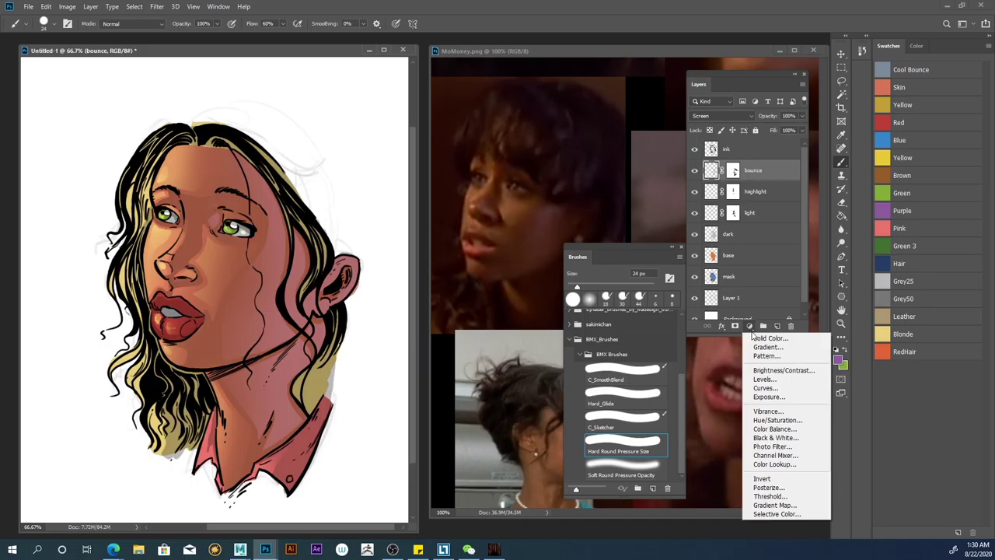
left_click(764, 429)
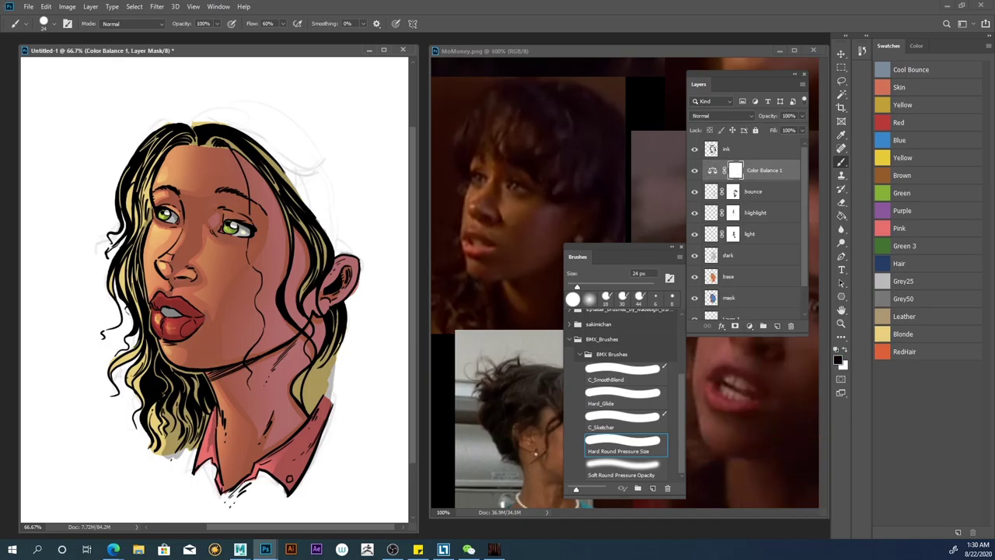
mouse_move(180, 196)
left_mouse_down()
mouse_move(407, 50)
mouse_move(421, 99)
left_mouse_up()
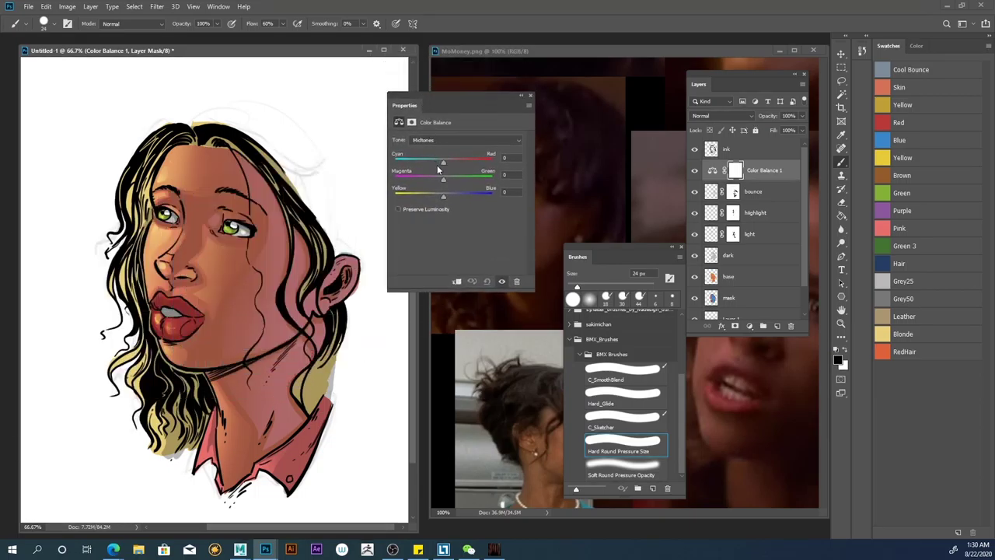
Step: Try shifting the midtones to -100 towards cyan, and reset the Cyan-Red balance to 0
left_click_drag(443, 162, 451, 162)
left_click_drag(522, 161, 349, 161)
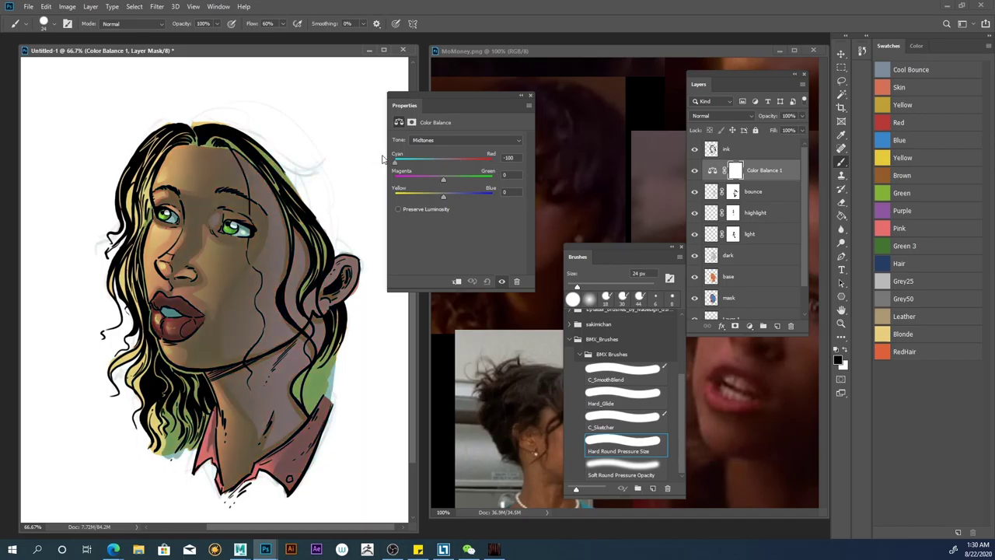
left_click_drag(395, 160, 444, 156)
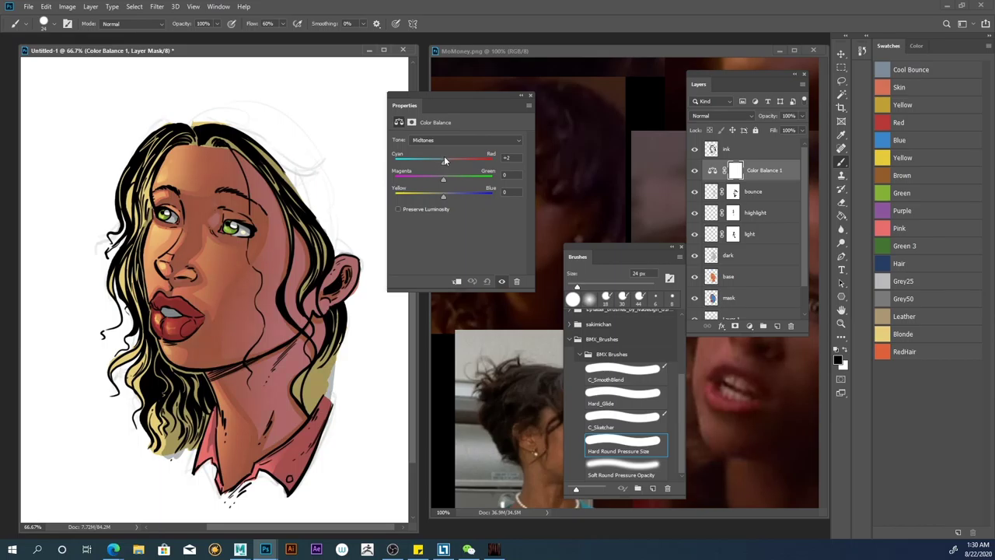
left_click(507, 158)
type("0")
Step: Clip the Color Balance adjustment to the bounce layer
left_click(457, 281)
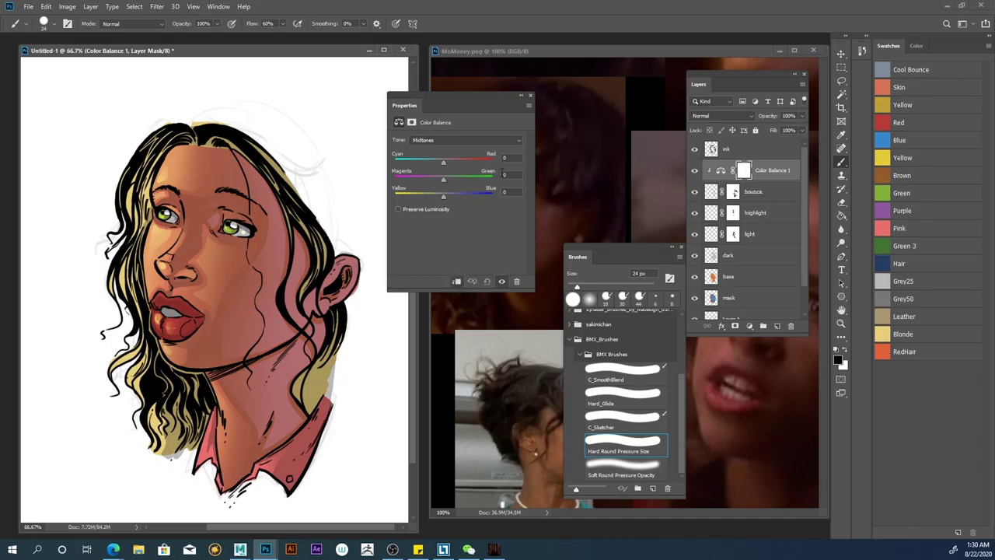
Step: Set the Color Balance midtones to +100 green, and shift them towards blue and cyan
left_click_drag(444, 178, 519, 179)
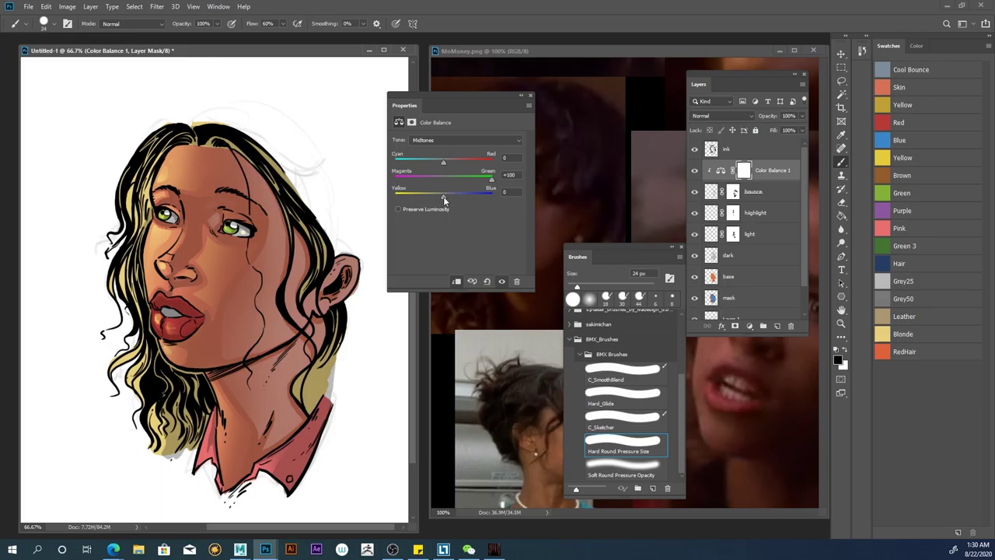
left_click_drag(421, 198, 544, 192)
left_click_drag(443, 161, 293, 155)
key("backslash")
Step: Set the Color Balance highlights to +100 green and -27 yellow, shift them towards cyan, and close the settings
left_click(457, 140)
left_click(434, 149)
left_click(444, 140)
left_click(430, 166)
left_click_drag(445, 180, 590, 185)
left_click_drag(443, 198, 427, 197)
left_click_drag(498, 199, 430, 195)
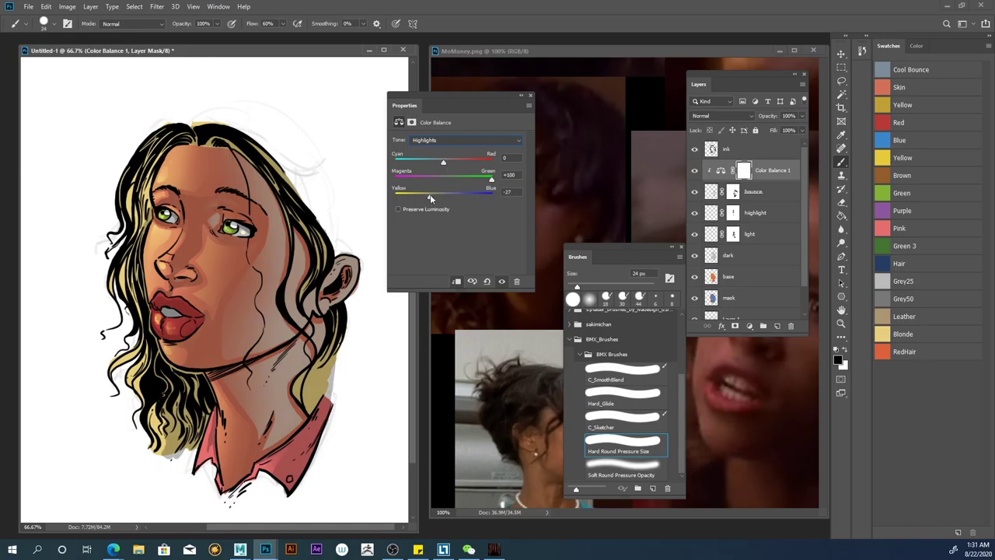
left_click_drag(438, 162, 397, 162)
left_click(530, 95)
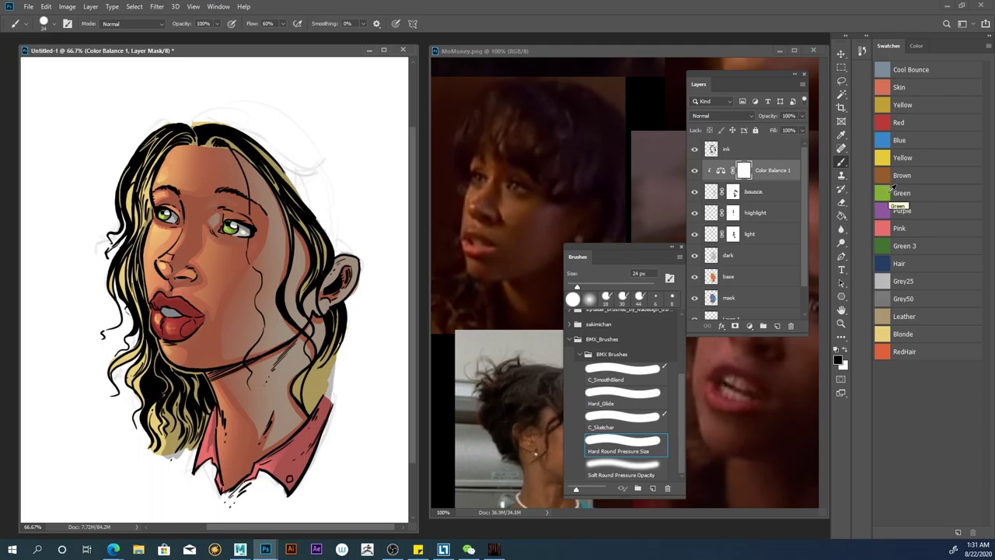
Step: Add a new layer directly above the base layer and set its blending mode to Color
left_click(734, 192)
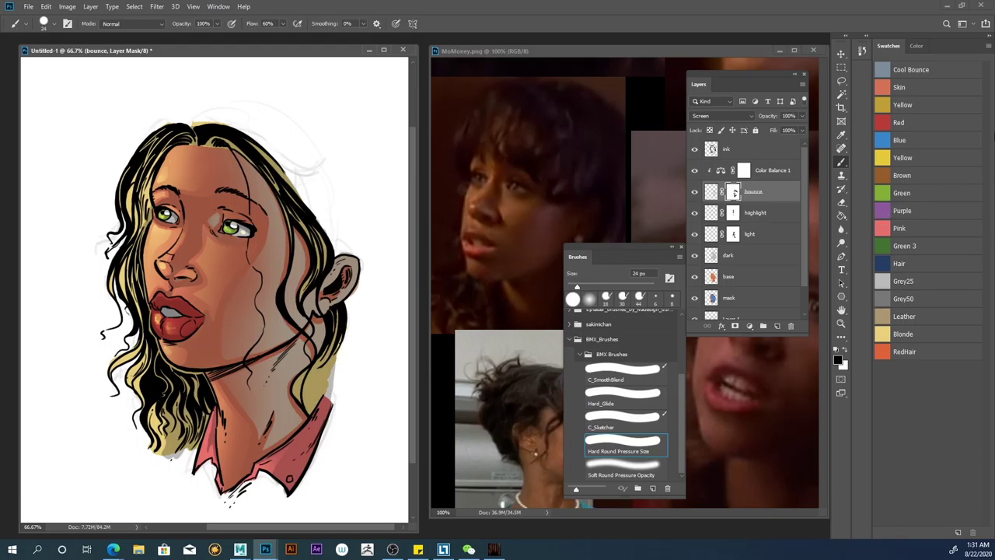
left_click(720, 285)
left_click(776, 326)
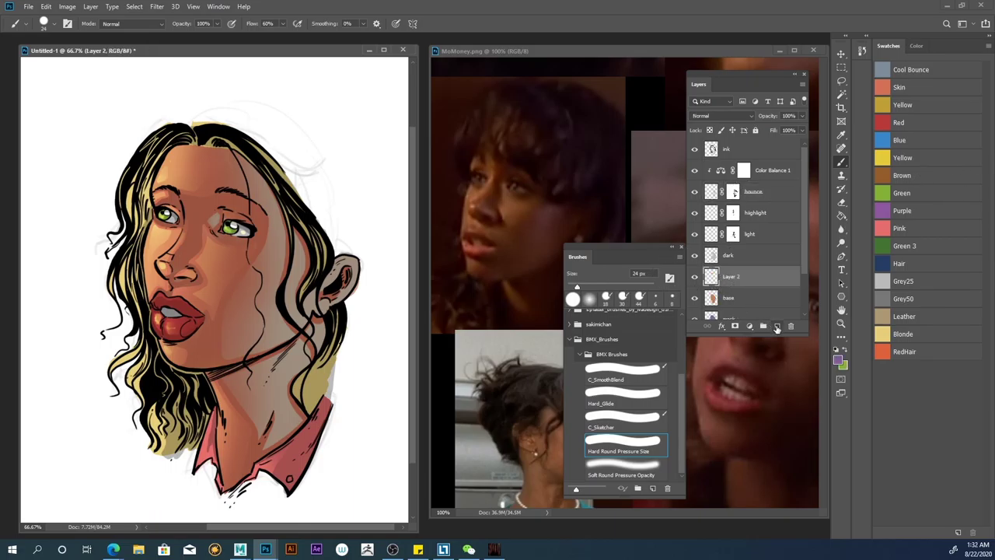
left_click(709, 116)
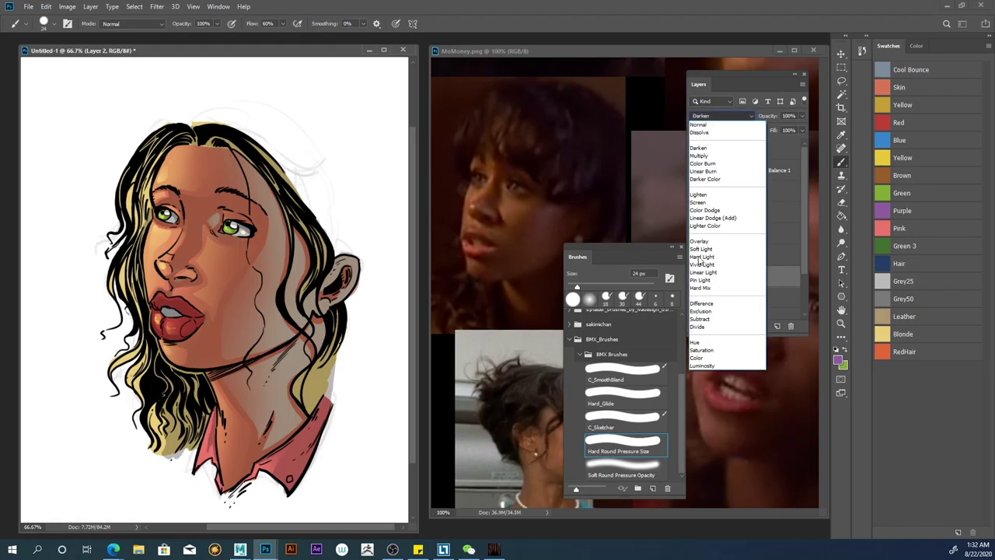
left_click(701, 358)
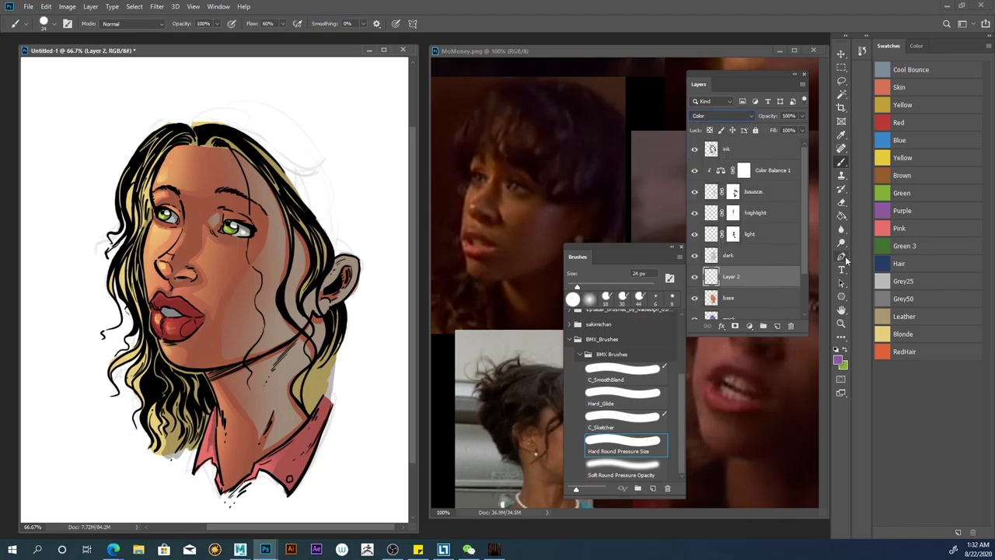
Step: Fill the new Color layer with the Green 3 swatch and set its opacity to 40%
left_click(882, 242)
left_click(841, 216)
key("alt+BackSpace")
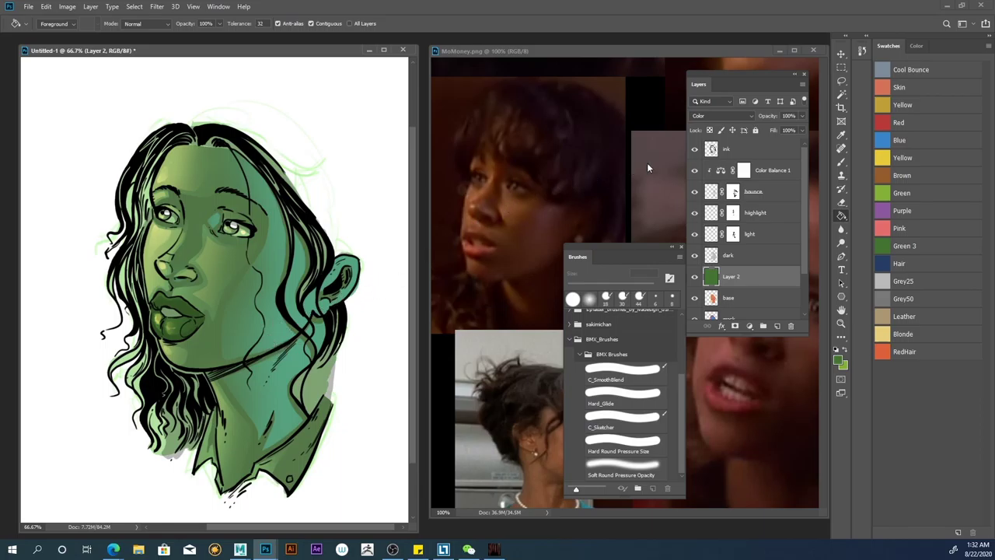
left_click(802, 115)
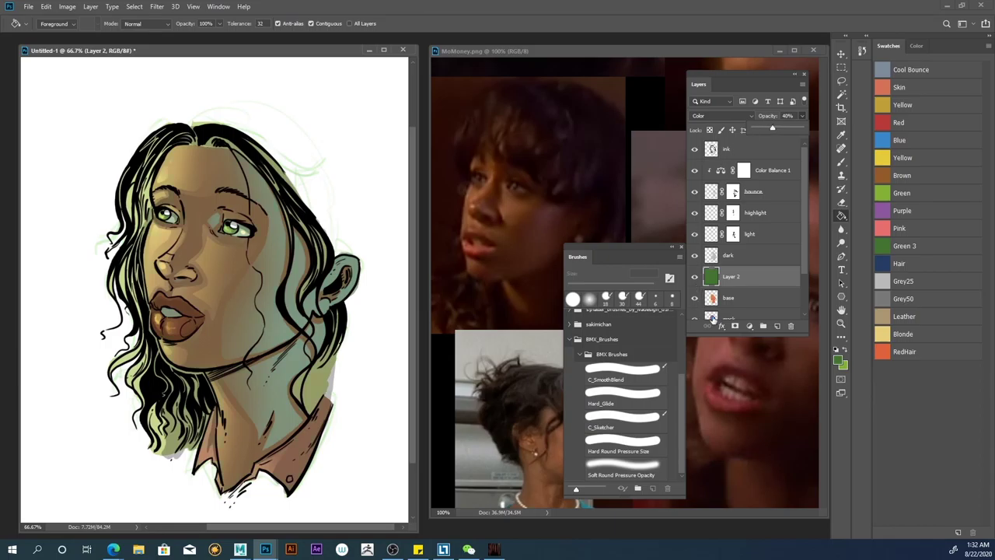
Step: Compare the portrait with and without the green tint layer and the Color Balance adjustment
left_click(739, 301)
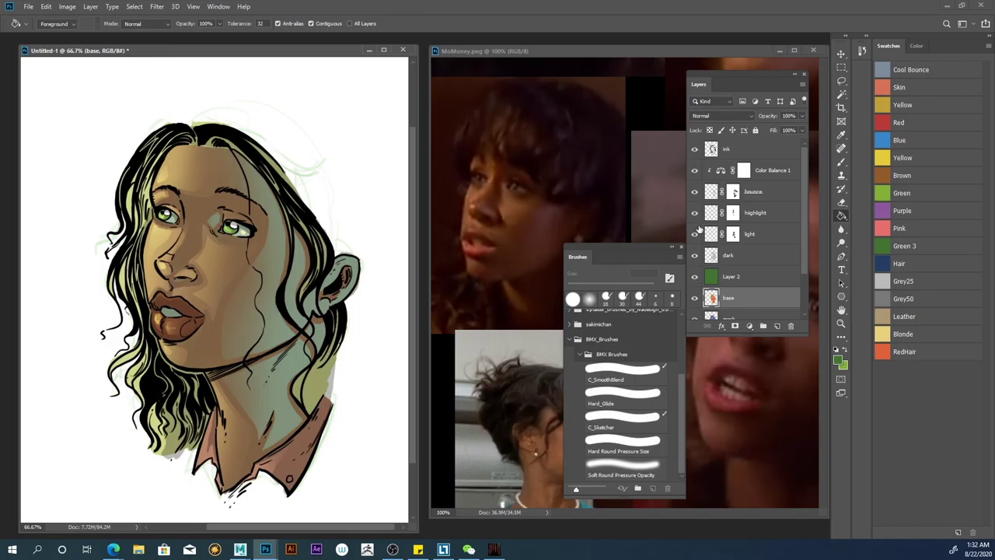
left_click(694, 277)
left_click(695, 279)
left_click(696, 171)
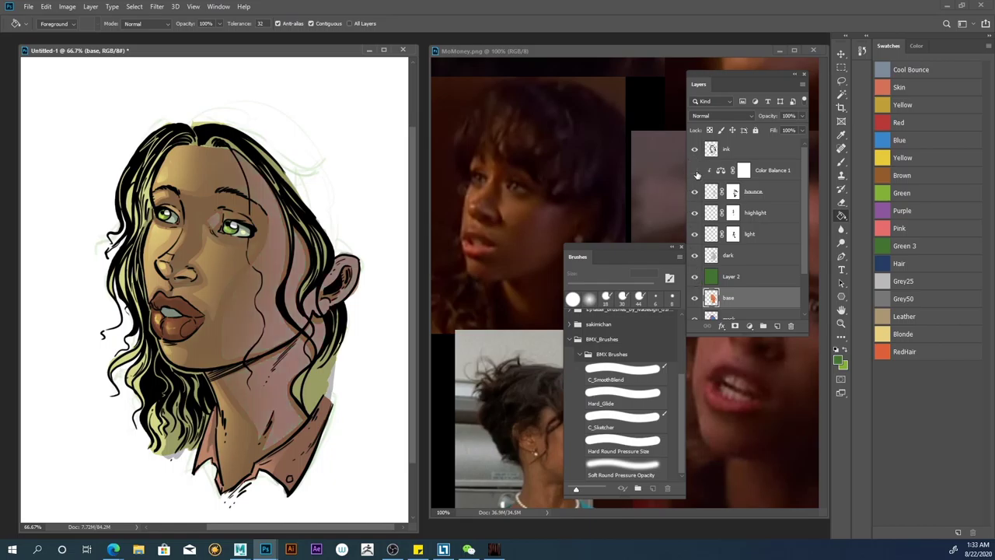
left_click(696, 171)
left_click(695, 171)
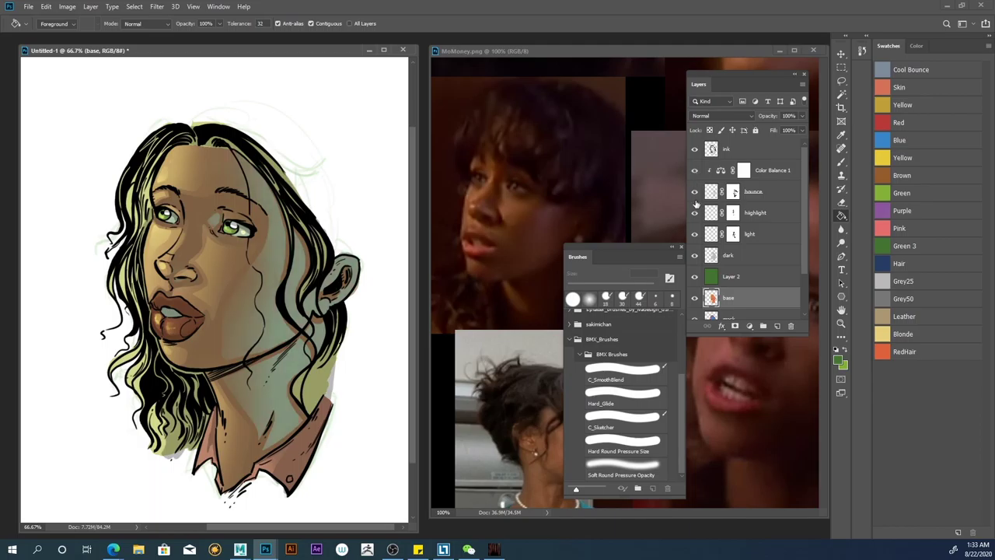
Step: Refill the green tint layer with the Blue swatch using the Paint Bucket
left_click(727, 278)
left_click(884, 138)
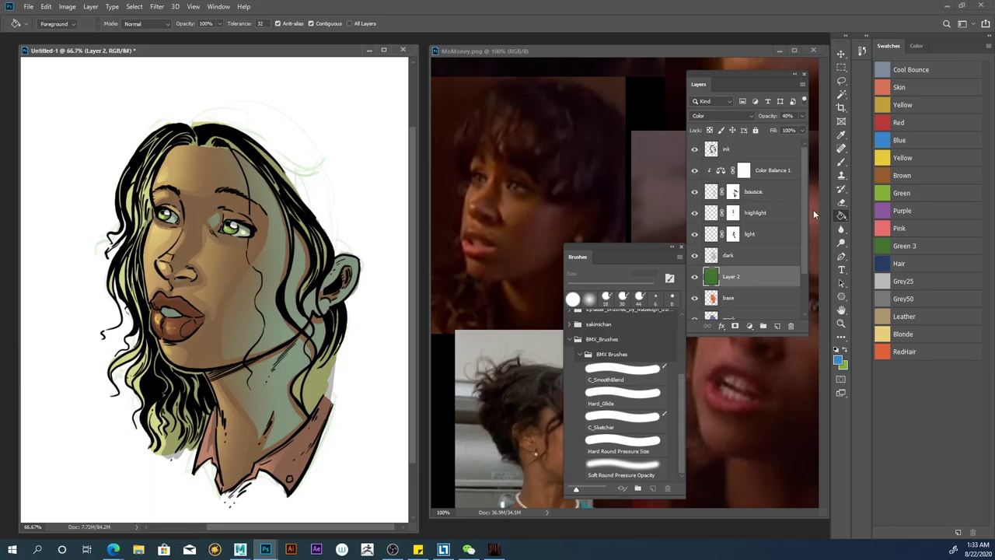
left_click(267, 258)
Step: Try Red, Purple, Blue and Green 3 fills on the tint layer, and return it to Blue
left_click(882, 122)
left_click(285, 245)
left_click(884, 212)
left_click(341, 314)
left_click(883, 140)
left_click(228, 338)
left_click(880, 245)
left_click(353, 366)
left_click(881, 140)
left_click(277, 391)
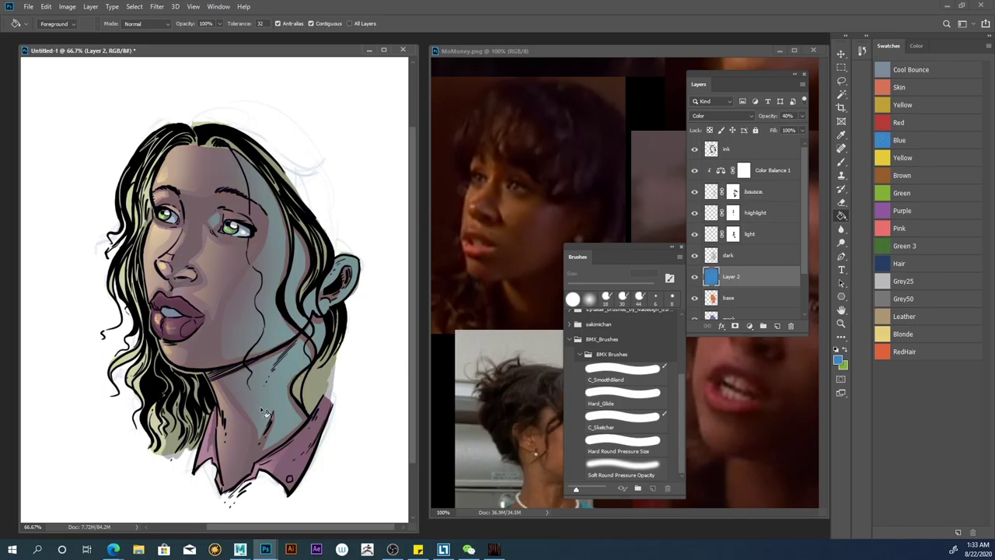